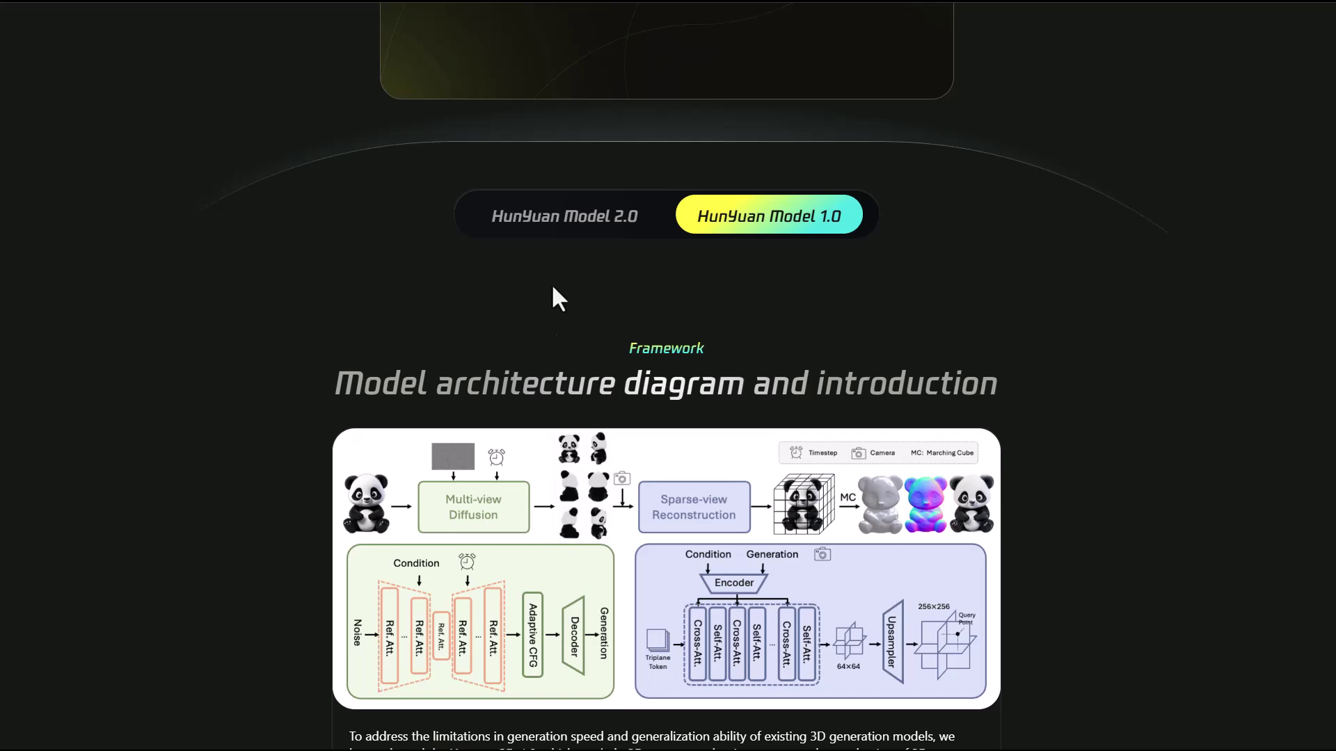
Open the Hugging Face page for version 2.0 of the Hunyuan3D model and launch its online demo
left_click(555, 227)
scroll(566, 597, "up", 6)
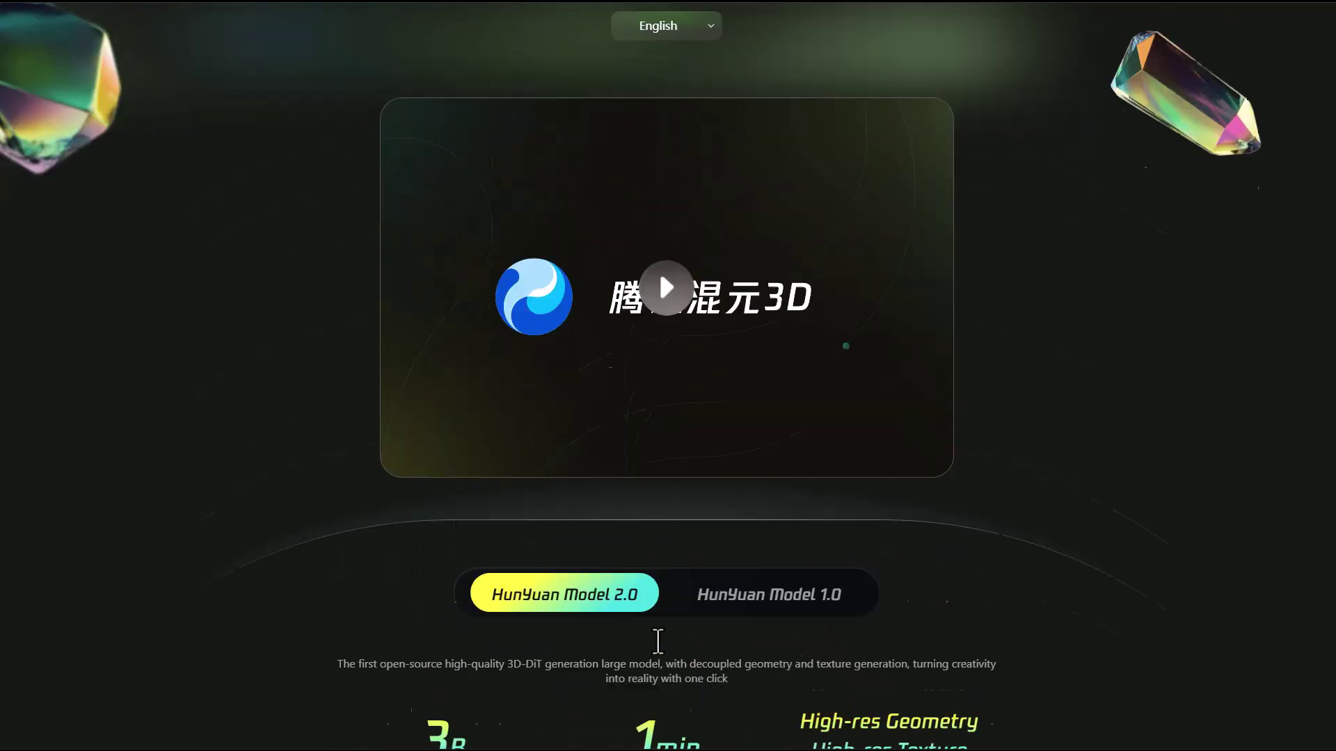
scroll(1022, 612, "up", 2)
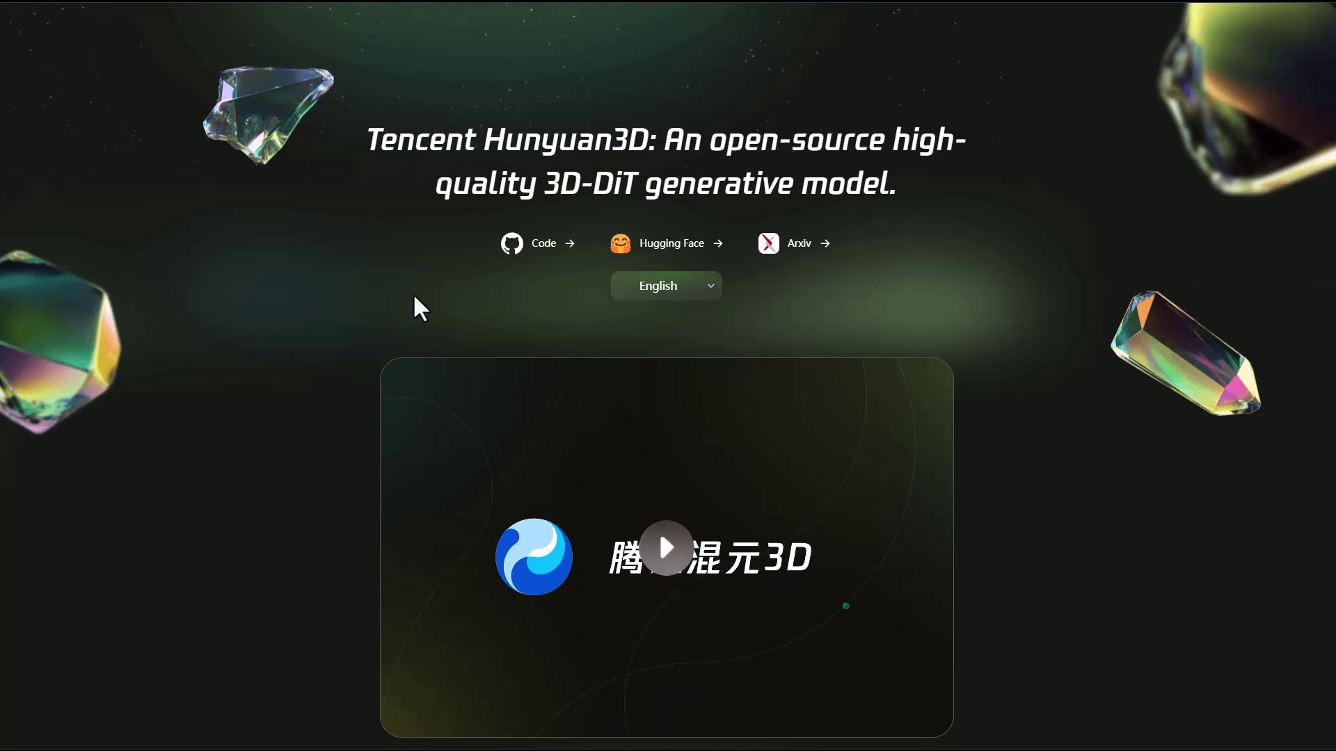
mouse_move(537, 245)
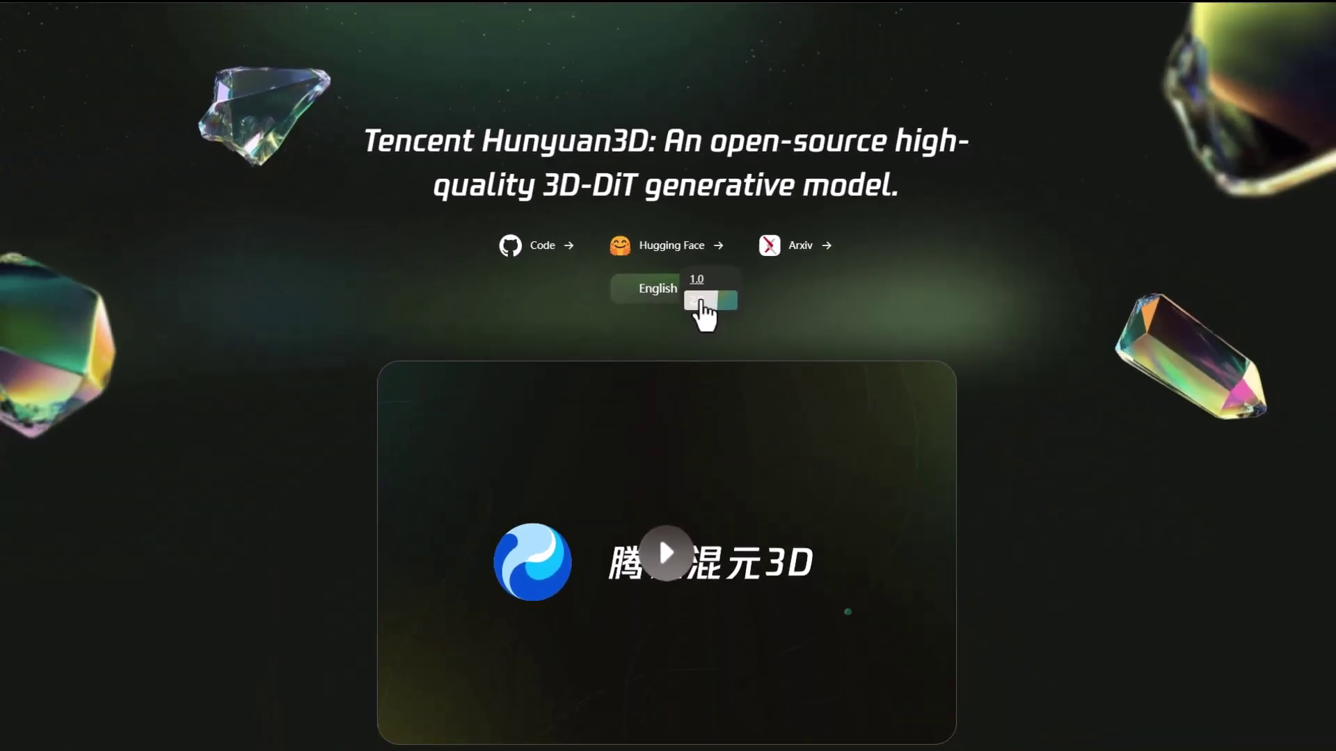
left_click(706, 400)
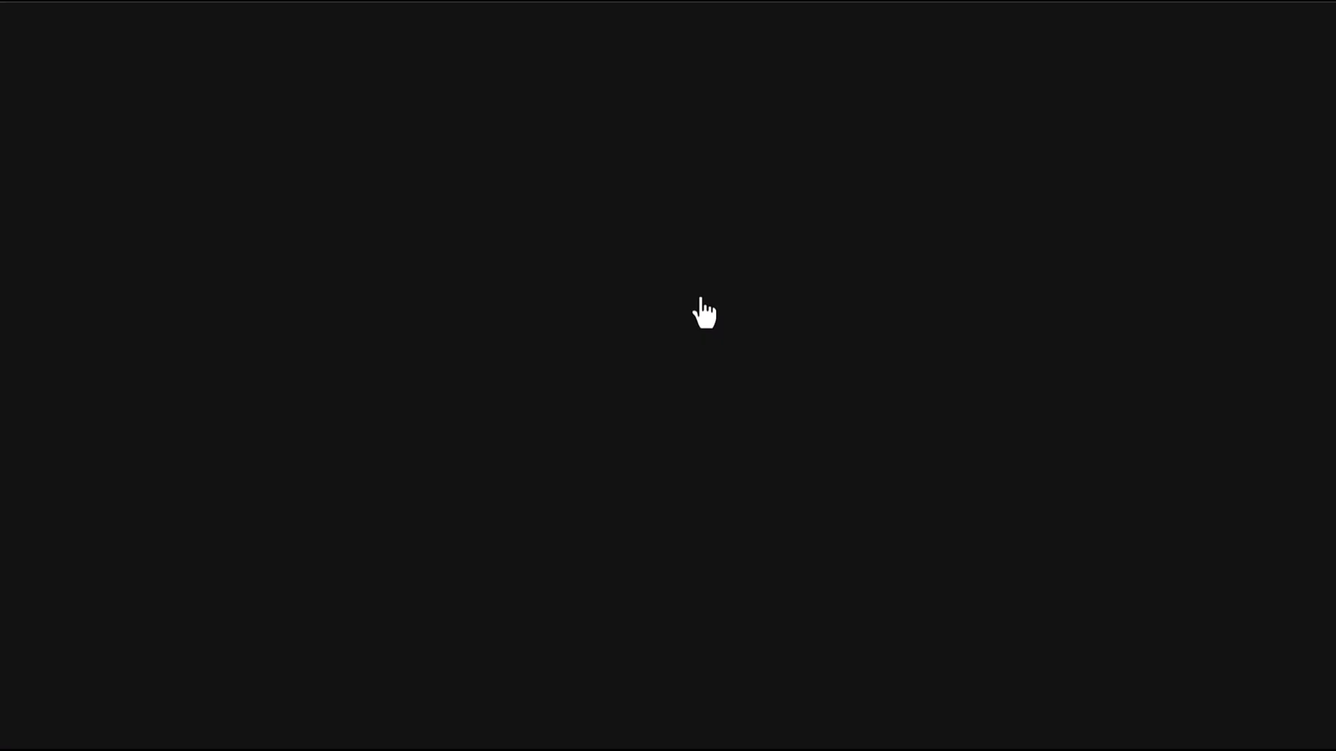
scroll(381, 557, "down", 7)
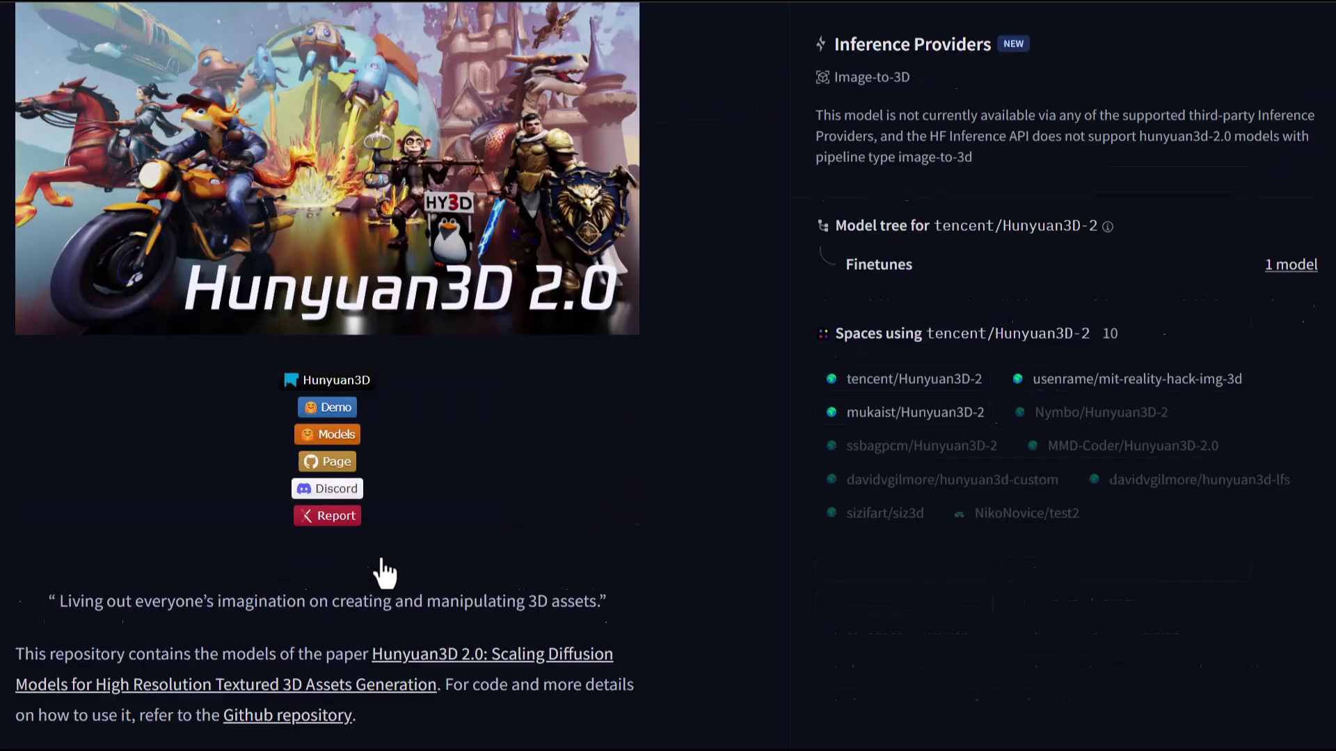
left_click(329, 305)
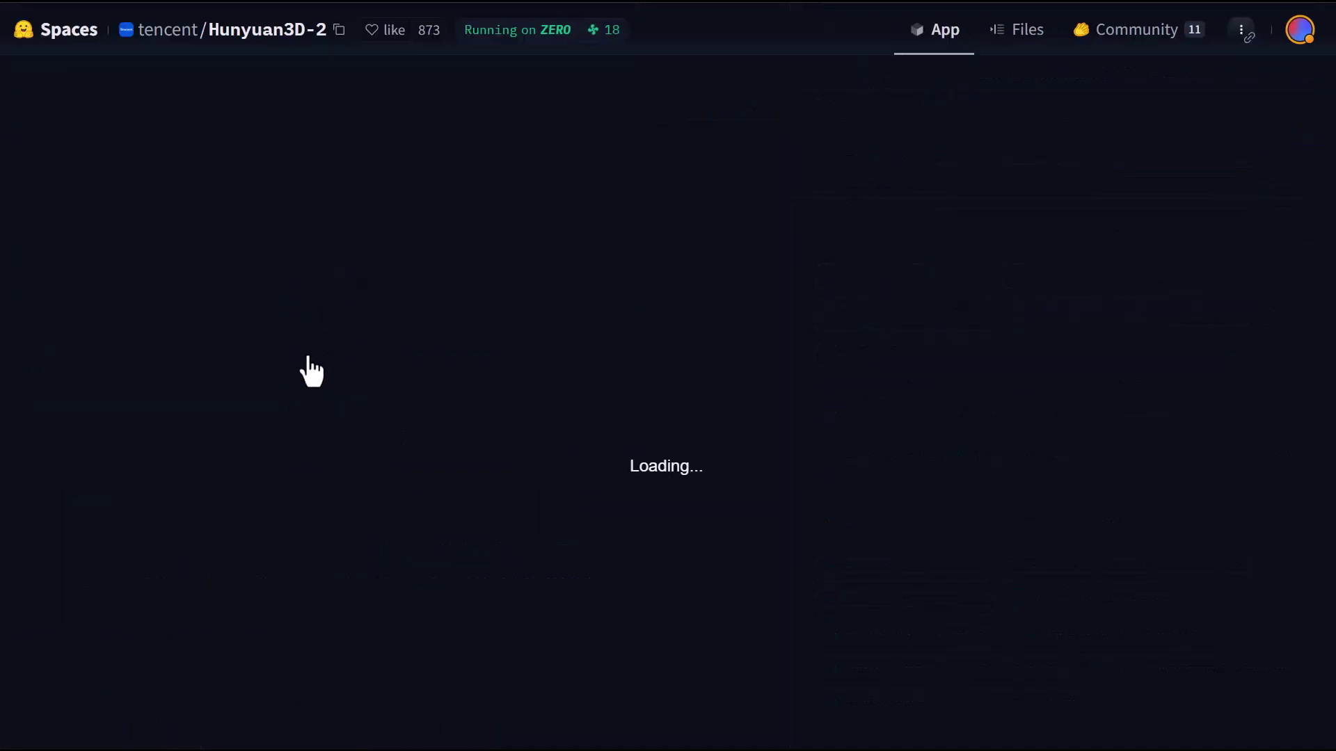
Choose the Santa Claus image from the Image to 3D Gallery and generate both its shape and texture
scroll(298, 410, "down", 2)
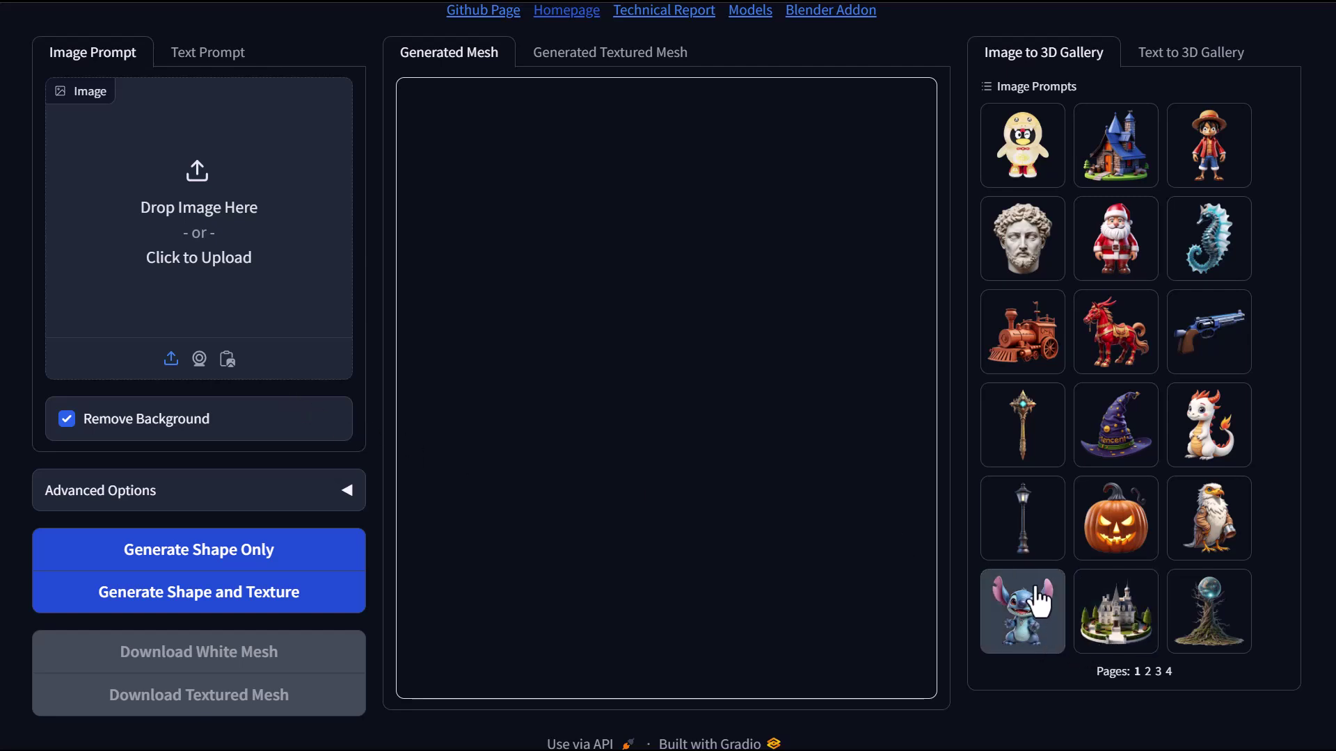
scroll(1077, 507, "down", 1)
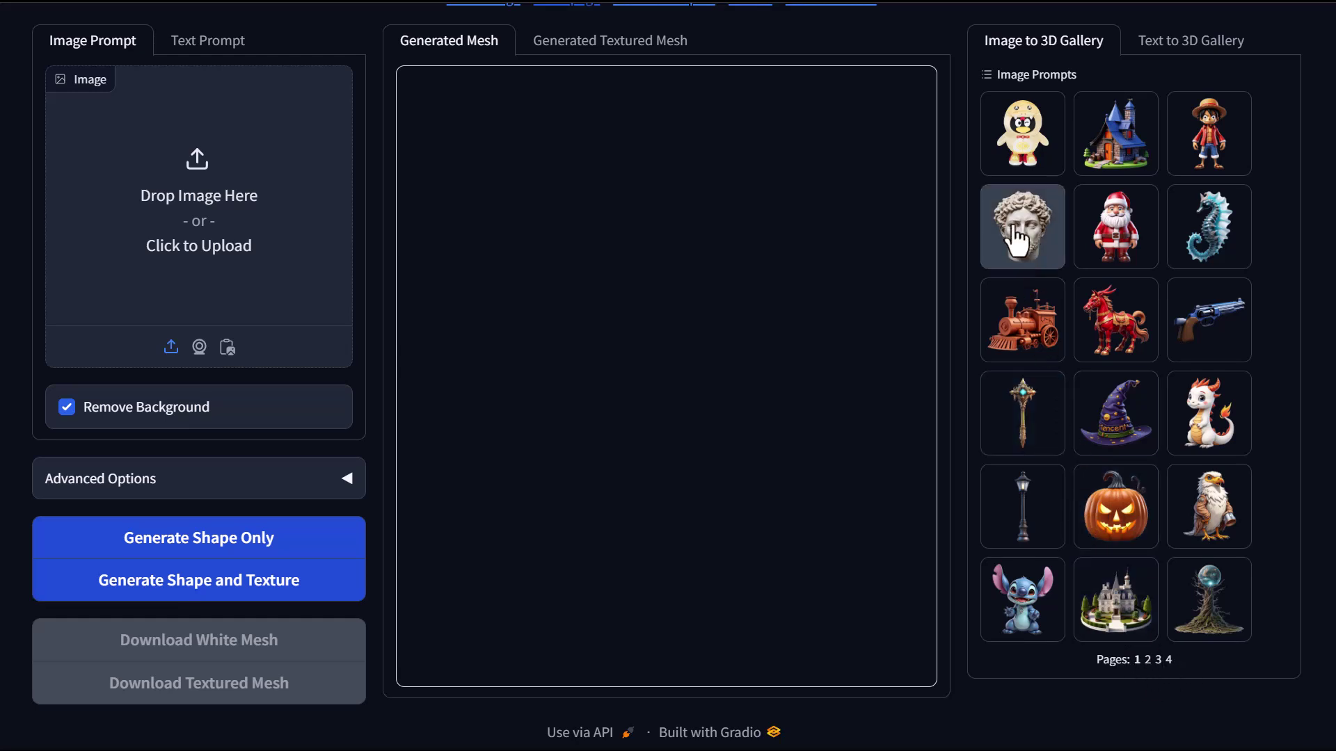
left_click(1100, 248)
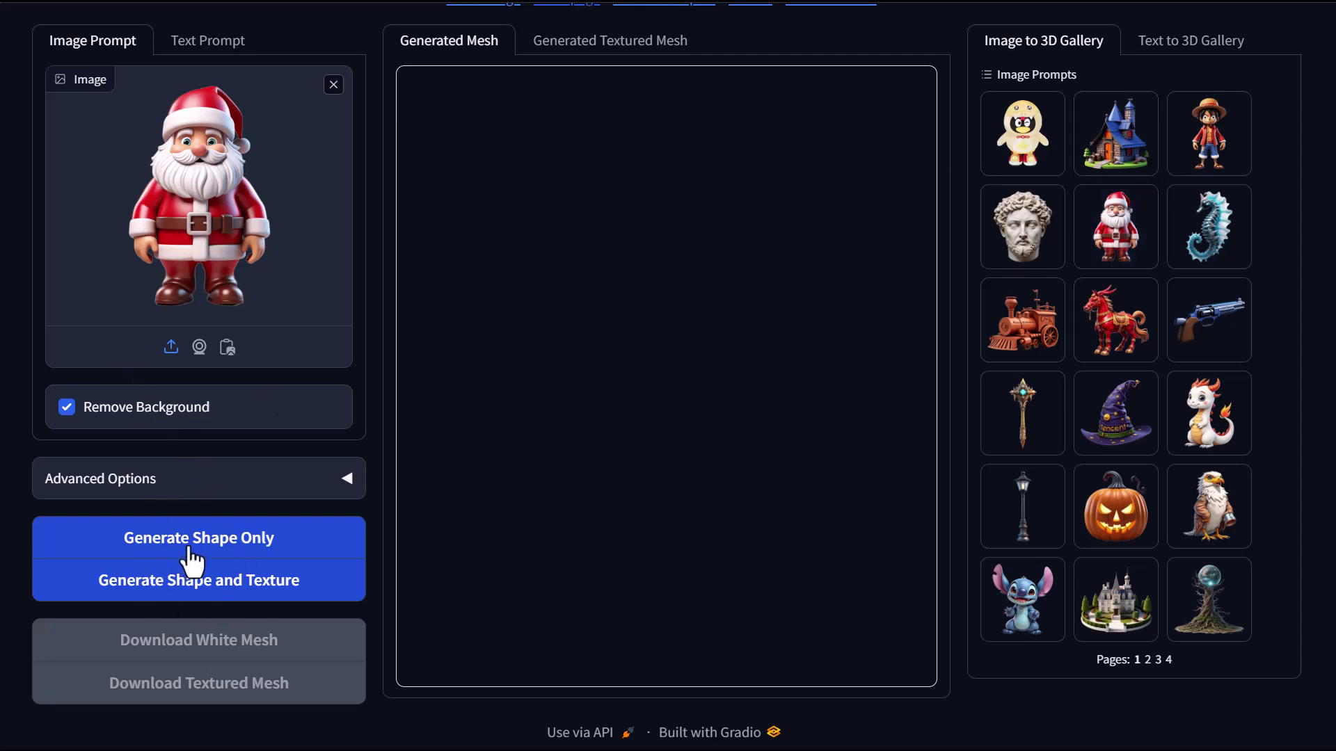
left_click(152, 583)
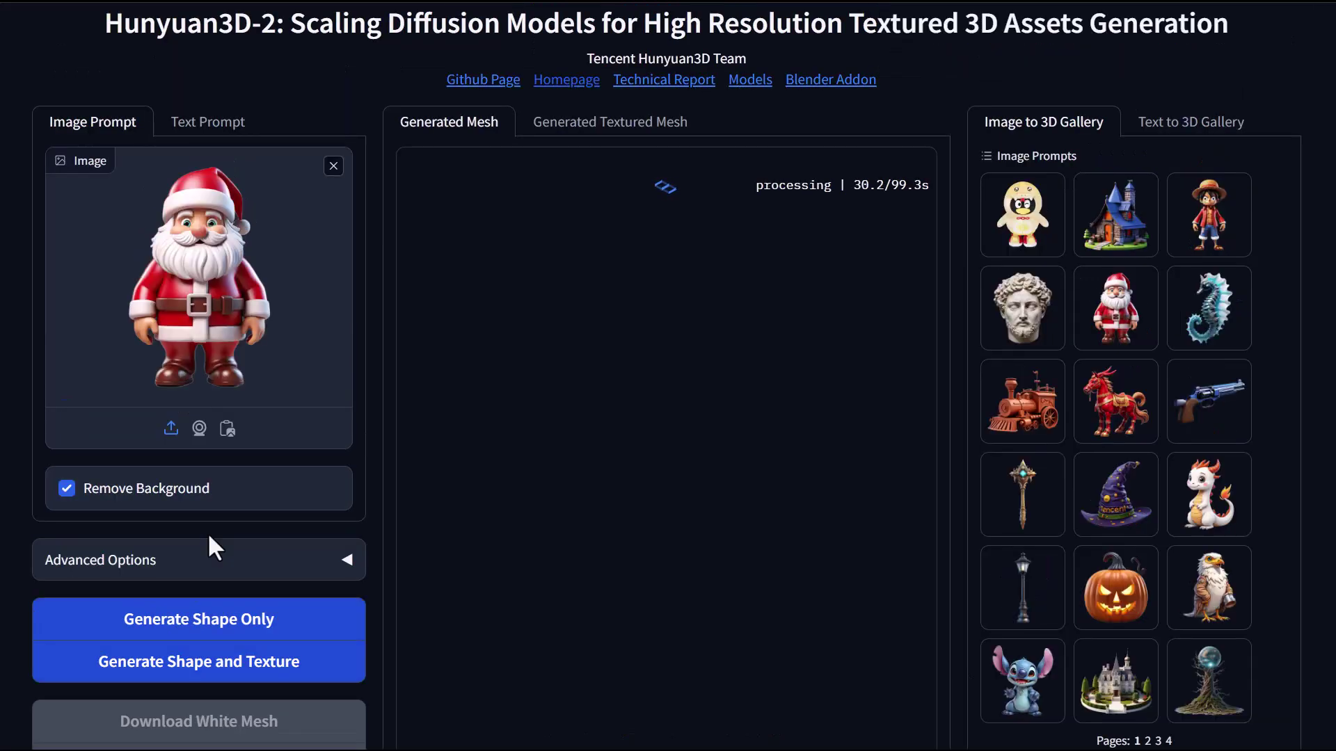
scroll(207, 532, "up", 1)
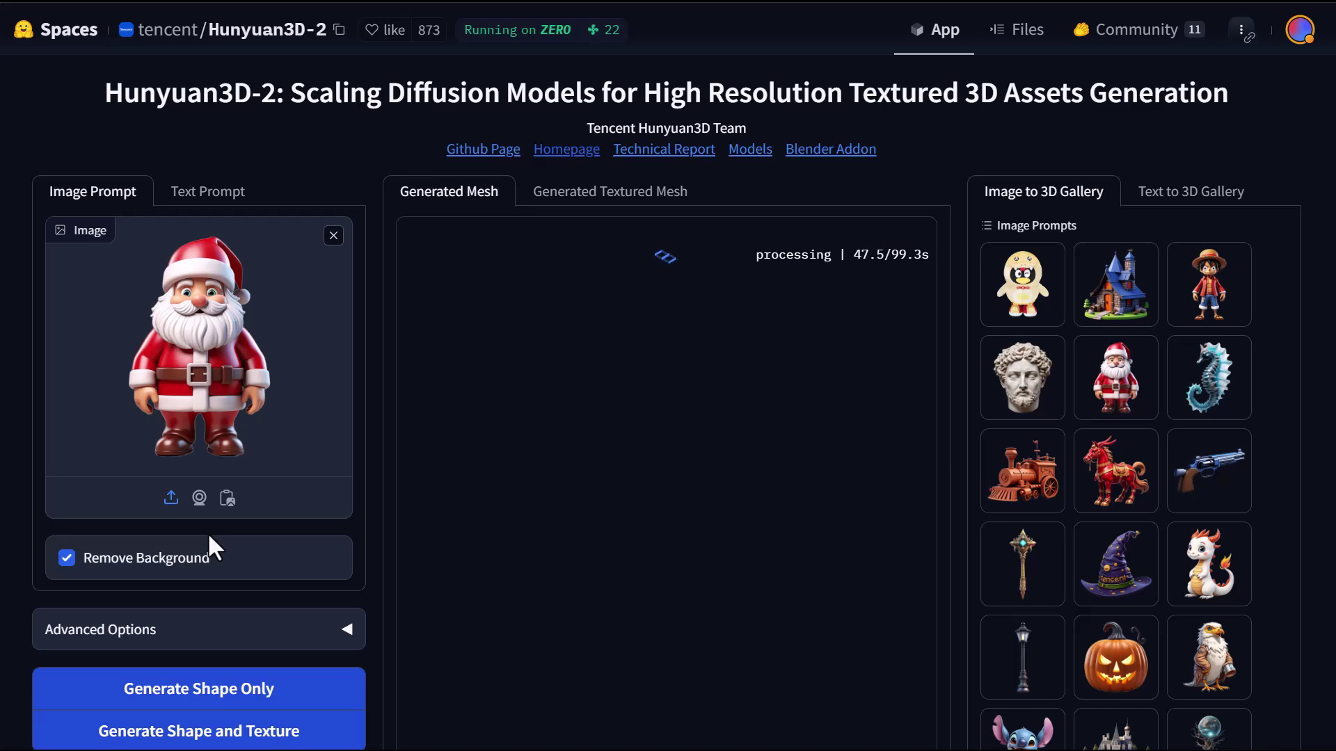
scroll(207, 532, "down", 1)
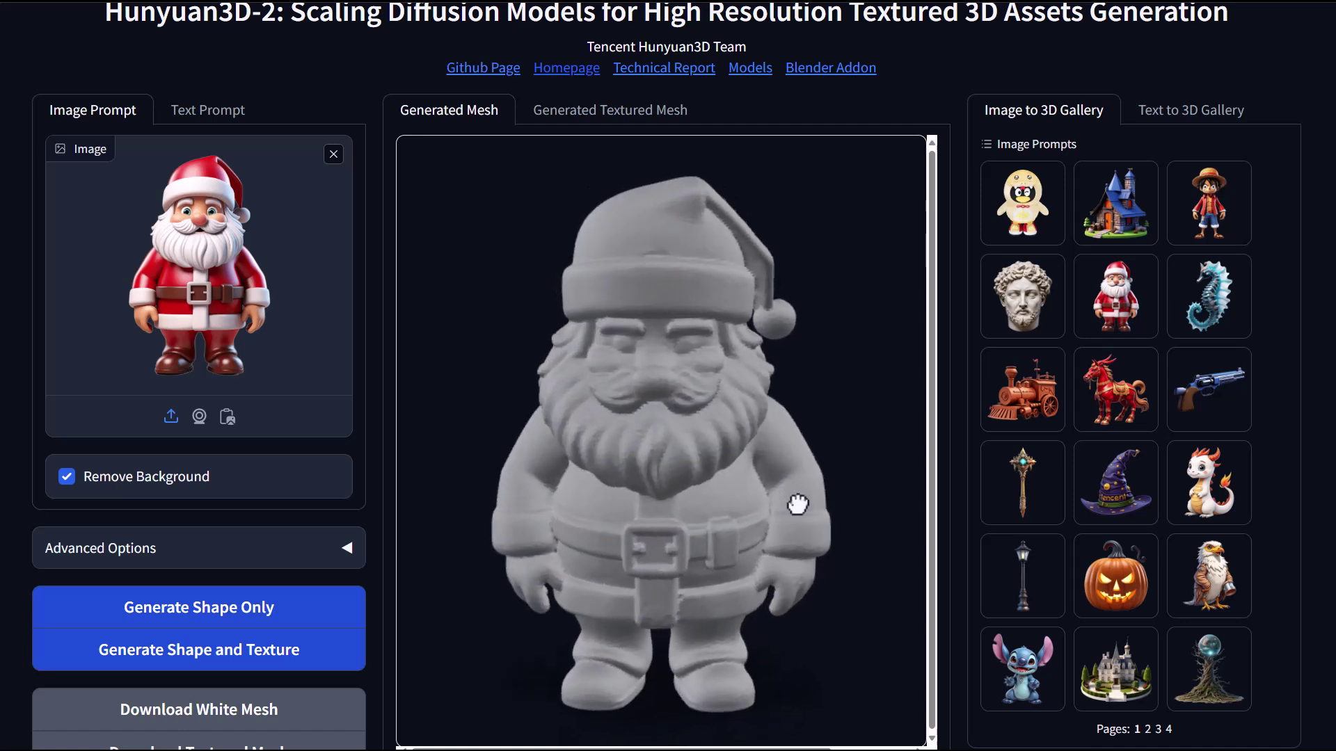
Examine the generated Santa mesh and compare it with its textured version
left_click_drag(800, 477, 617, 471)
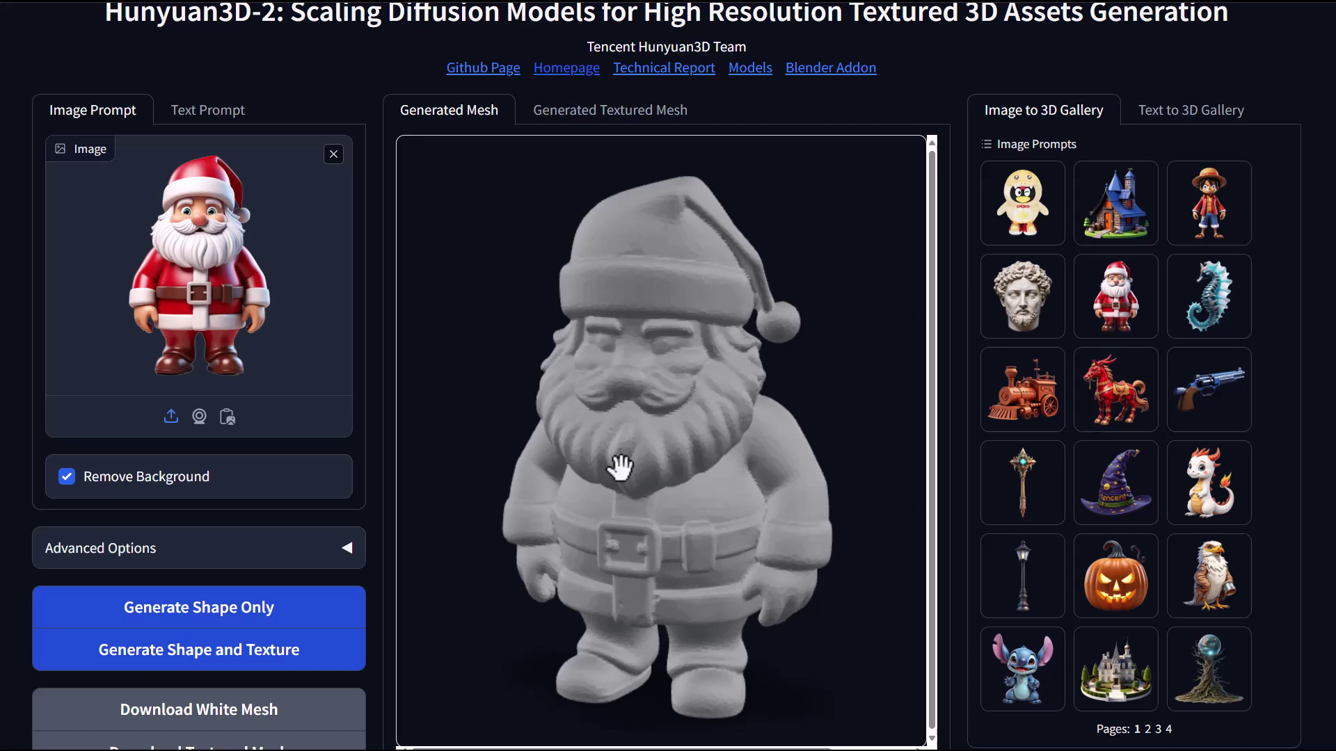
left_click(625, 120)
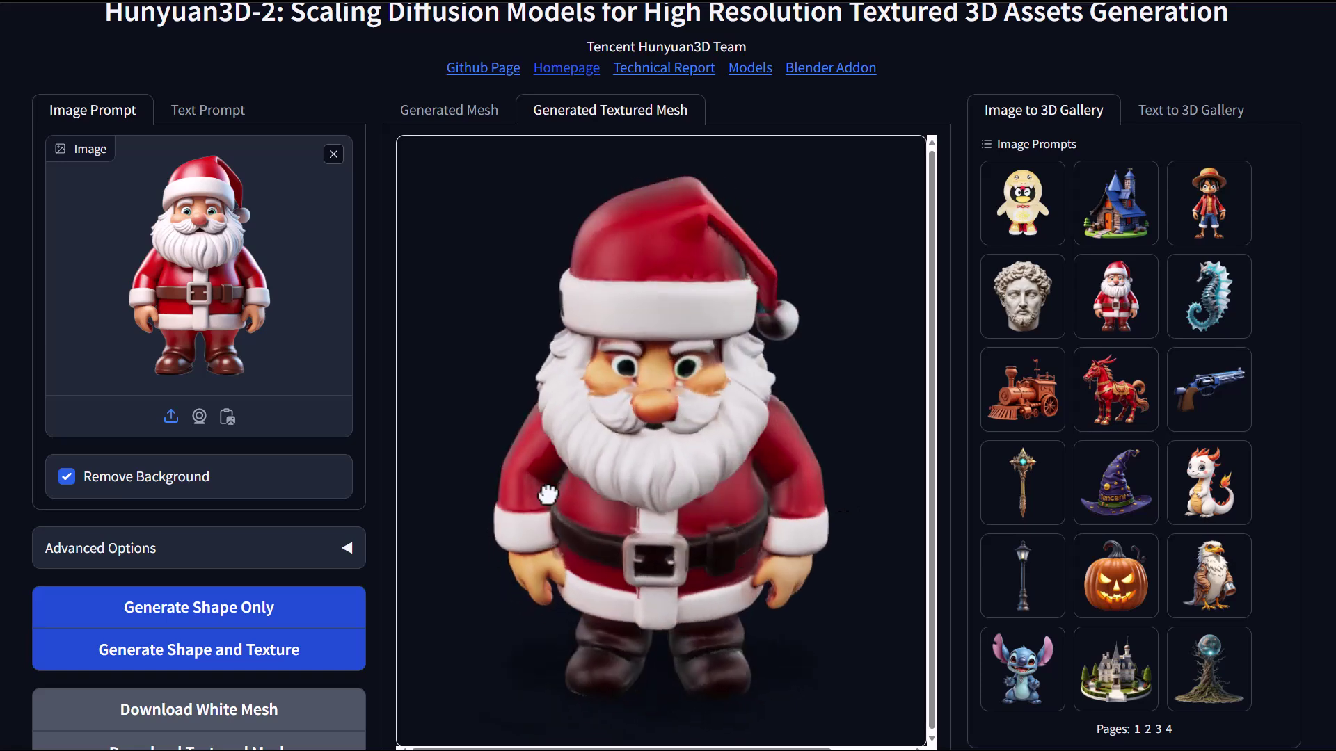
left_click(465, 122)
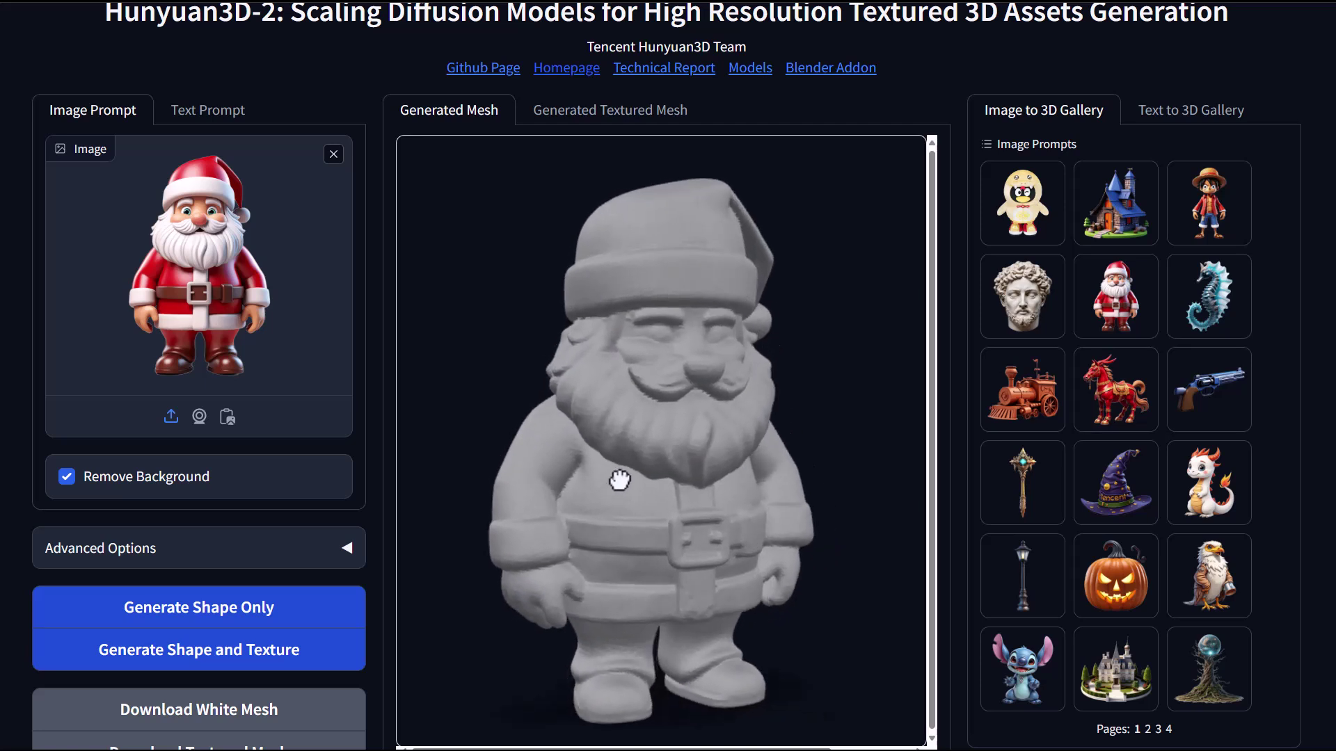
scroll(943, 477, "down", 1)
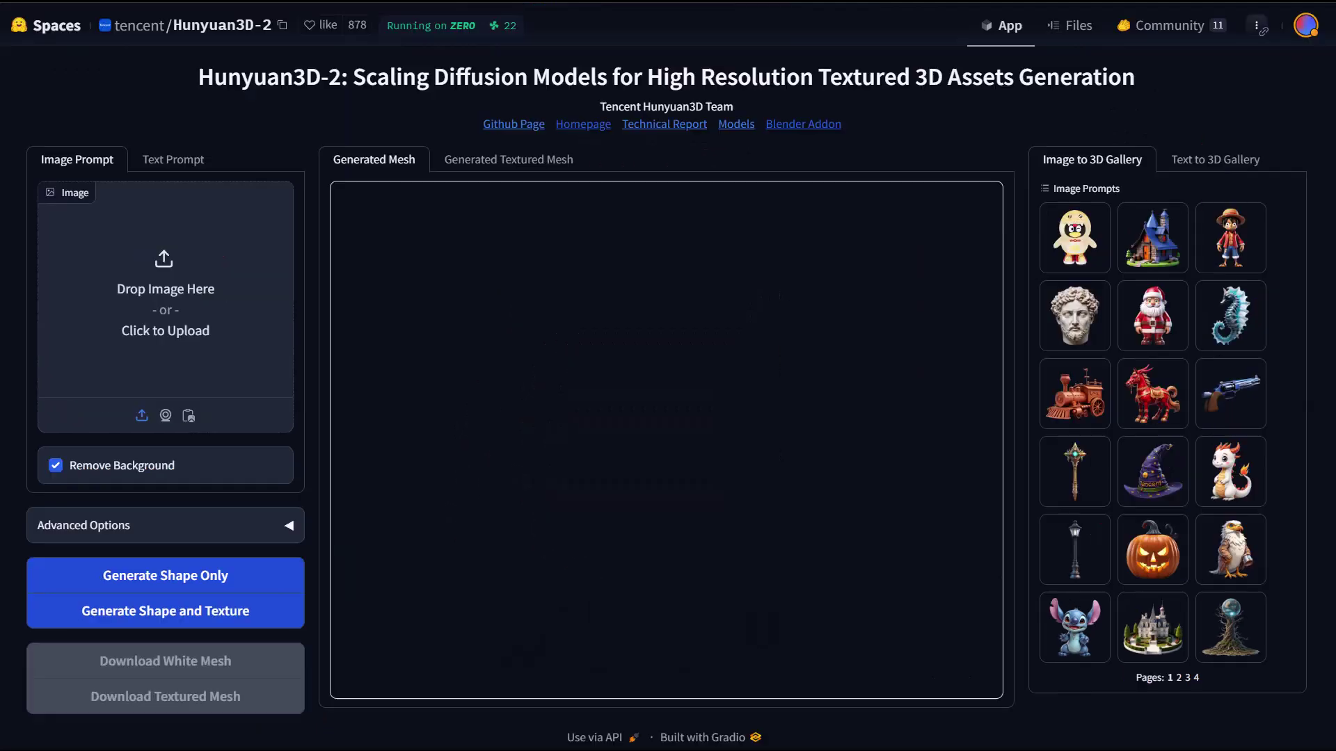
Upload the cartoon giraffe picture as the image prompt and generate both its shape and texture
left_click_drag(722, 447, 158, 336)
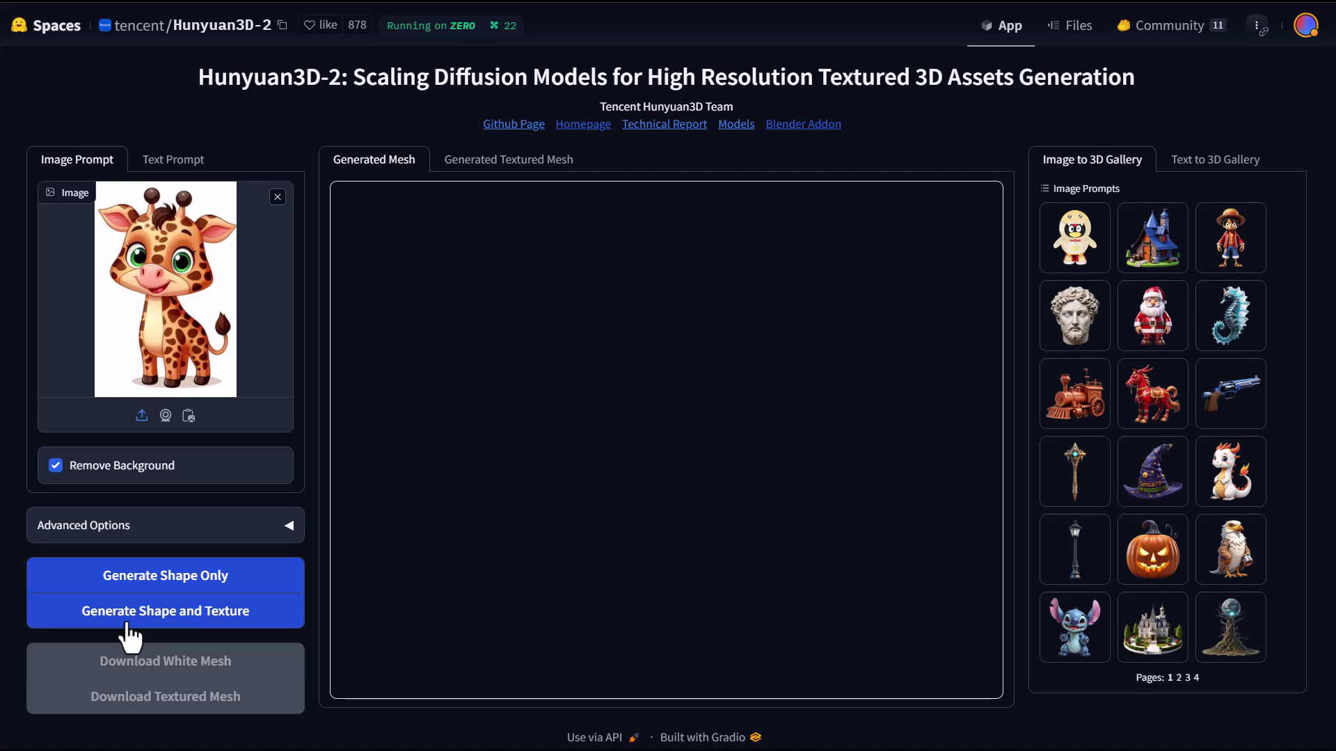
left_click(201, 623)
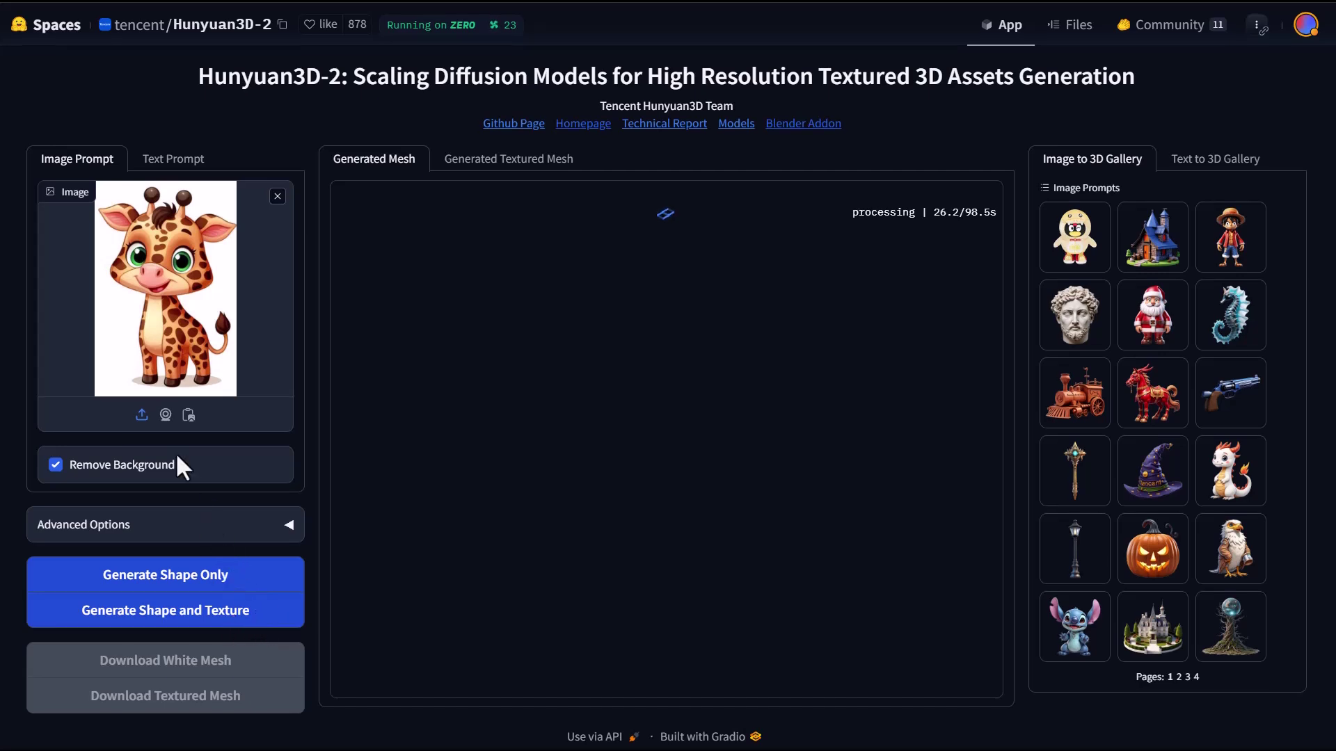
Review the advanced generation options, including the available octree resolutions, and collapse them again
left_click(290, 532)
scroll(292, 548, "down", 2)
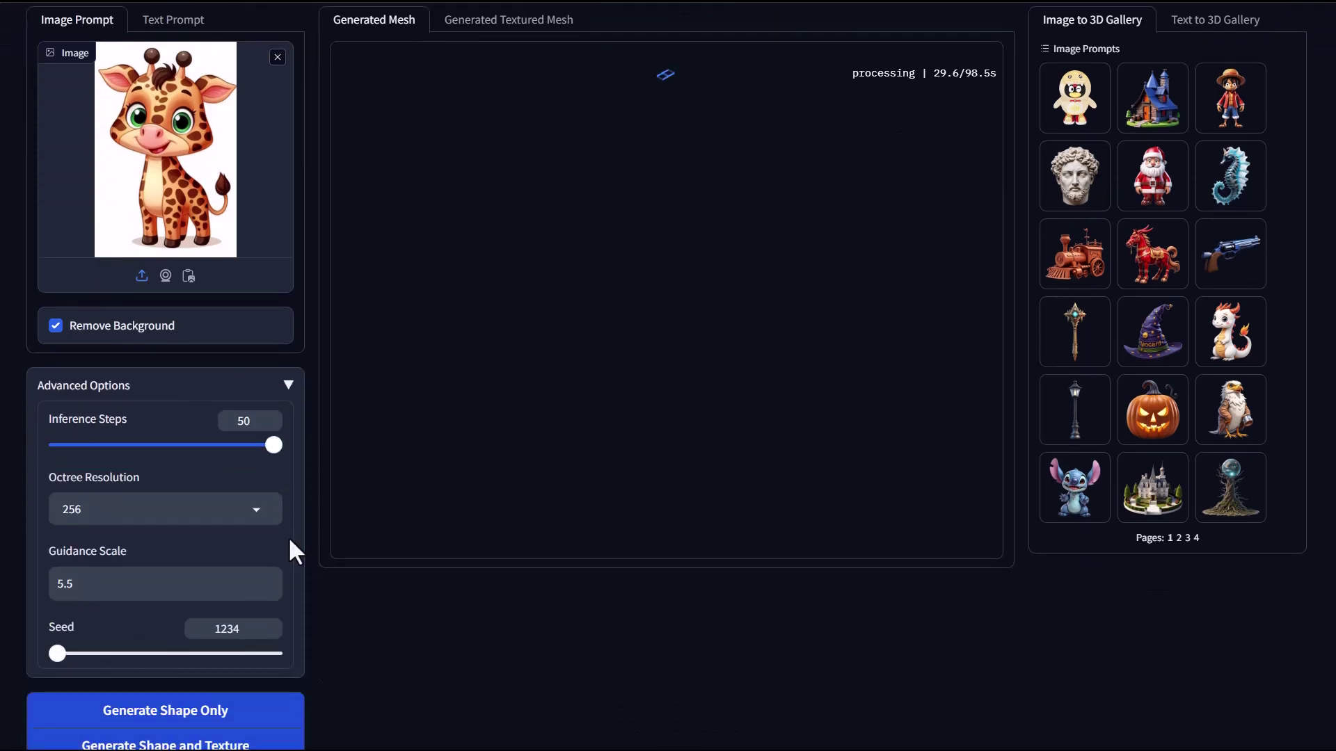
left_click(257, 510)
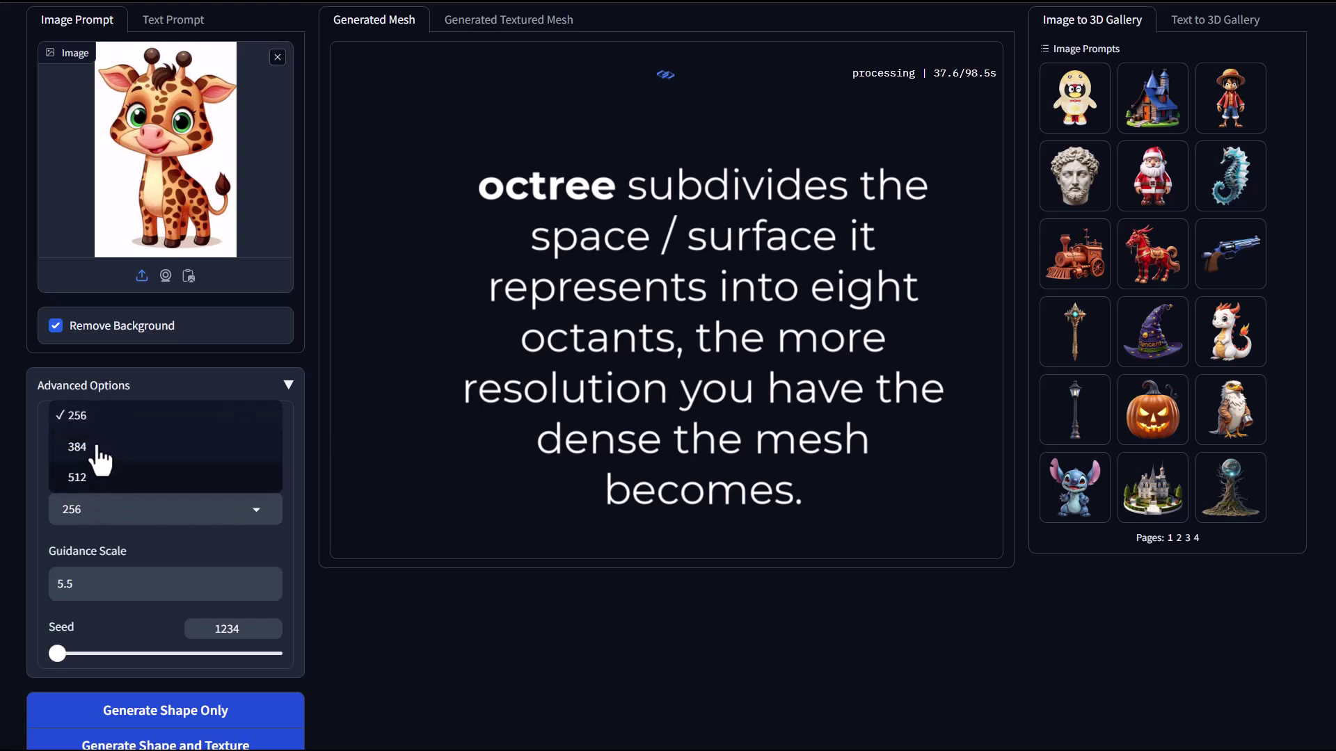
left_click(32, 449)
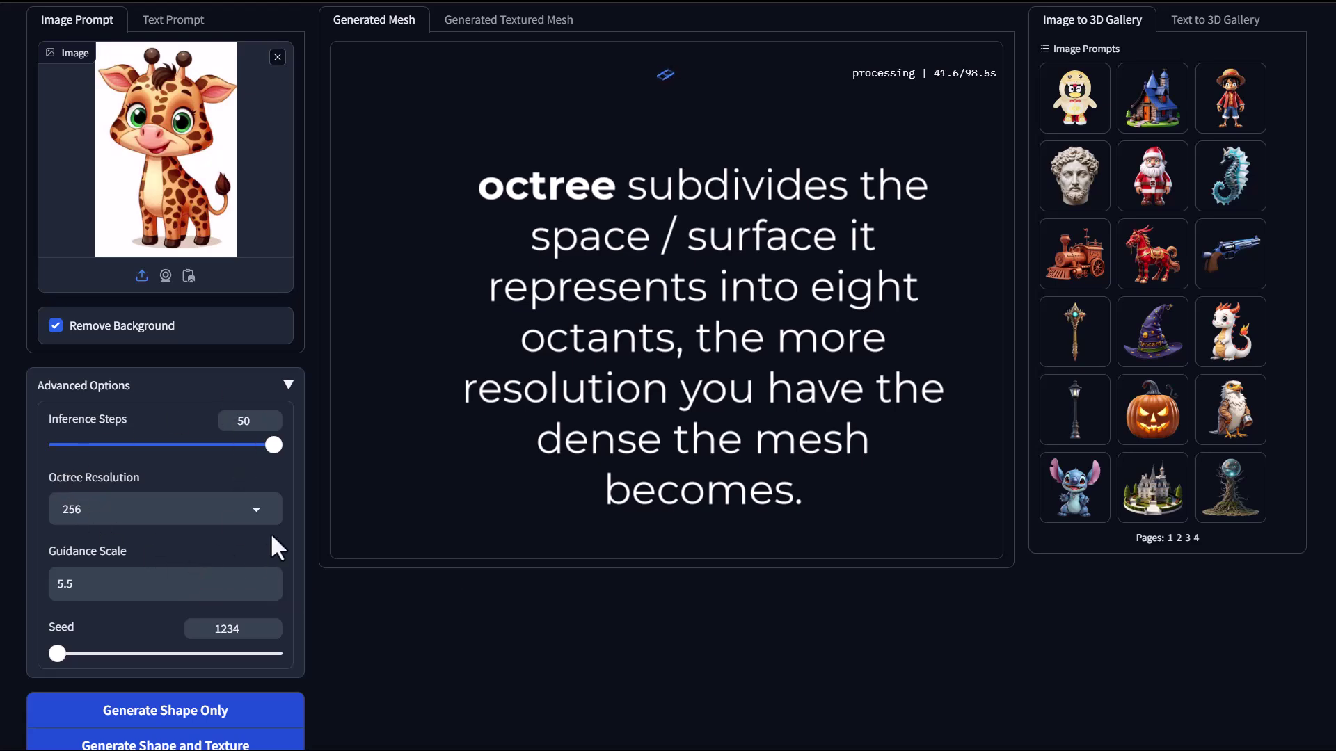
left_click(288, 386)
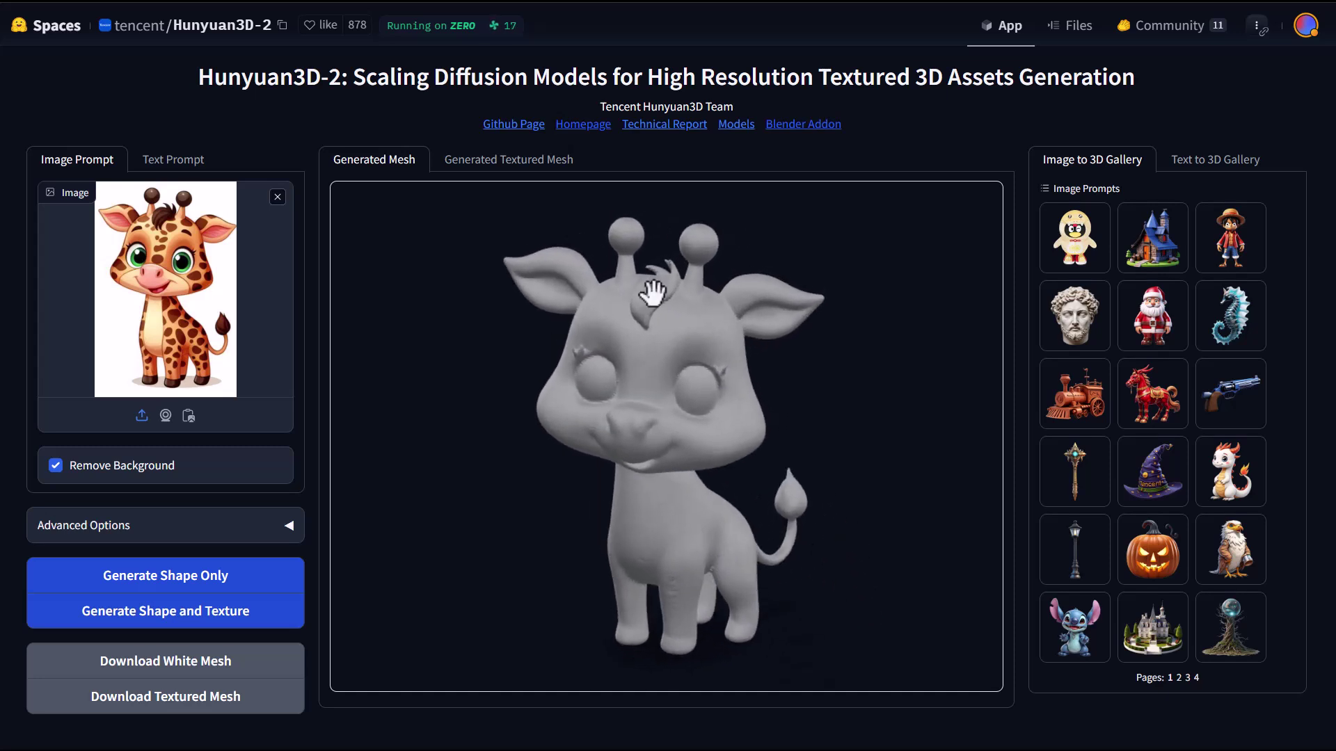
Examine the untextured giraffe mesh up close and from the front, side and back
scroll(682, 313, "up", 5)
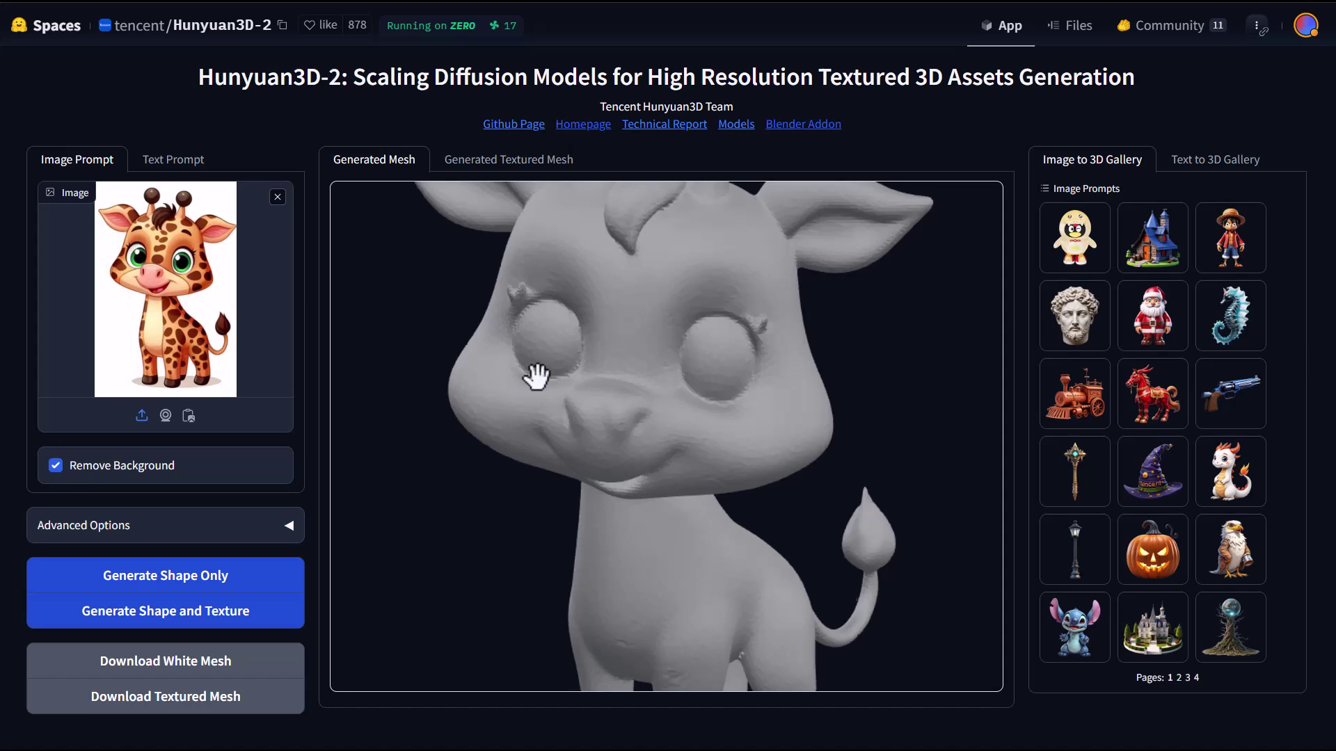
left_click_drag(624, 471, 539, 431)
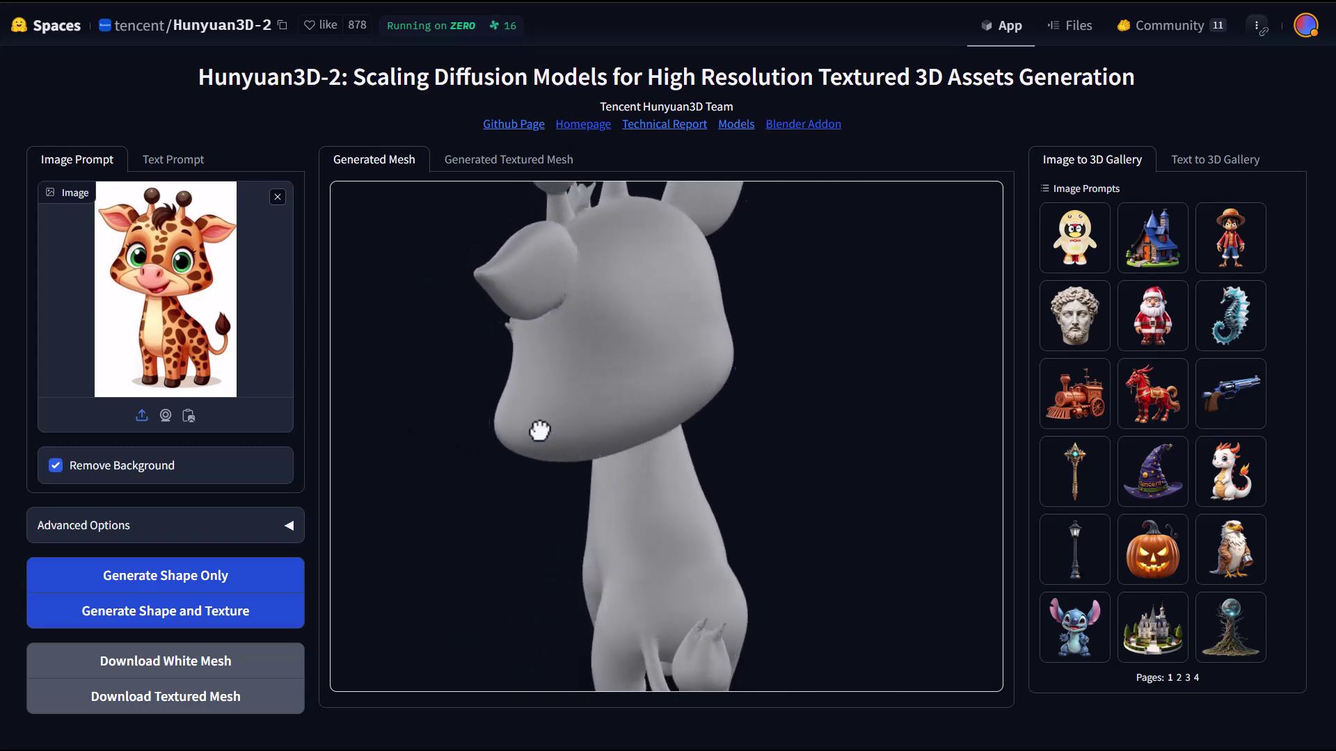
left_click_drag(607, 381, 654, 217)
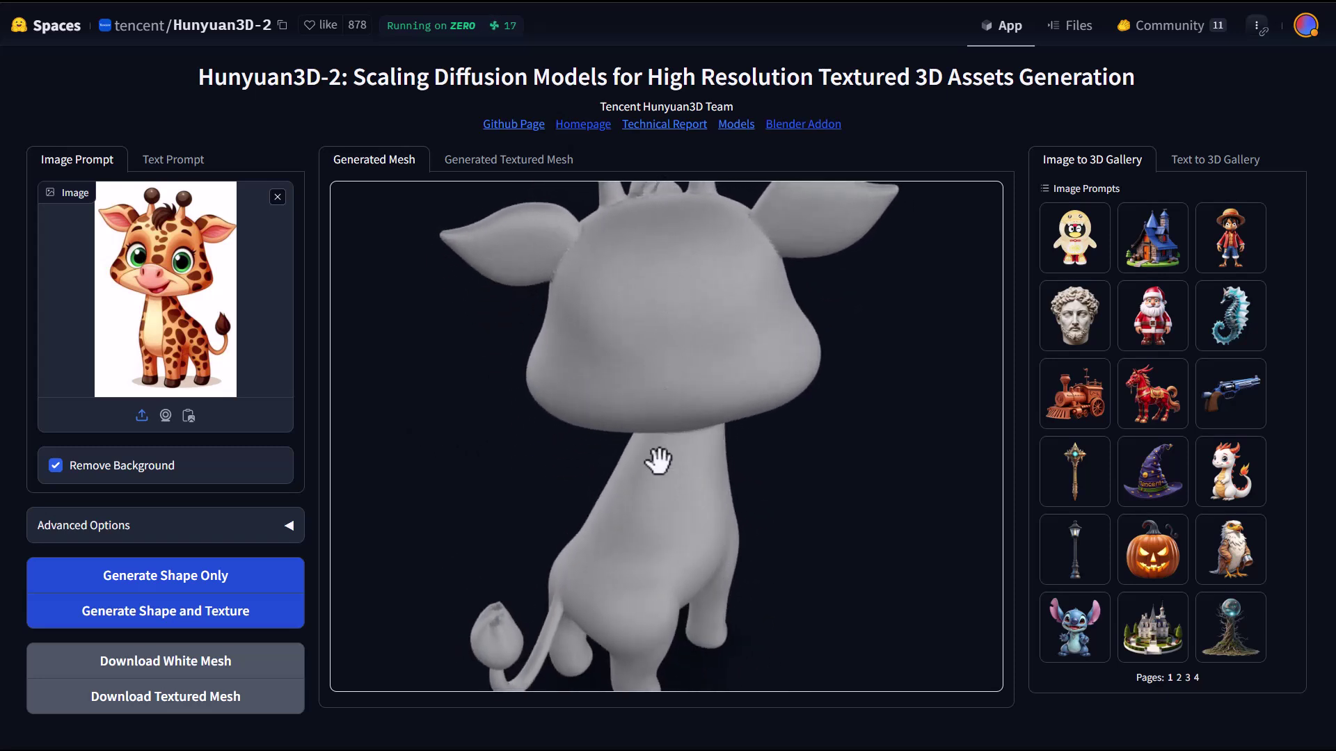
left_click_drag(638, 485, 477, 477)
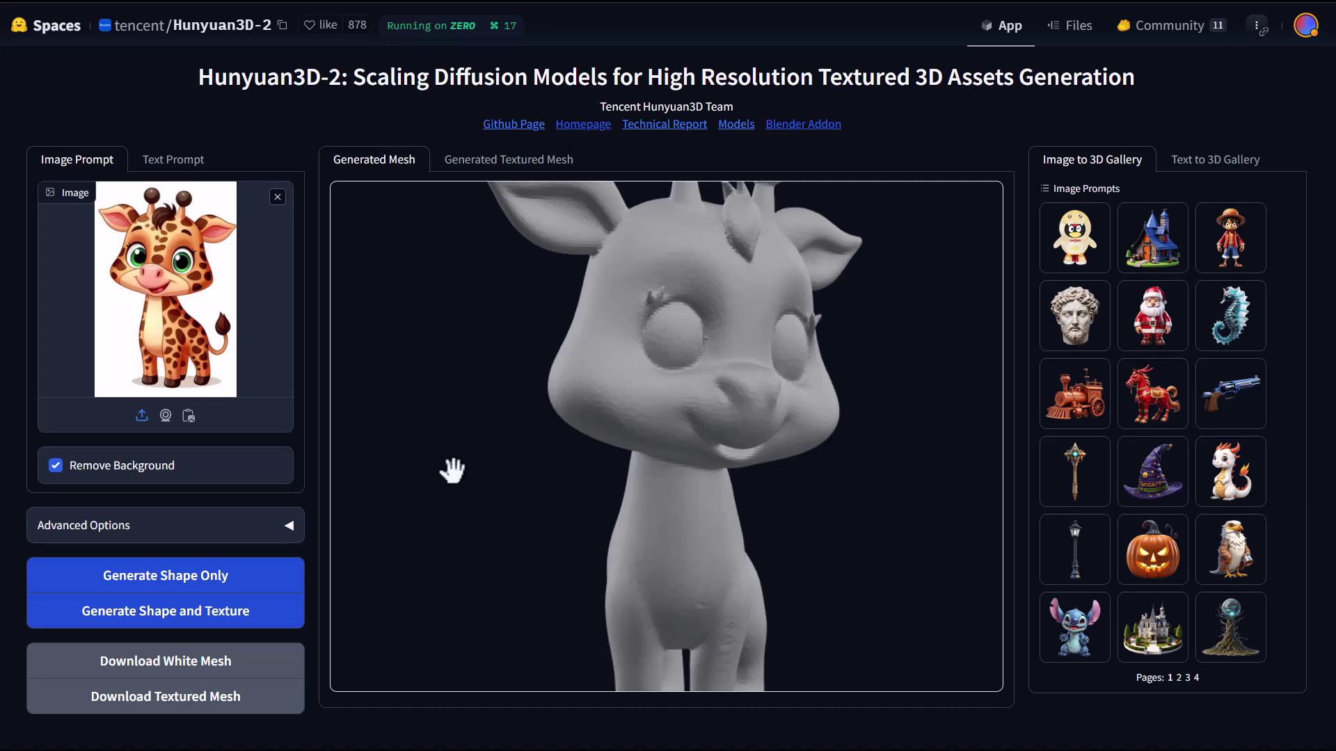
scroll(734, 422, "down", 3)
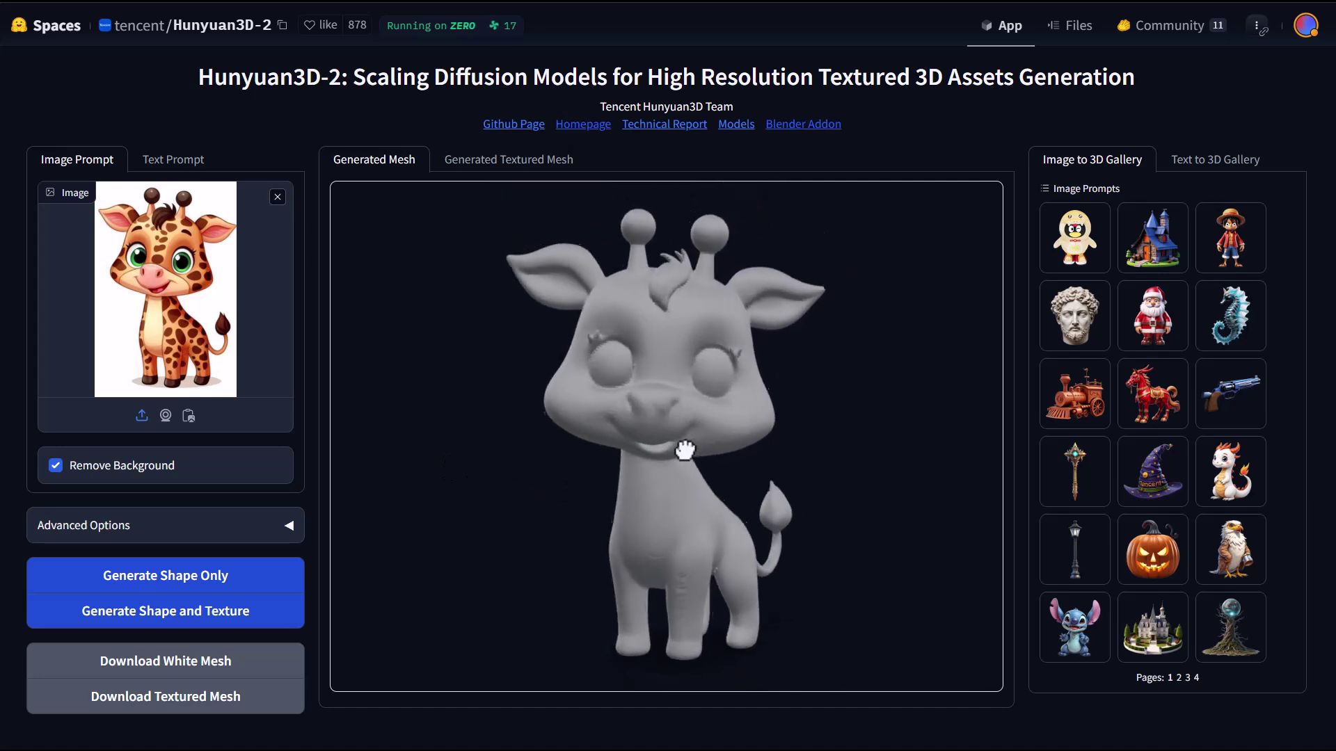
left_click_drag(858, 450, 602, 468)
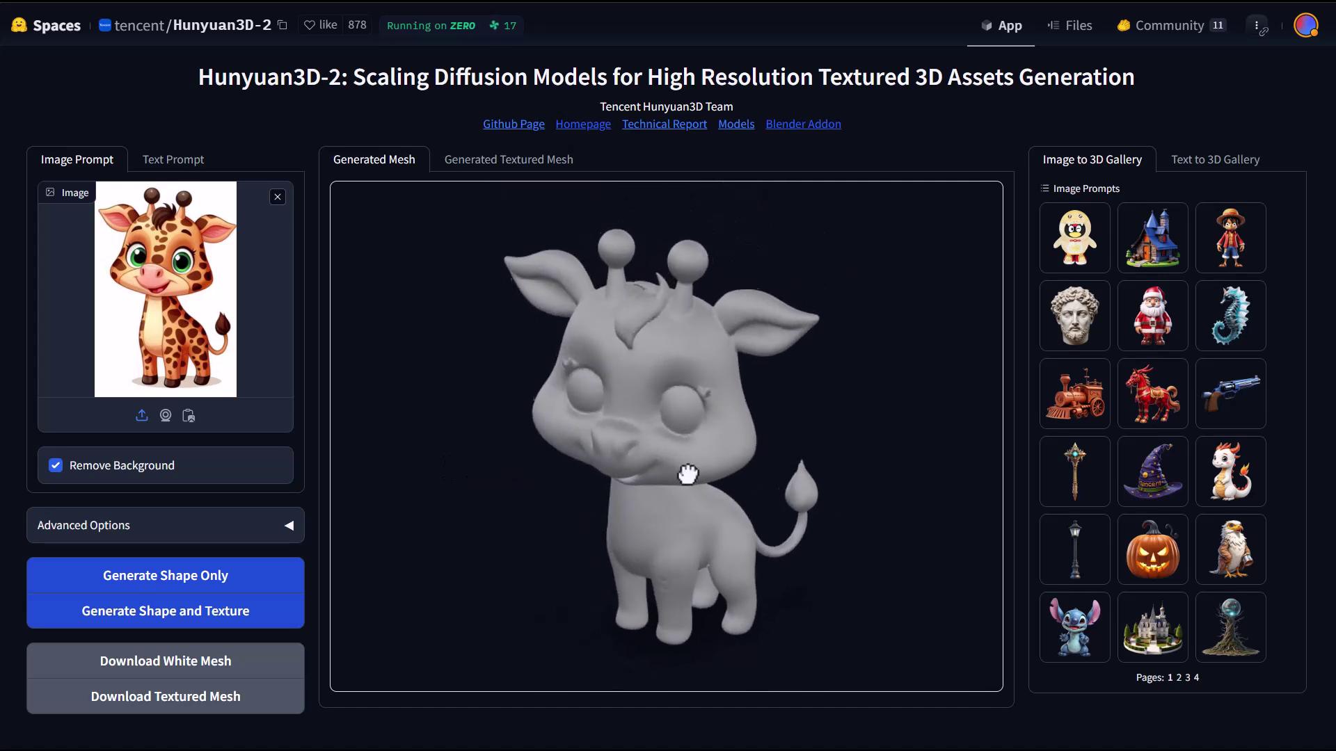
Examine the textured giraffe mesh from several sides and compare it with the untextured mesh
left_click(532, 164)
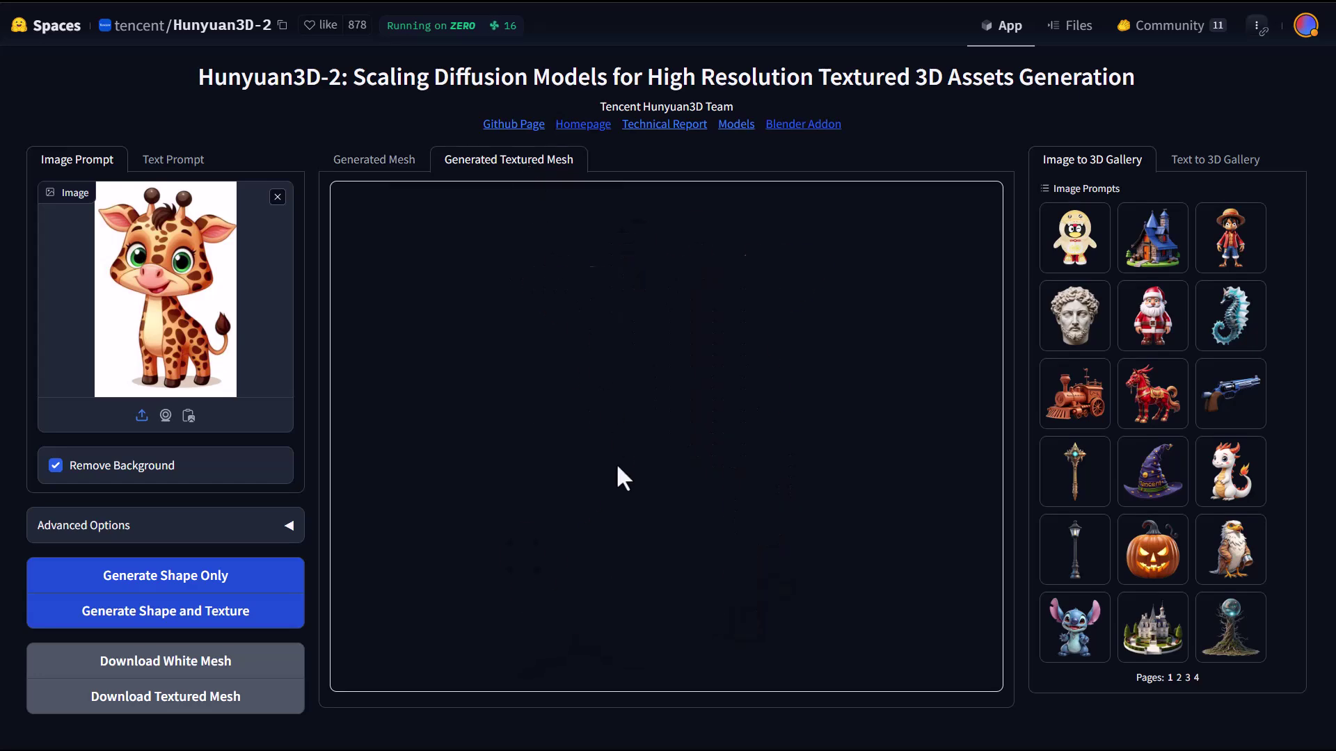
left_click_drag(632, 507, 739, 525)
scroll(737, 445, "up", 6)
left_click_drag(734, 404, 602, 382)
scroll(602, 382, "down", 6)
left_click_drag(715, 456, 628, 458)
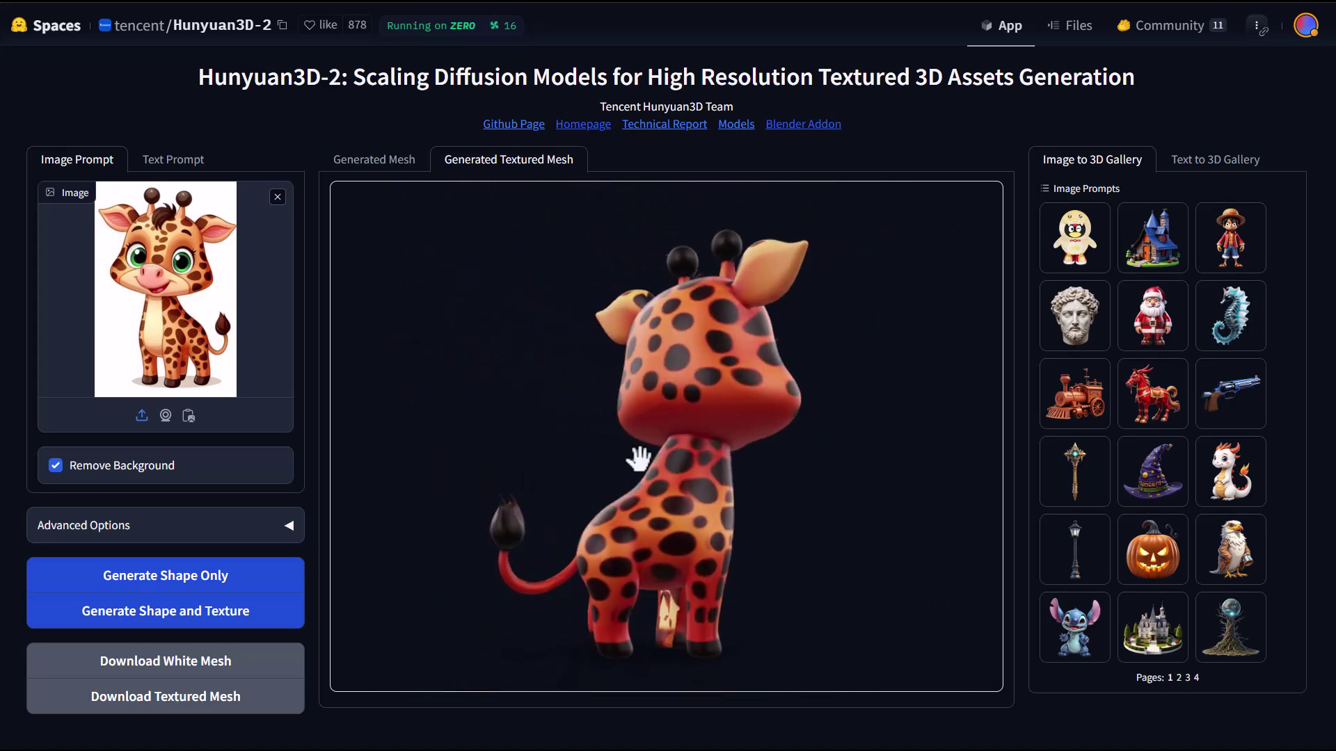
scroll(764, 420, "up", 5)
scroll(689, 405, "down", 5)
scroll(646, 484, "up", 2)
left_click_drag(689, 406, 652, 506)
scroll(716, 468, "down", 3)
left_click(381, 160)
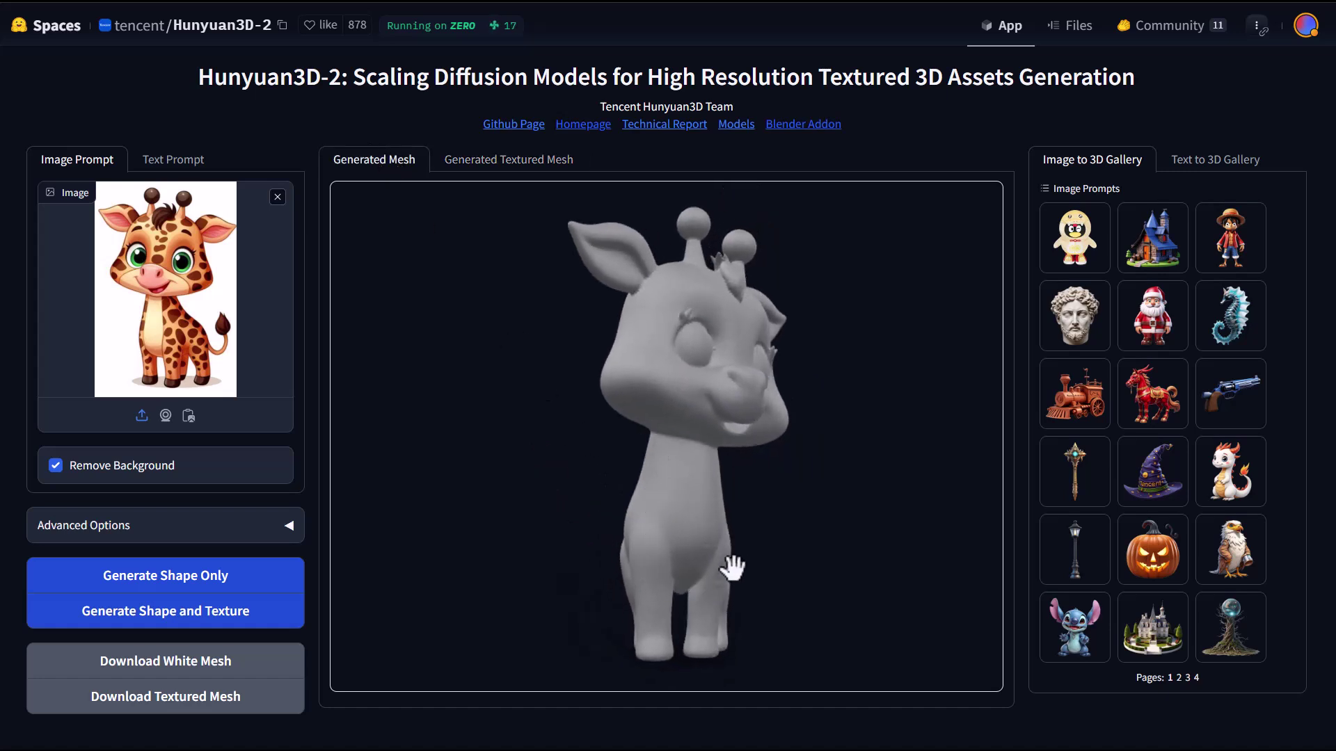
left_click_drag(719, 575, 695, 567)
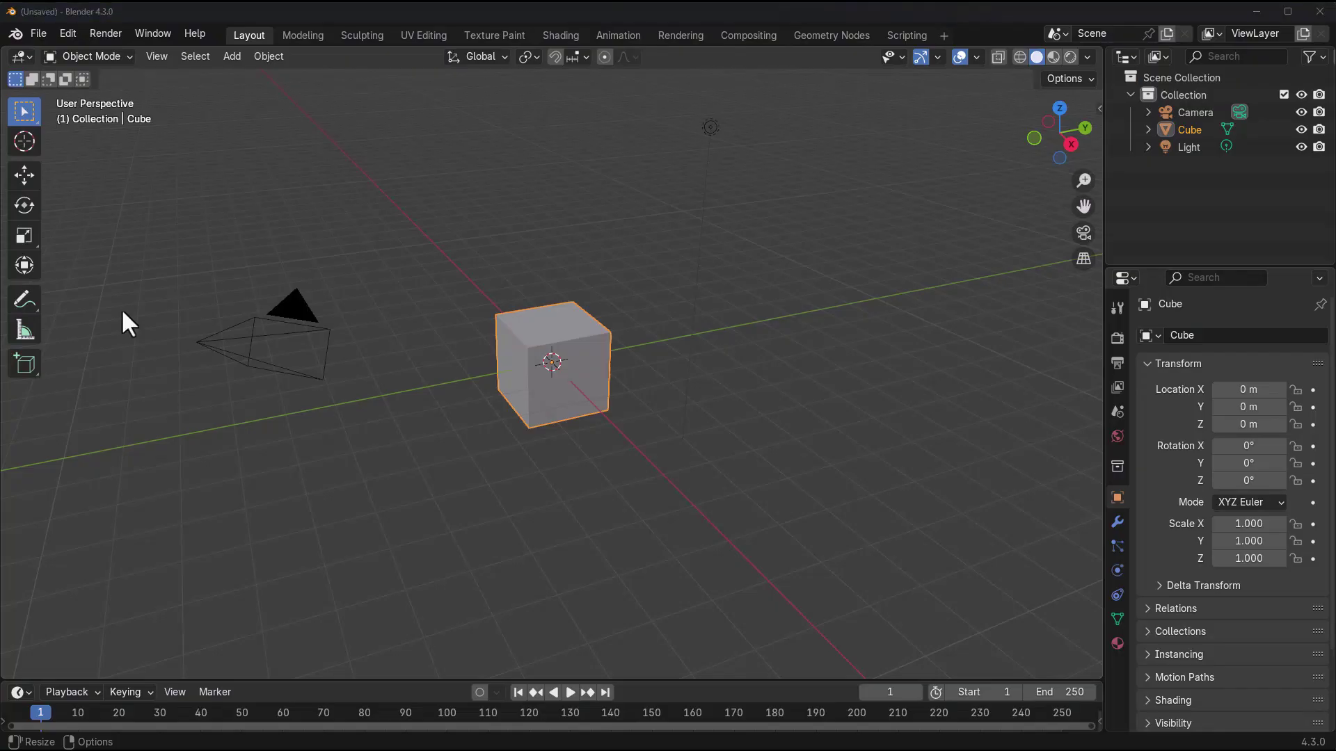
In Blender, import the textured_mesh (1) file as glTF 2.0 with the offered settings and delete the default cube
left_click_drag(742, 241, 657, 247)
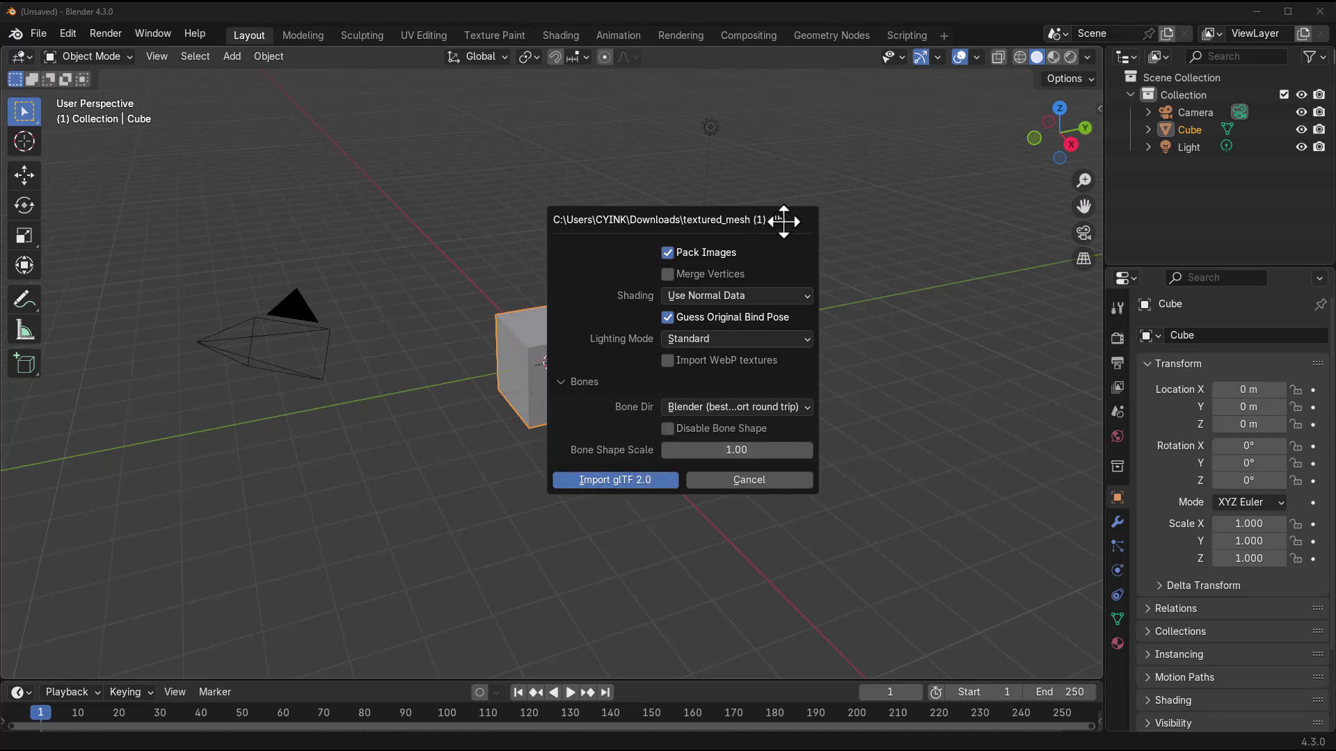
left_click(640, 478)
left_click(597, 344)
key("Delete")
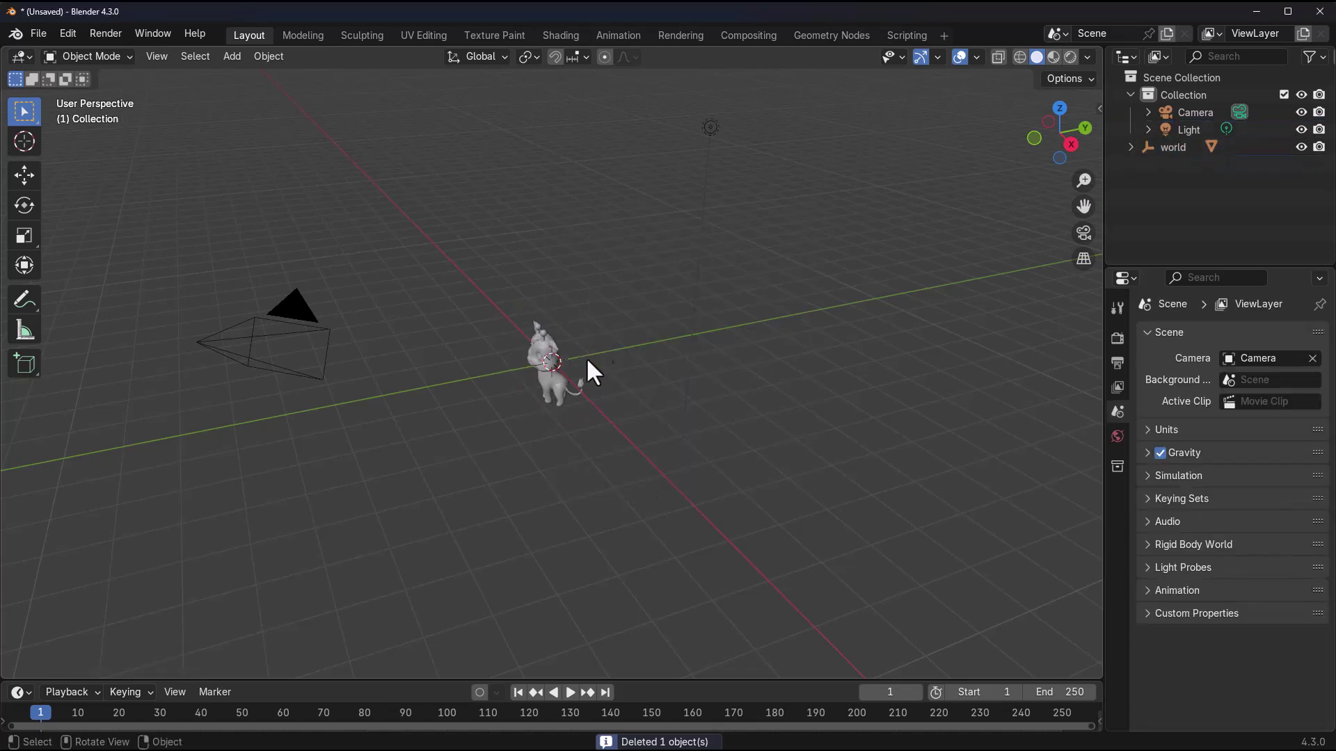
Select the imported giraffe mesh and apply Shade Flat to it
scroll(597, 345, "up", 6)
left_click(512, 381)
middle_click_drag(513, 382, 703, 449)
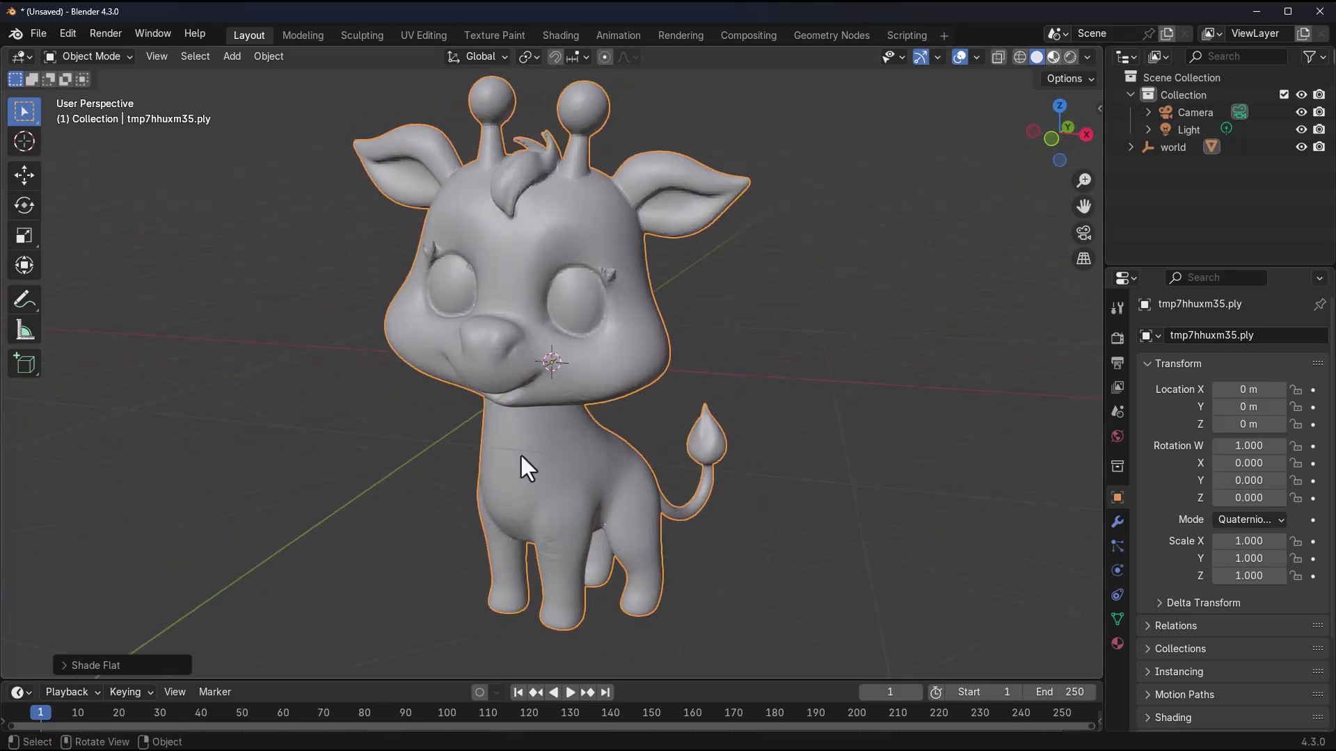
Display the giraffe in Material Preview shading and view its texture from several angles
key("z")
key("2")
scroll(520, 453, "down", 3)
mouse_move(520, 453)
middle_mouse_down()
mouse_move(570, 451)
mouse_move(471, 438)
mouse_move(559, 480)
mouse_move(682, 480)
mouse_move(546, 469)
mouse_move(588, 417)
middle_mouse_up()
scroll(575, 386, "up", 3)
scroll(575, 386, "down", 1)
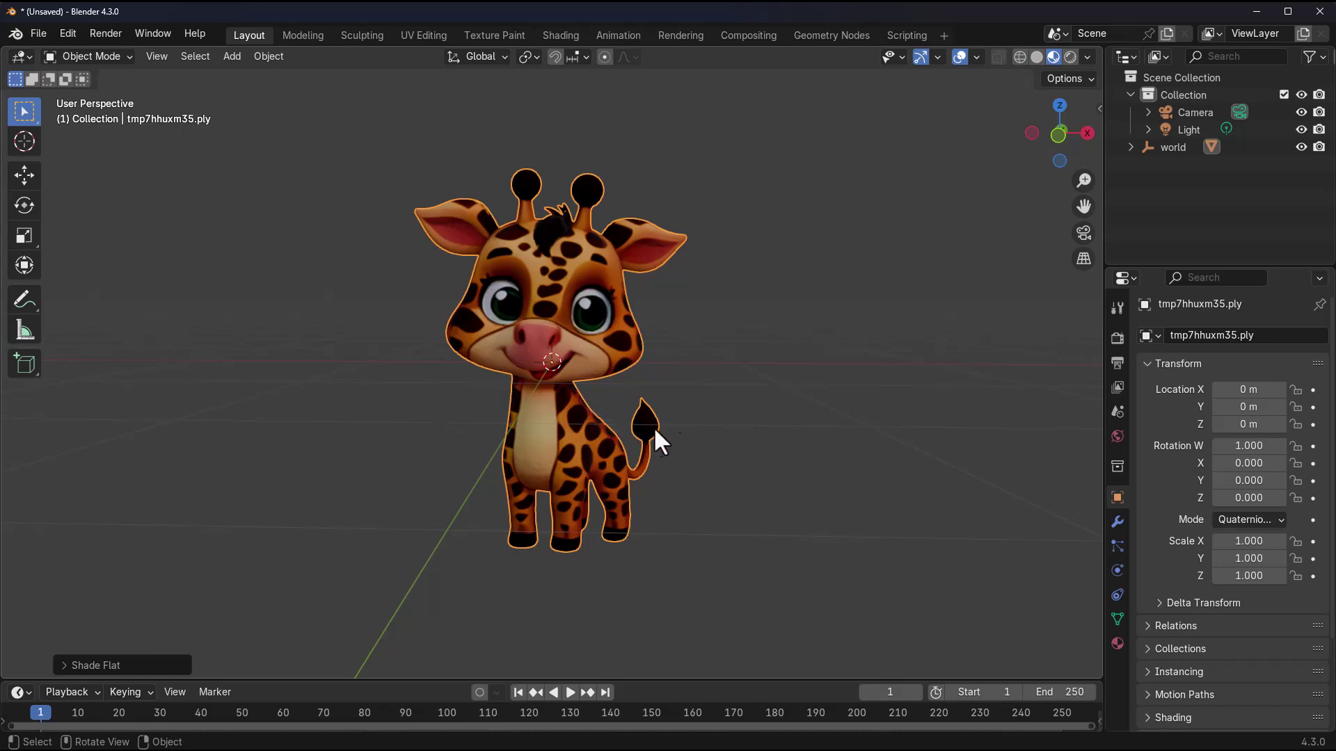
middle_click_drag(480, 447, 824, 456)
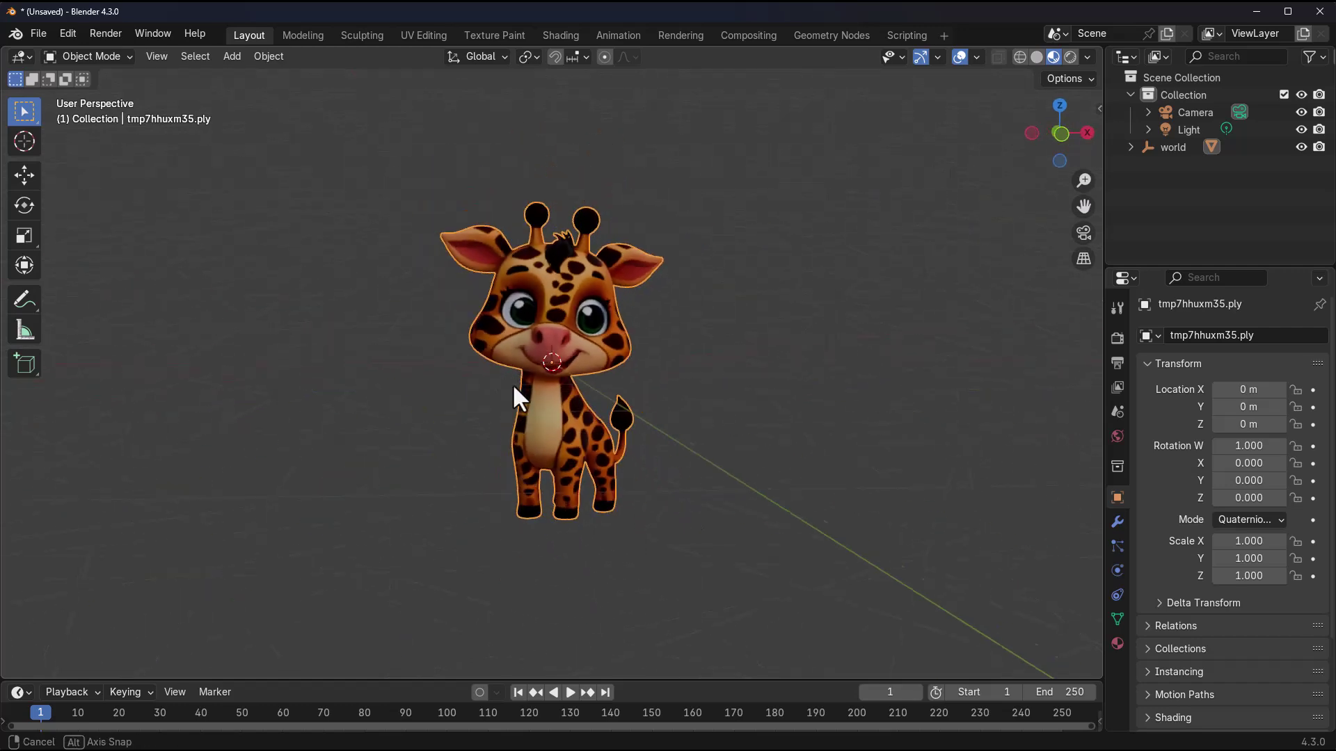
middle_click_drag(518, 398, 581, 415)
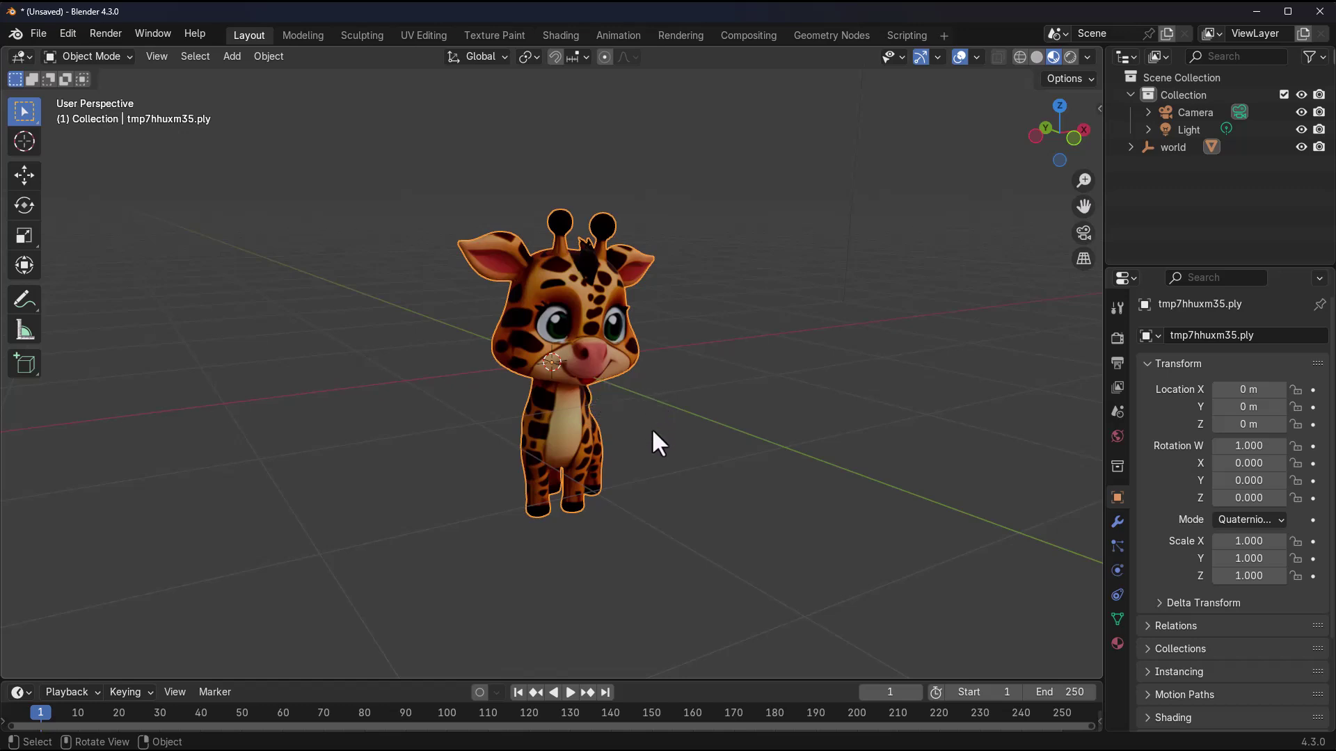
Move the giraffe straight up along the Z axis to about 1.01 m so its feet rest at grid level
left_click(25, 175)
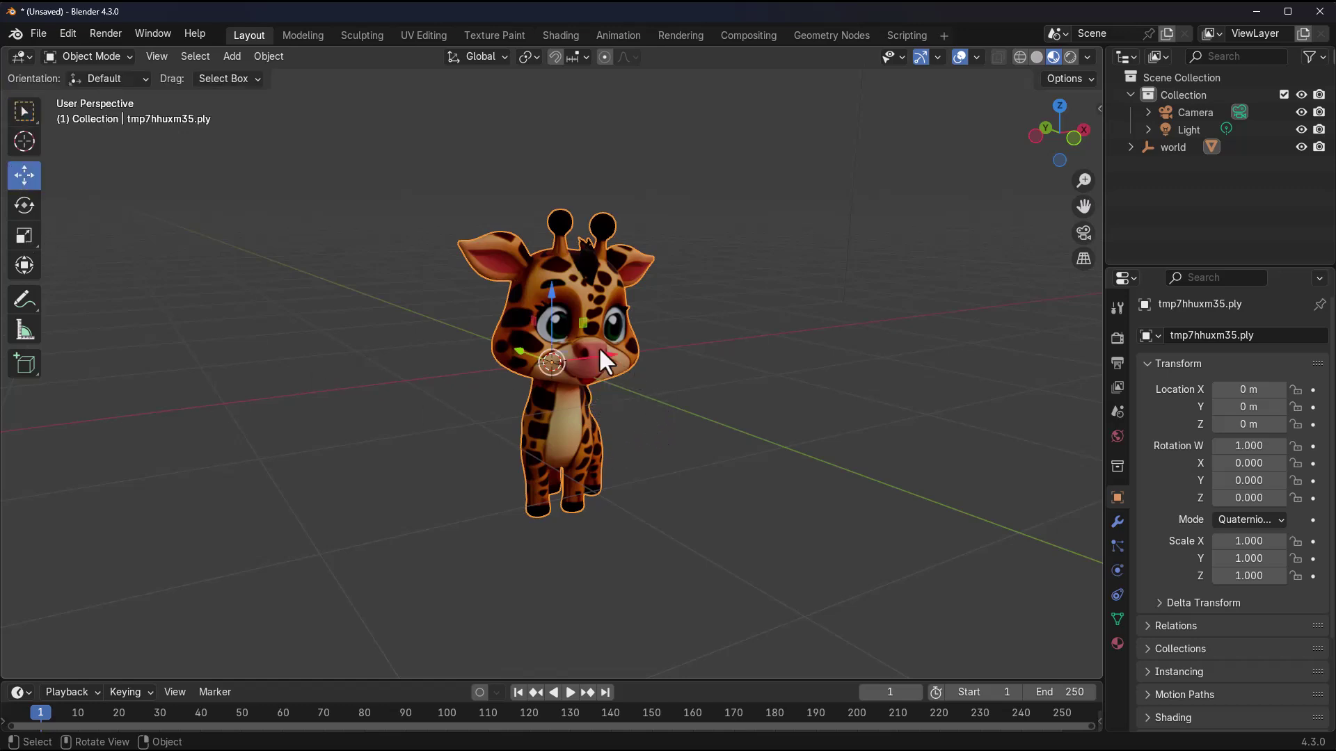
left_click_drag(553, 294, 641, 390)
middle_click_drag(641, 389, 541, 374)
Add a plane mesh beneath the giraffe and scale it uniformly to about 2.7 as a floor
key("shift+a")
mouse_move(549, 383)
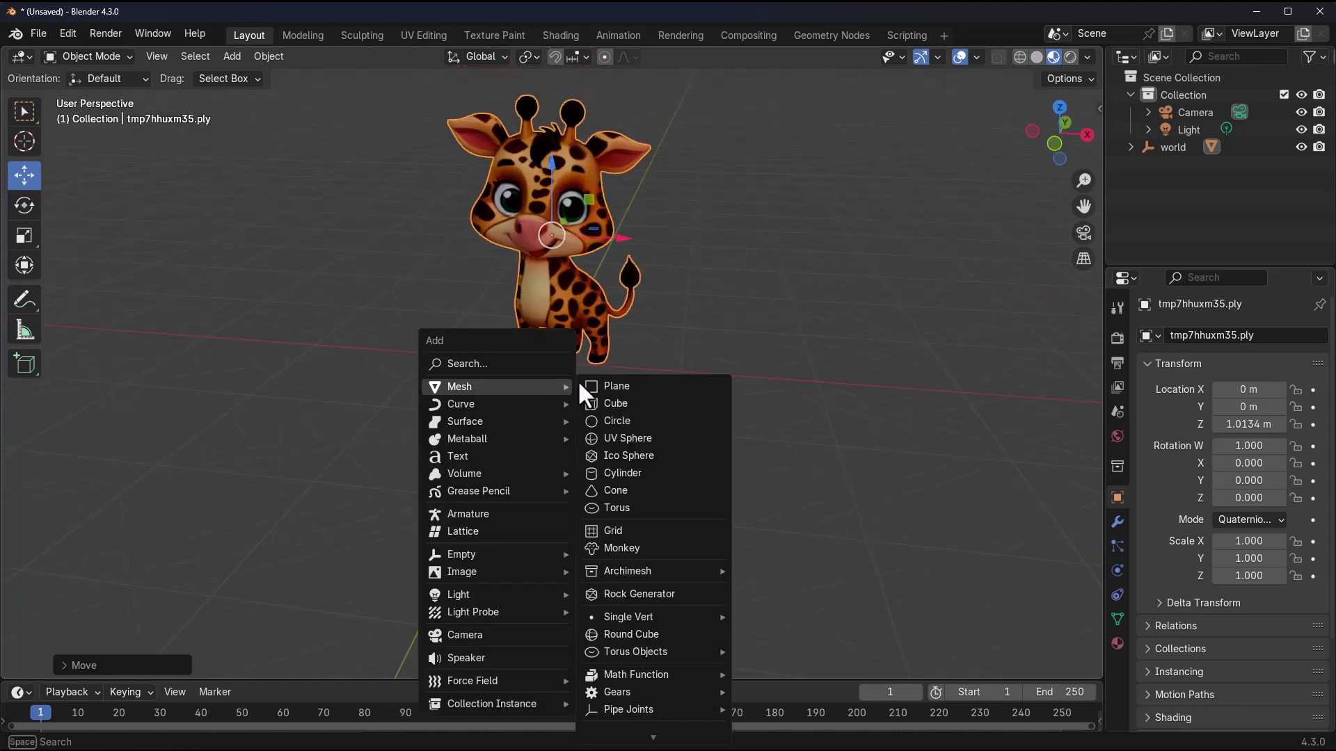
left_click(615, 382)
scroll(616, 378, "down", 1)
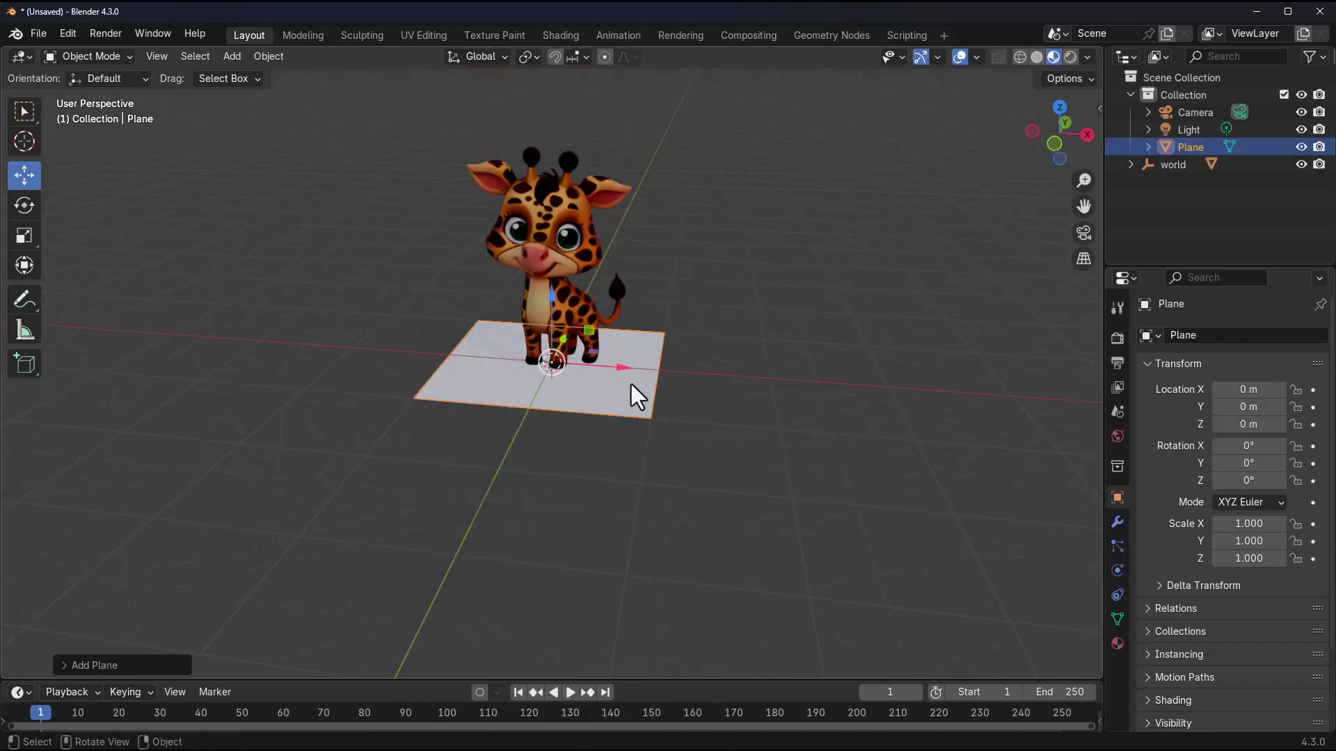
key("s")
key("Return")
middle_click_drag(390, 390, 387, 537)
left_click(660, 416)
middle_click_drag(659, 416, 590, 441)
scroll(590, 441, "up", 3)
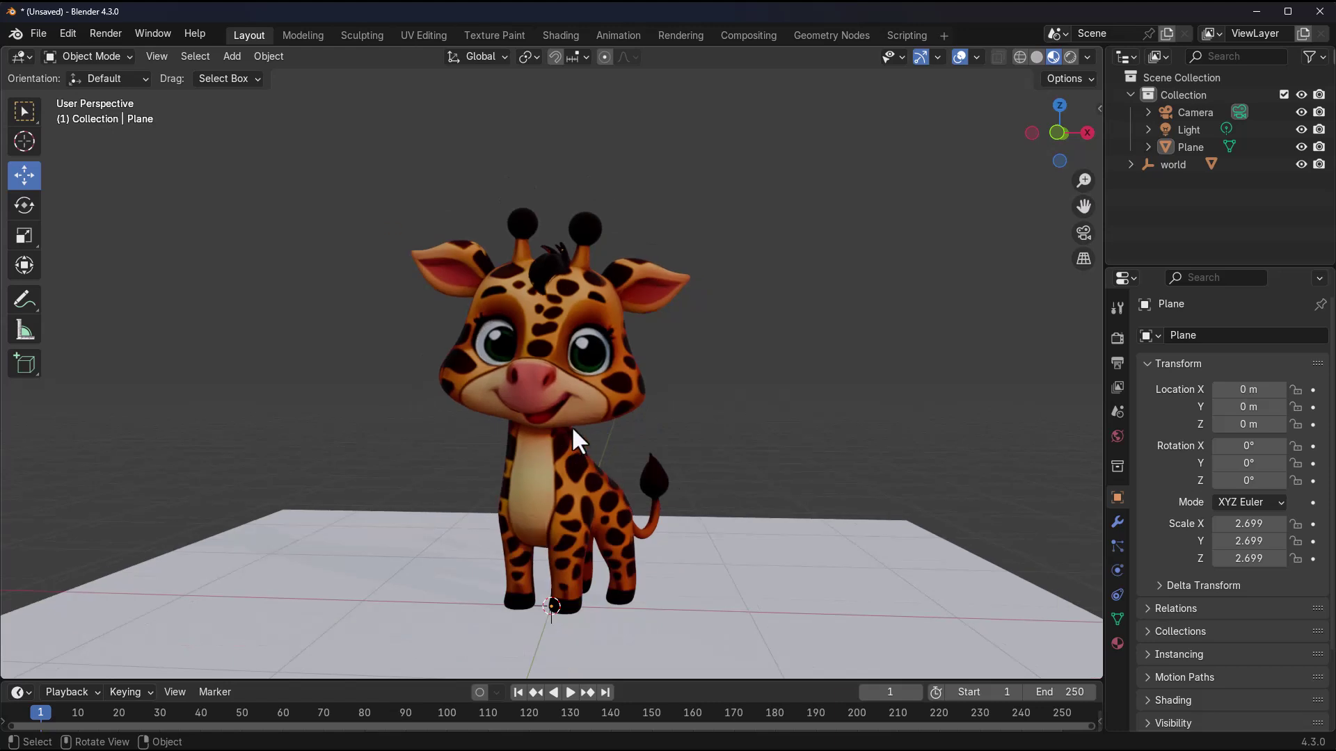
Show the wireframe overlay on the giraffe and inspect the mesh topology closely around its face
left_click(518, 332)
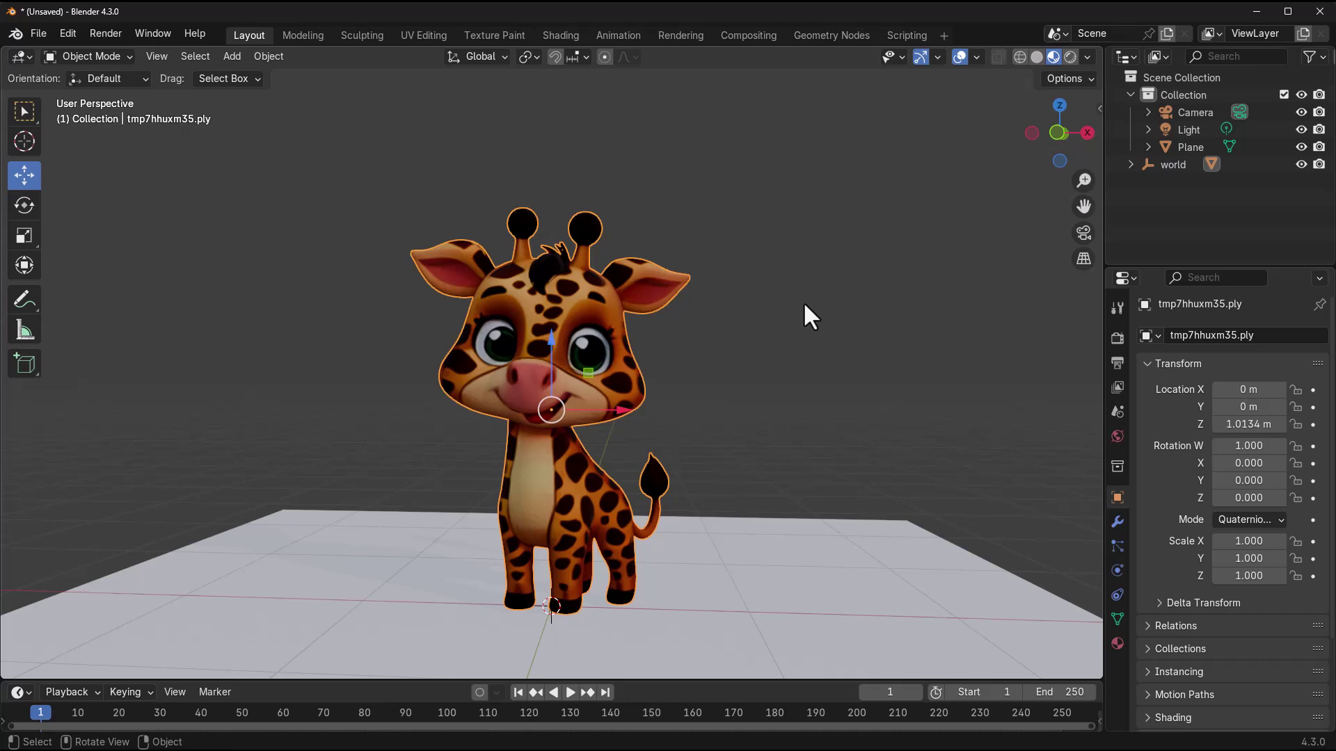
left_click(606, 353)
left_click(976, 57)
left_click(869, 366)
left_click(821, 369)
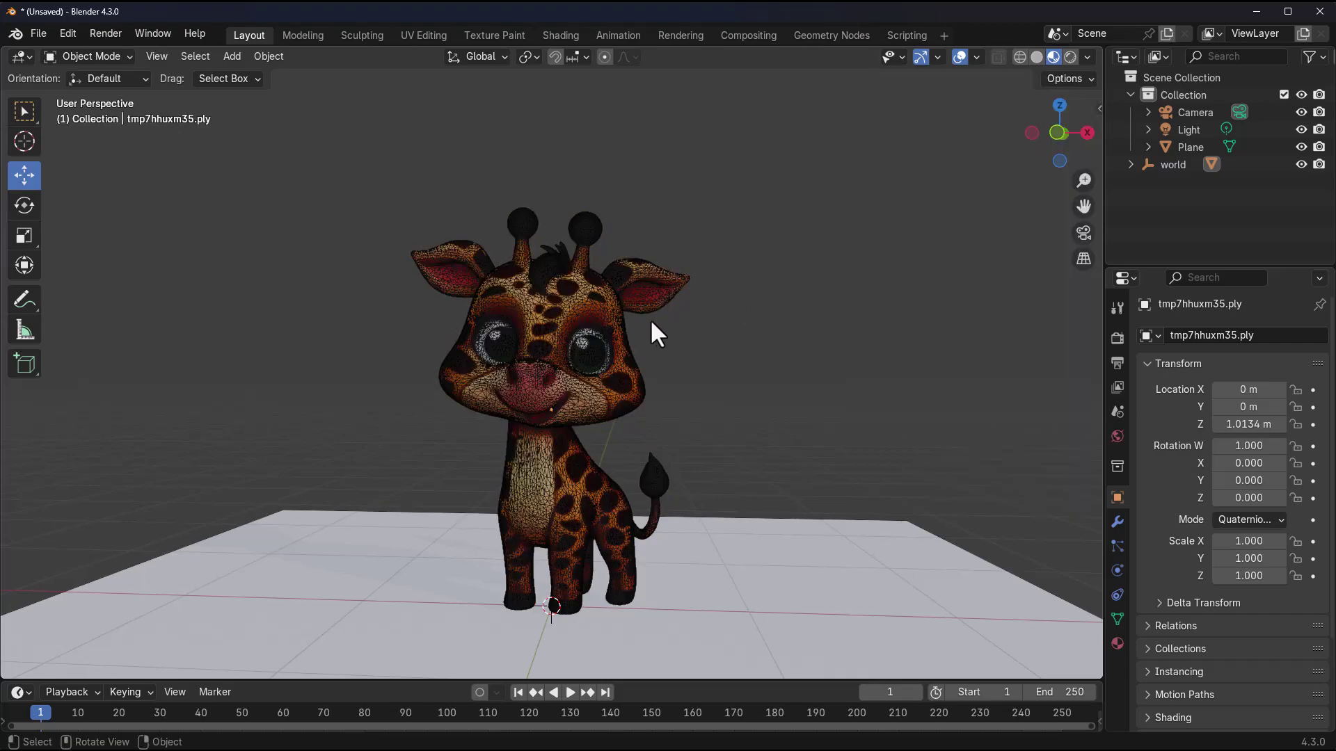
scroll(655, 321, "up", 8)
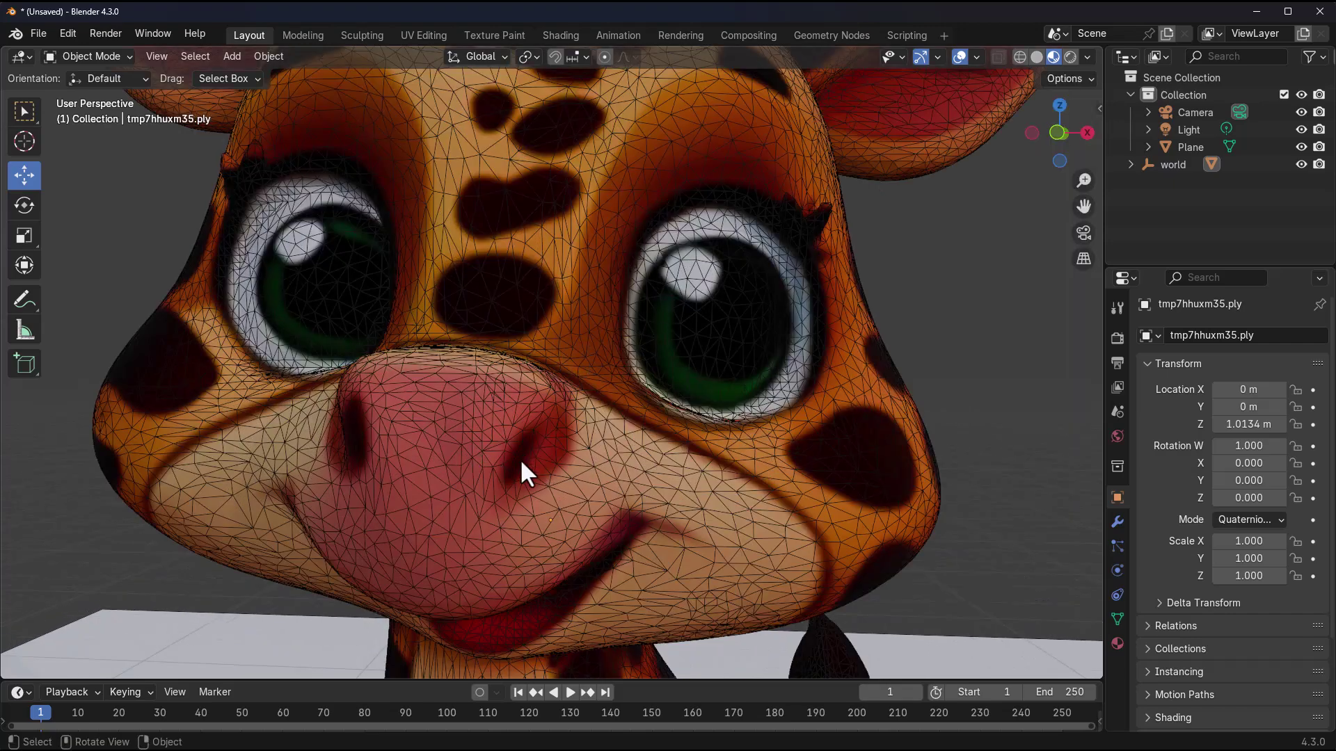
scroll(520, 457, "down", 10)
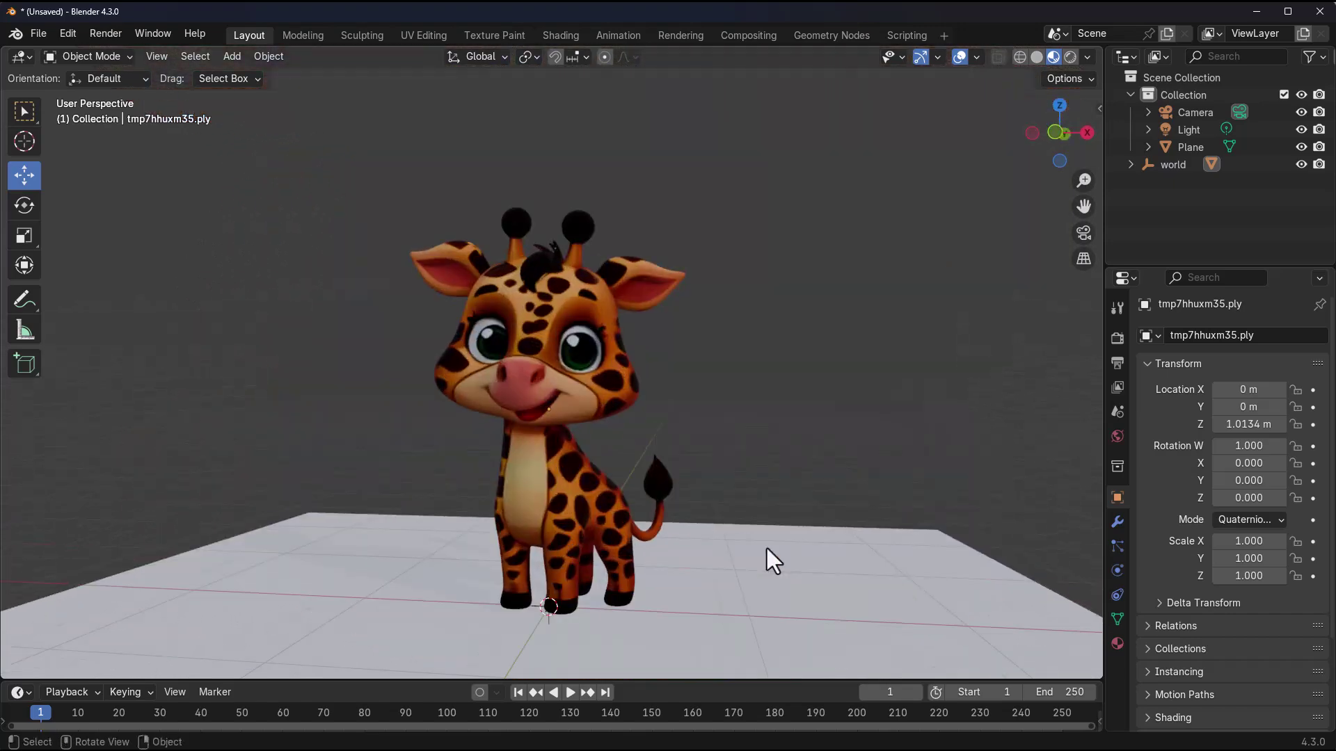
Bring up the file formats available for exporting the giraffe
middle_click_drag(767, 549, 816, 551)
left_click(37, 33)
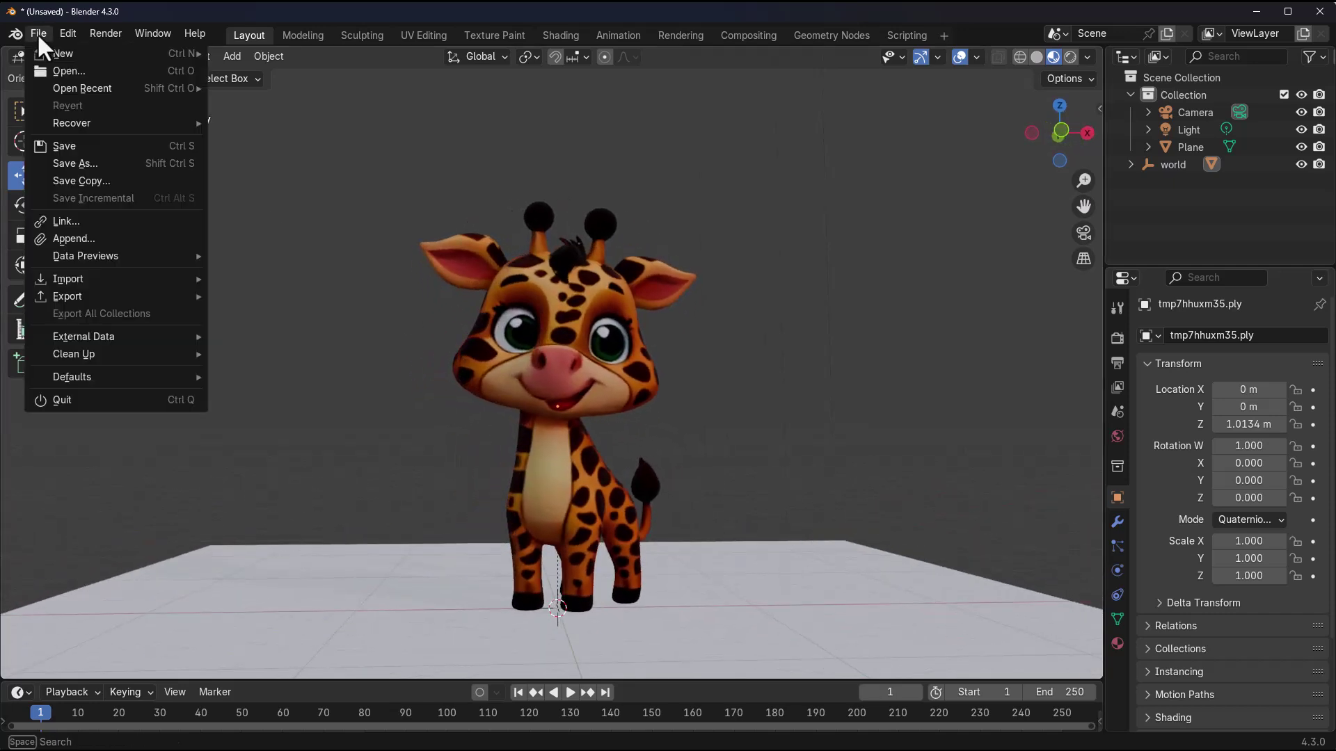
mouse_move(111, 296)
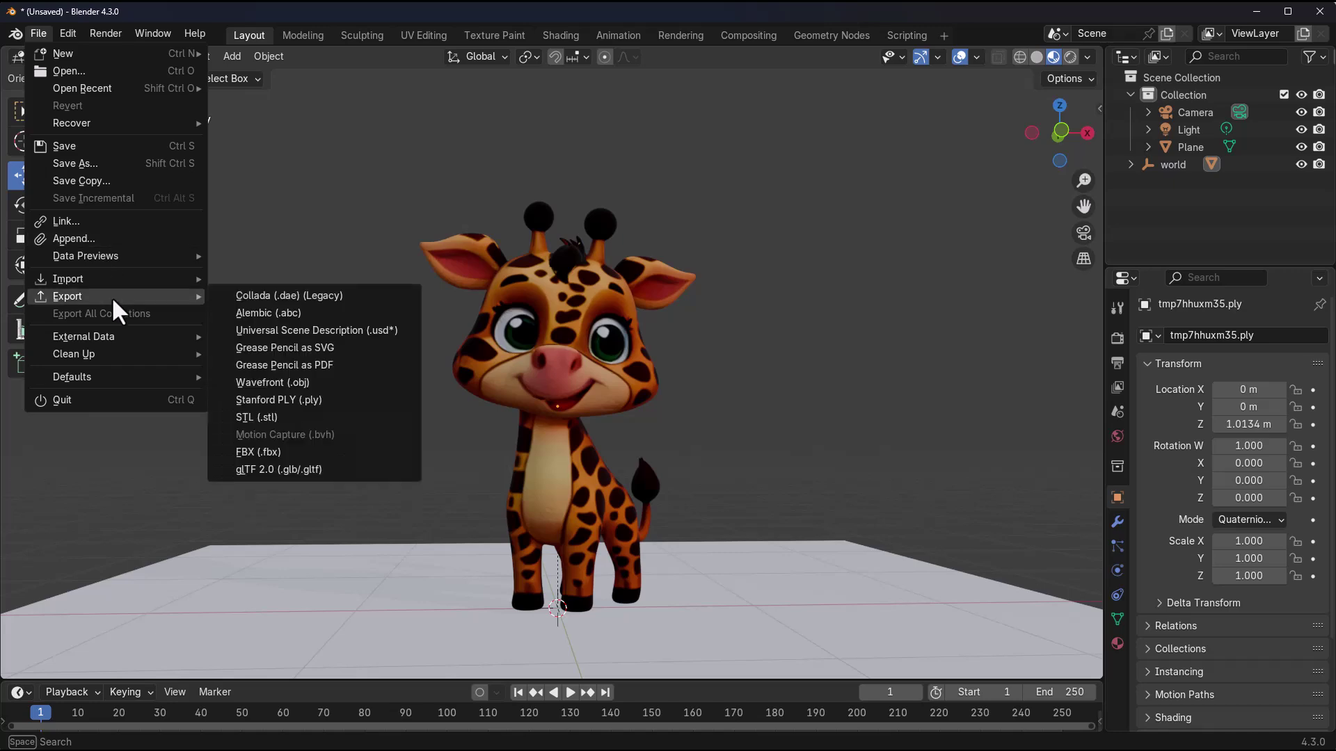
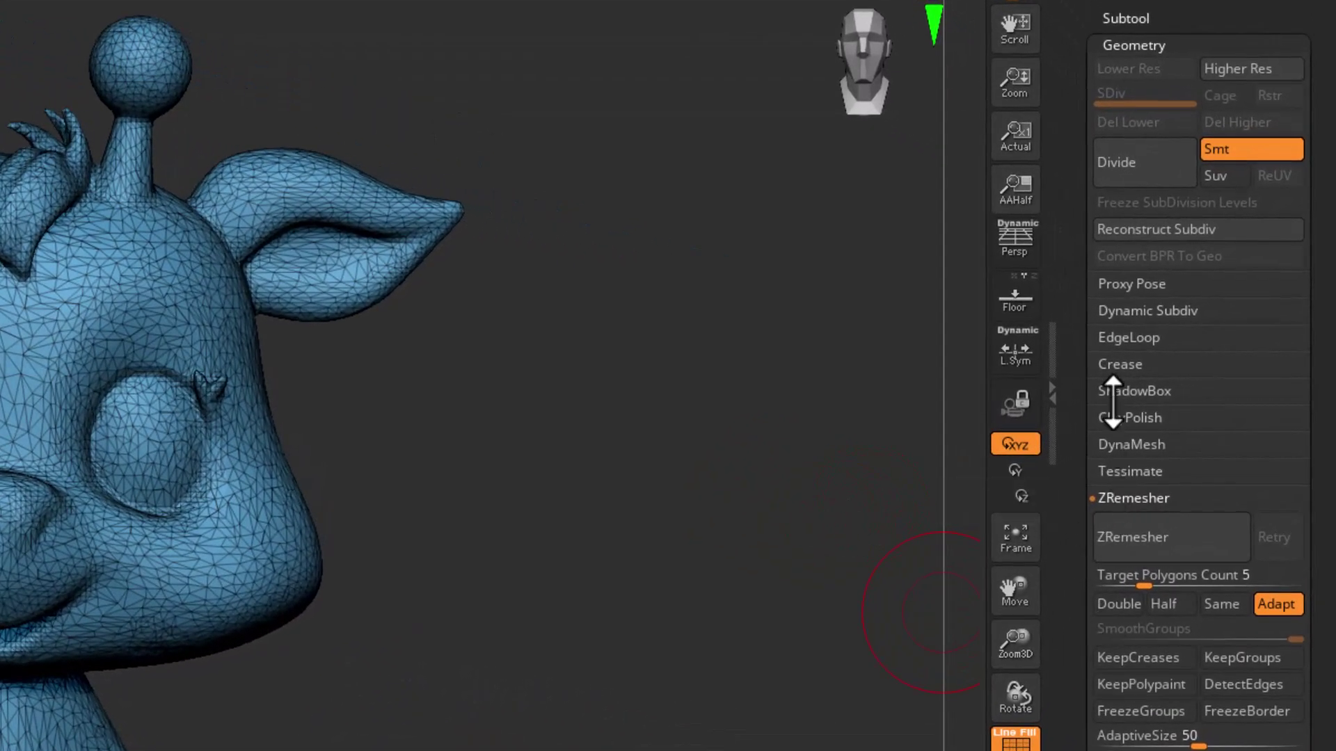
In ZBrush, weld the points of the giraffe mesh using WeldPoints from the Modify Topology settings
scroll(1161, 696, "down", 5)
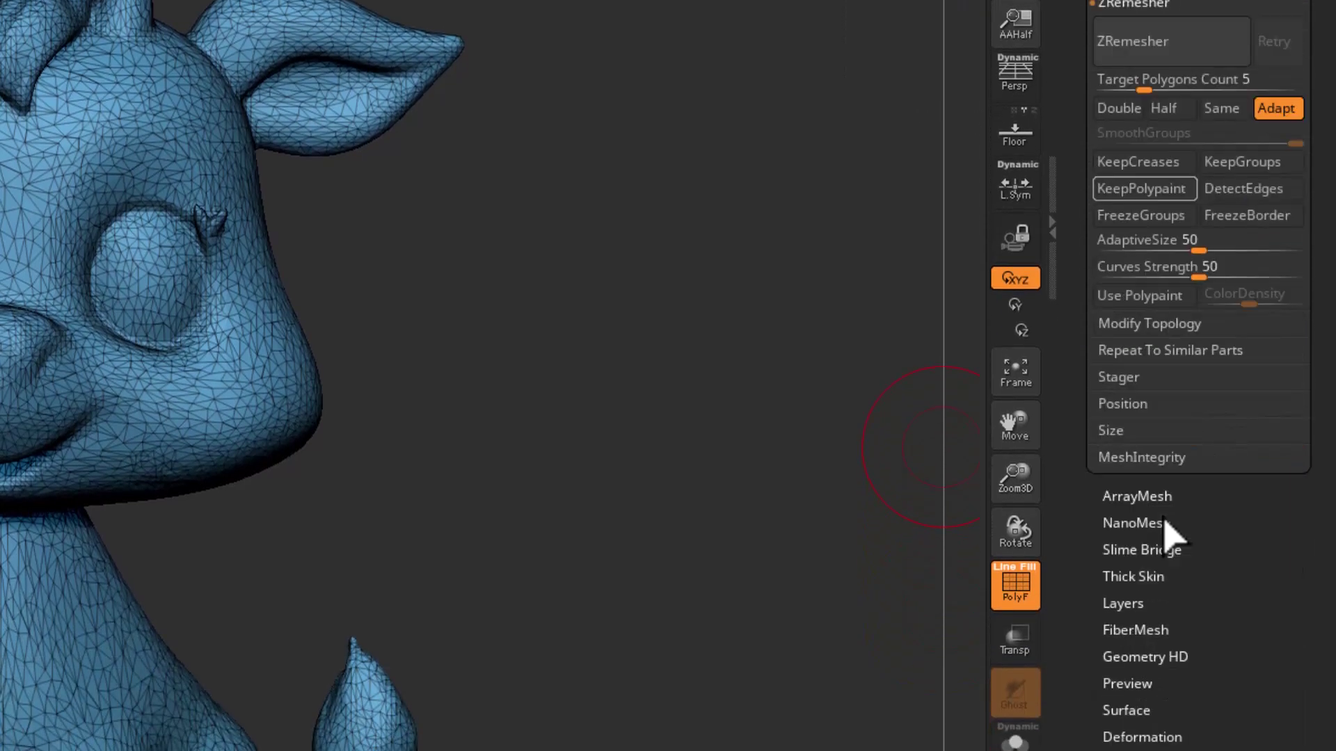
left_click(1155, 323)
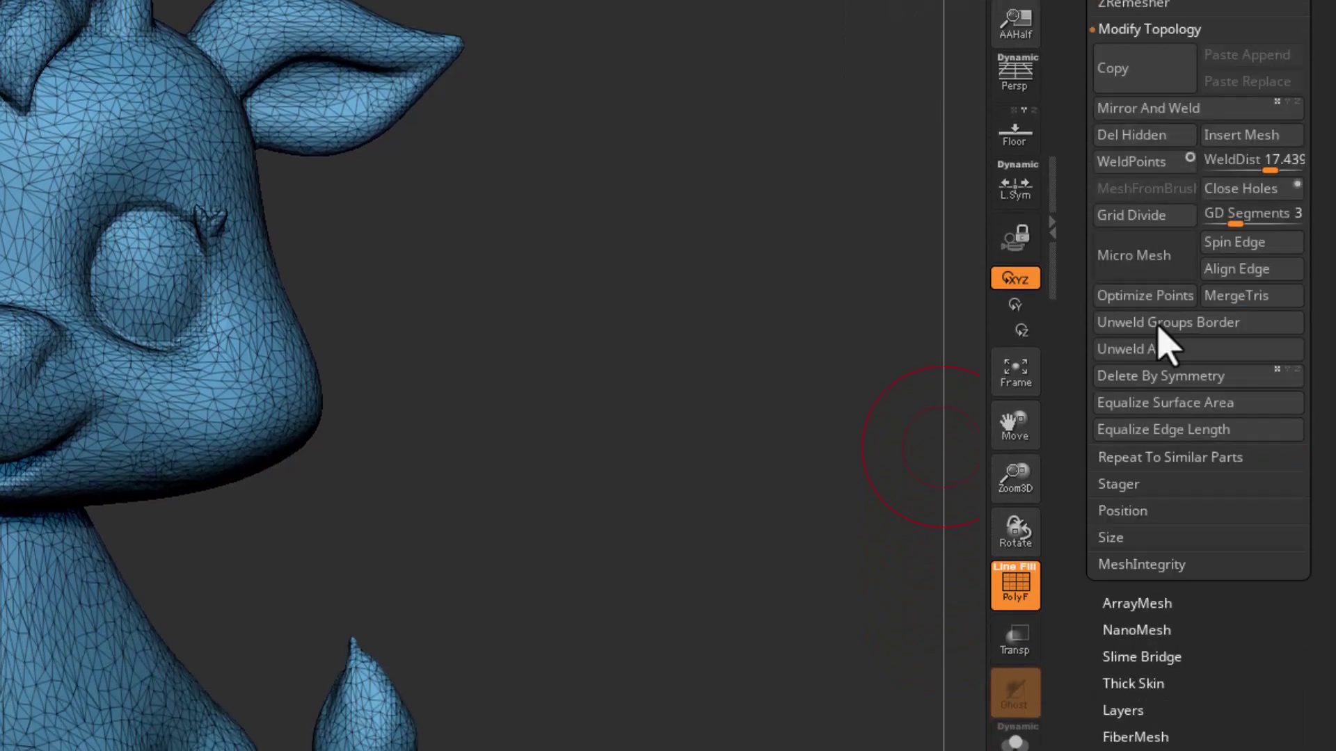
left_click(1137, 171)
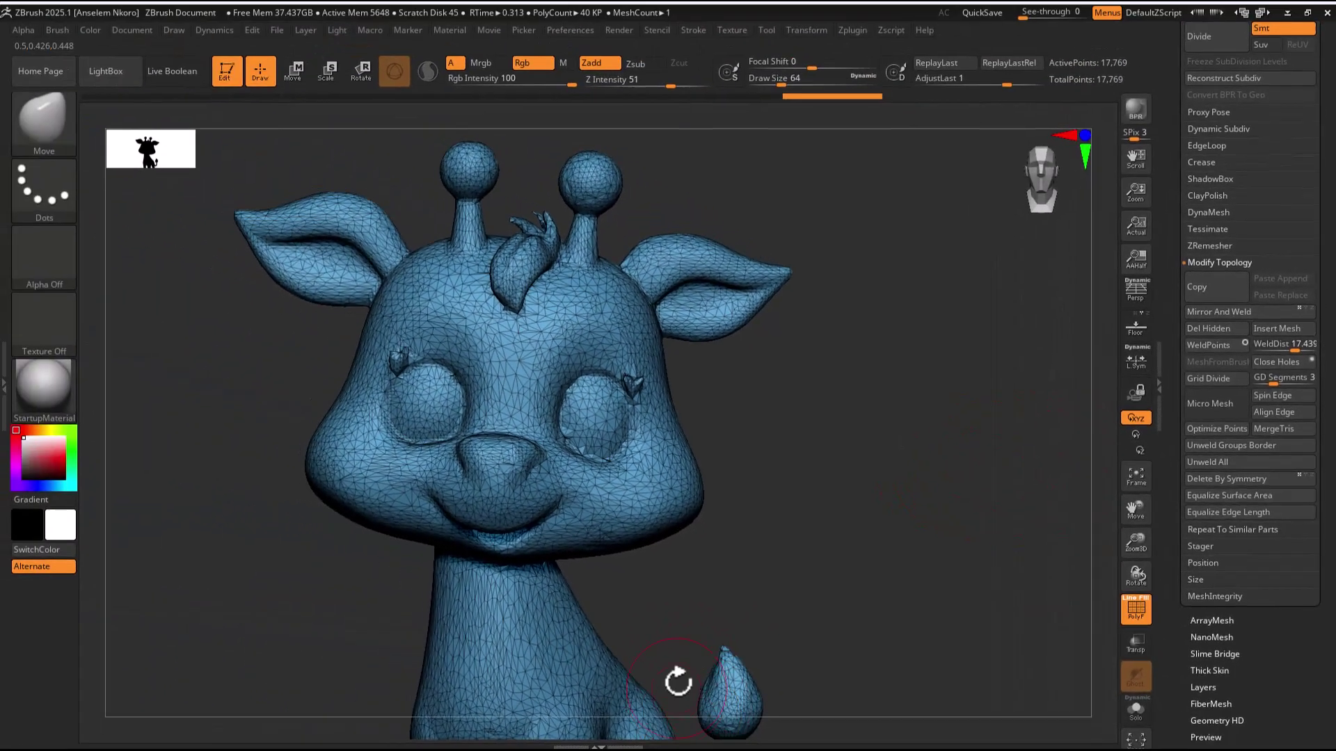
Examine the giraffe's polygons around the eyes, nose and mouth from the front and side
mouse_move(745, 720)
left_mouse_down("alt")
mouse_move(695, 596)
mouse_move(844, 596)
left_mouse_up("alt")
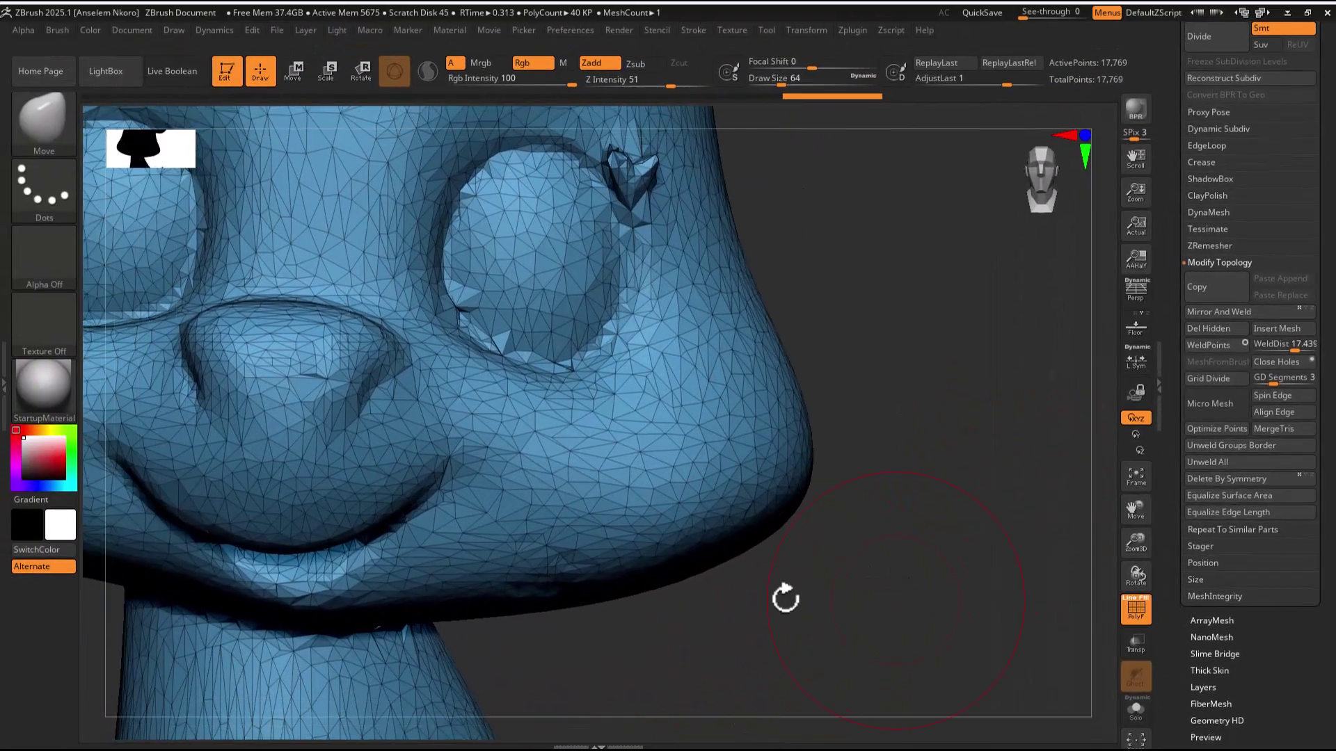
left_click_drag(1035, 514, 631, 195)
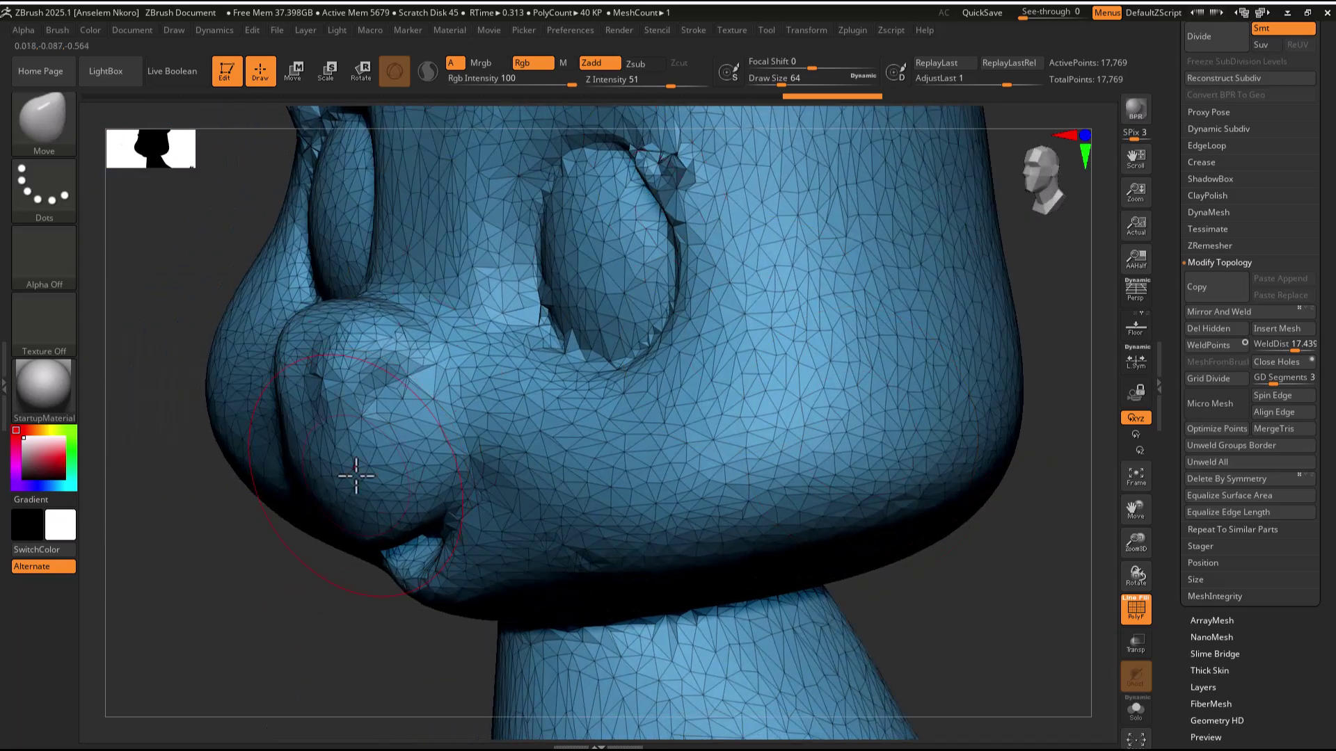
mouse_move(292, 554)
left_mouse_down()
mouse_move(209, 566)
mouse_move(373, 533)
left_mouse_up()
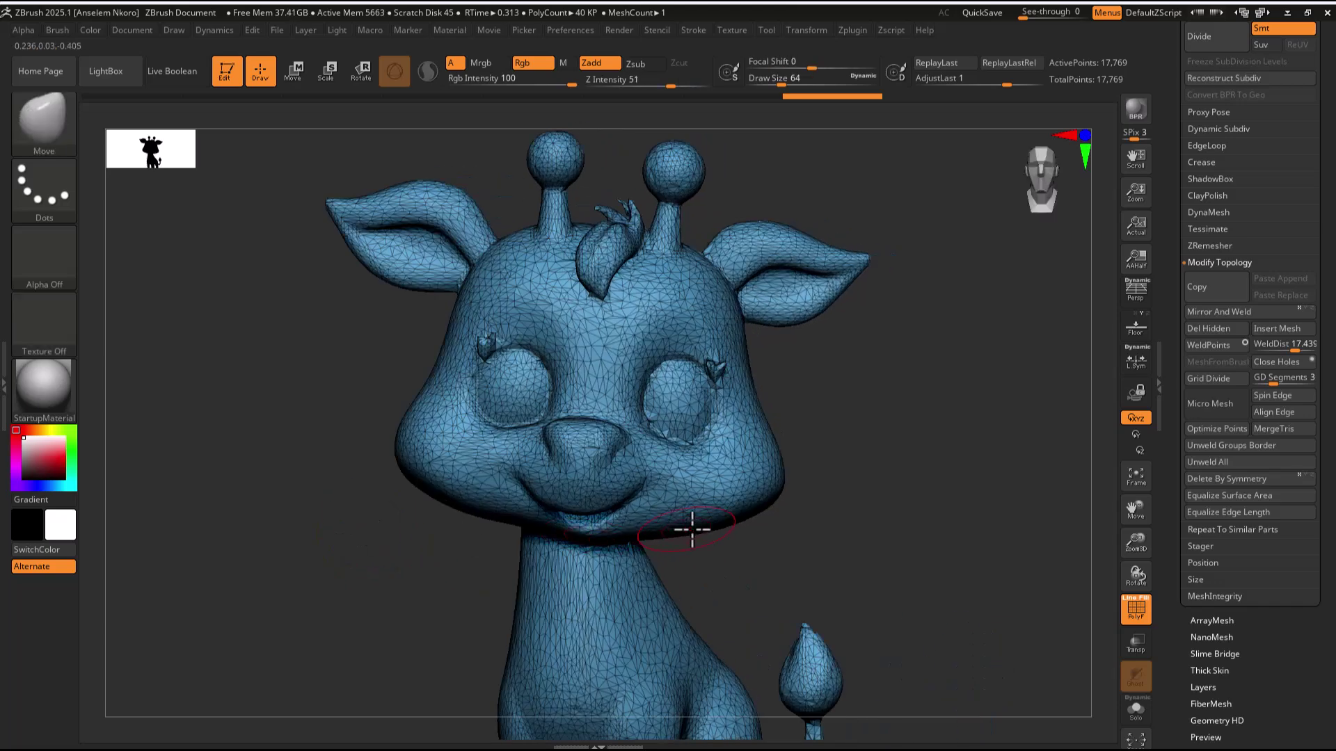
Rebuild the giraffe with its eye spheres as a DynaMesh at resolution 1024
scroll(1159, 360, "up", 3)
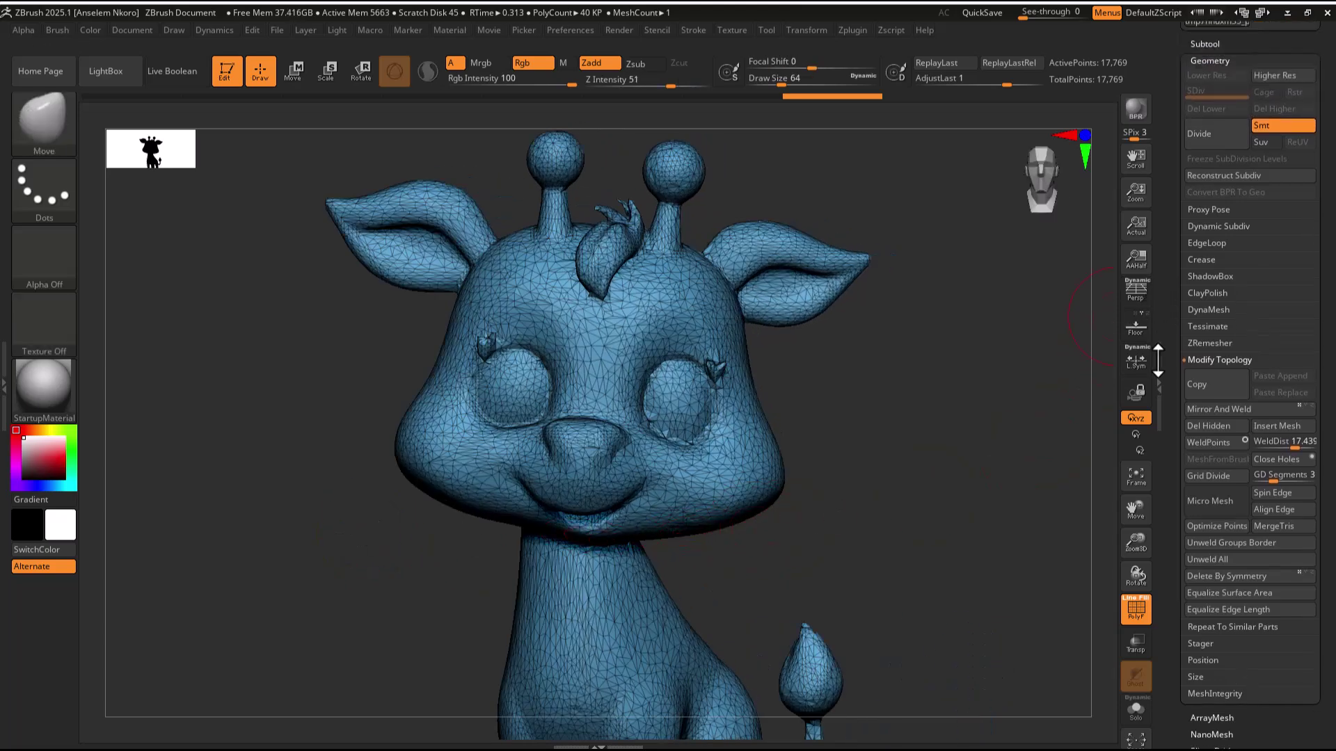
left_click(1210, 343)
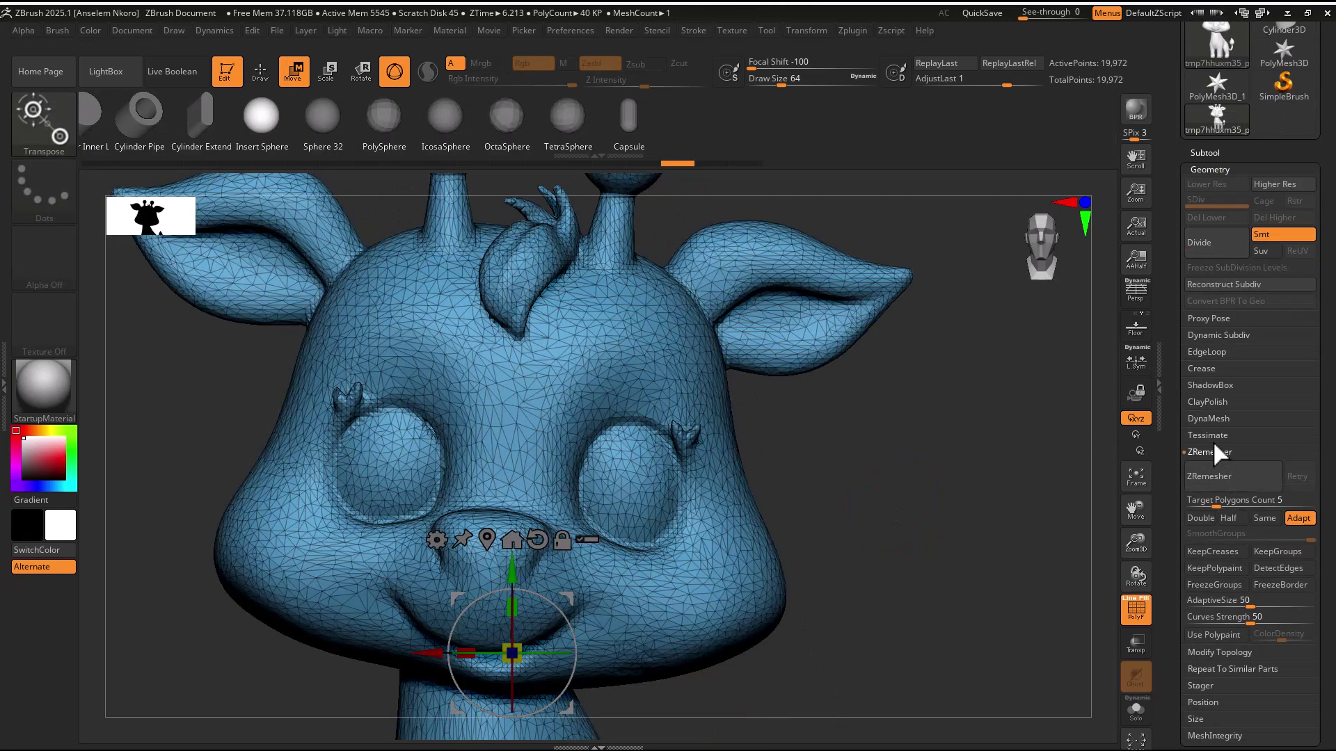
left_click(1198, 443)
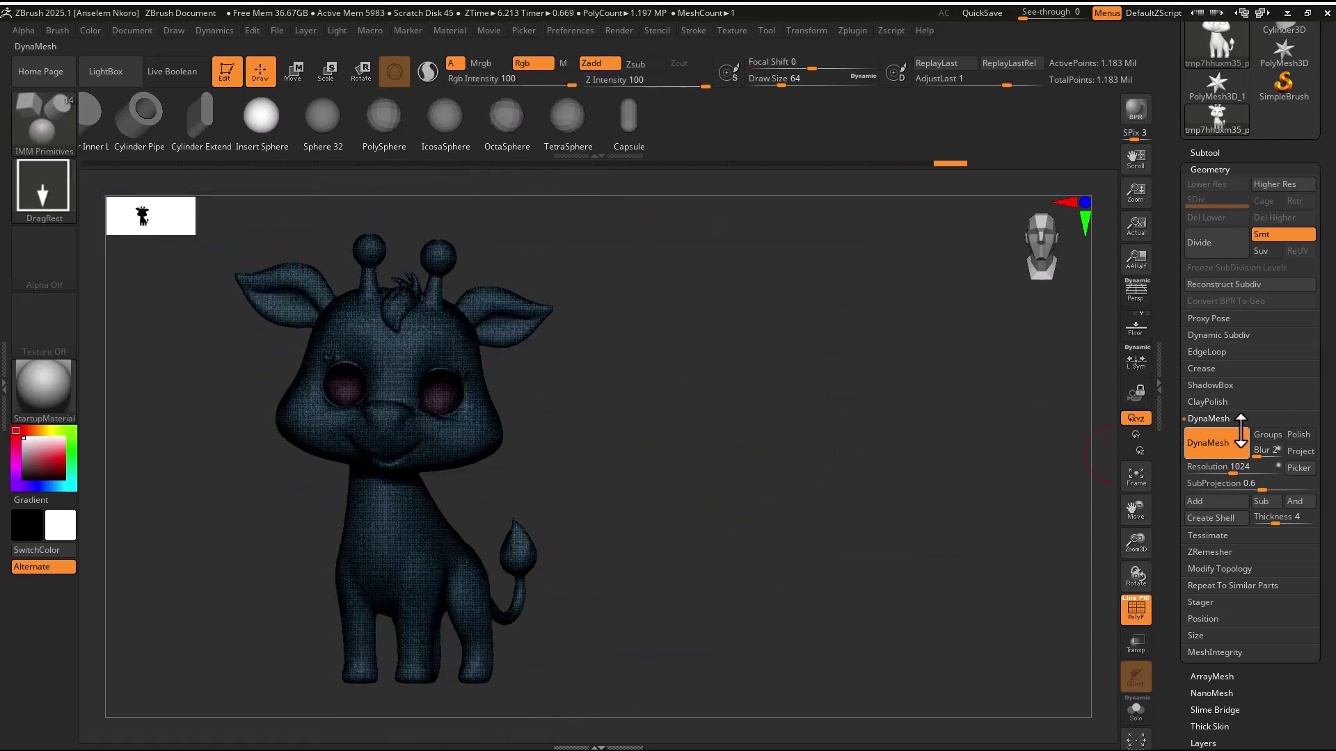
Run ZRemesher on the giraffe with a target polygon count of 5 and Adapt enabled, and choose the Move brush
left_click(1209, 552)
left_click(1212, 474)
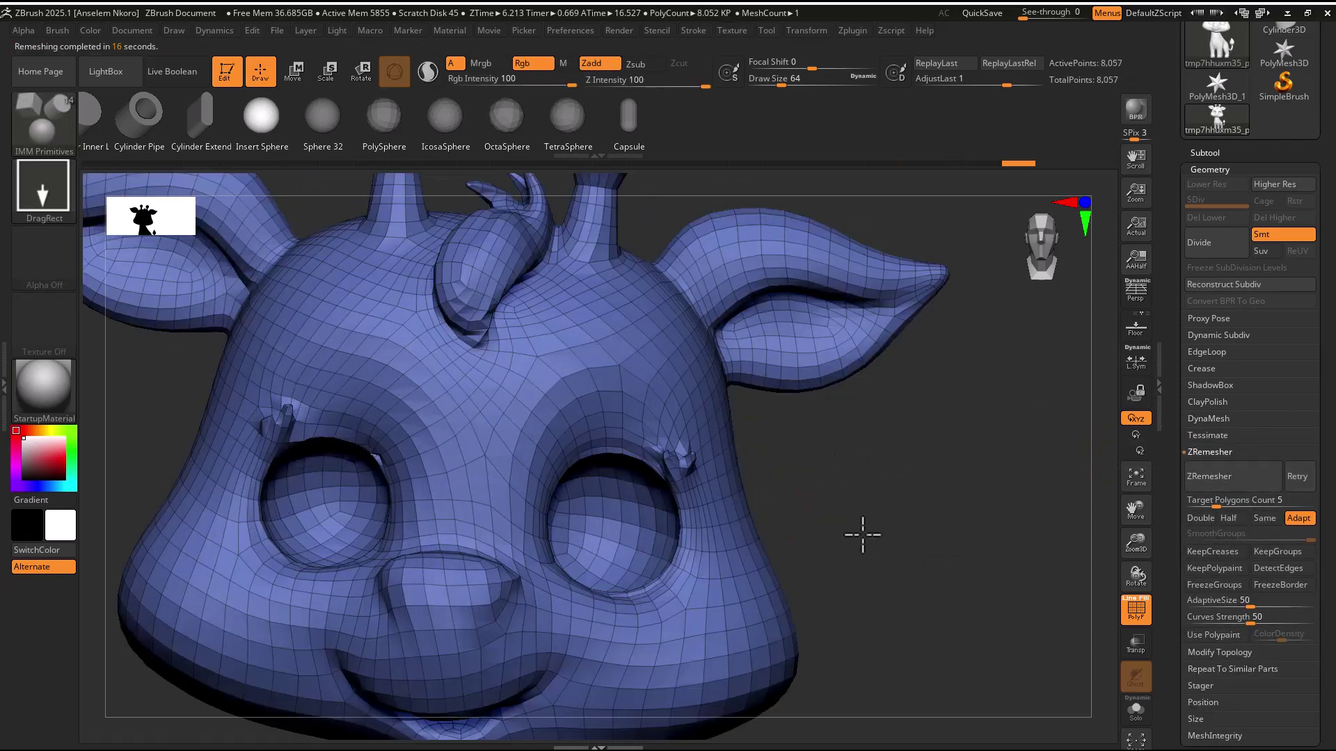
key("b")
key("m")
key("v")
mouse_move(557, 546)
left_mouse_down()
mouse_move(423, 552)
mouse_move(278, 585)
left_mouse_up()
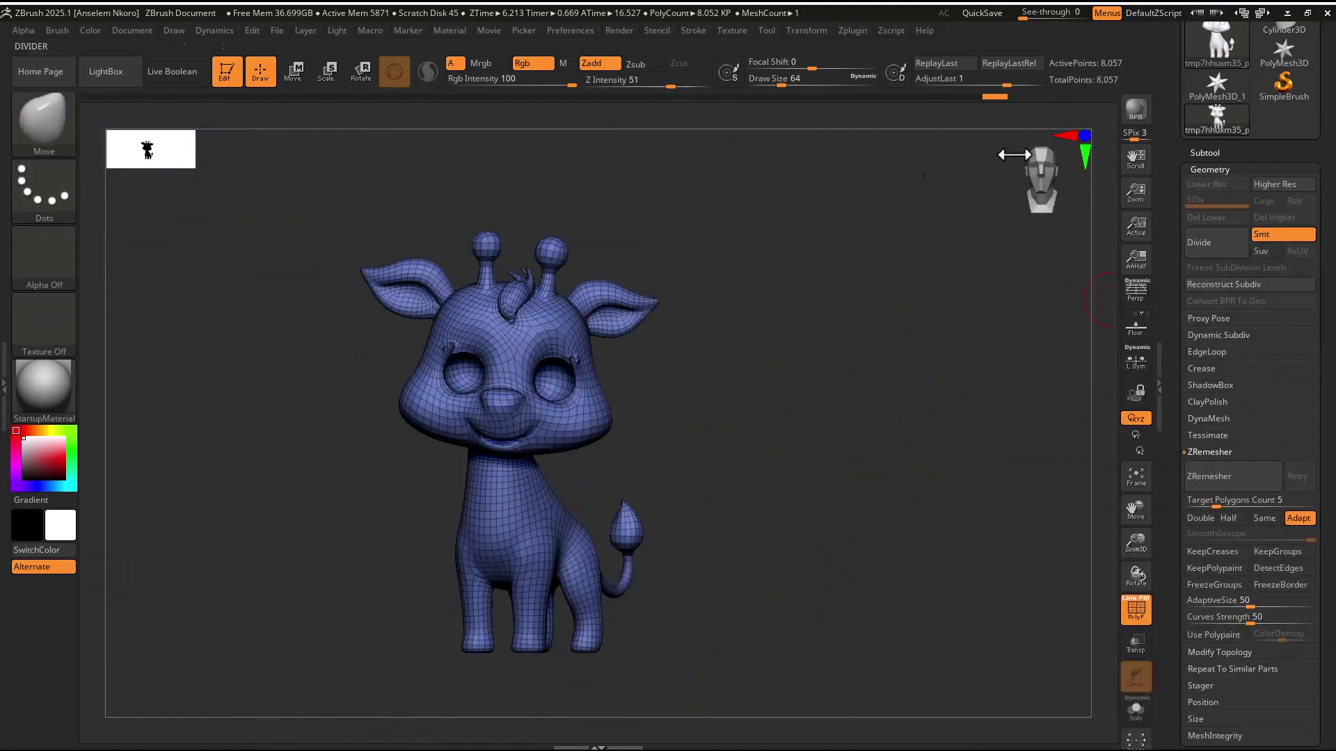
Insert spheres into the giraffe's eye sockets with the IMM Primitives brush
key("b")
key("i")
key("m")
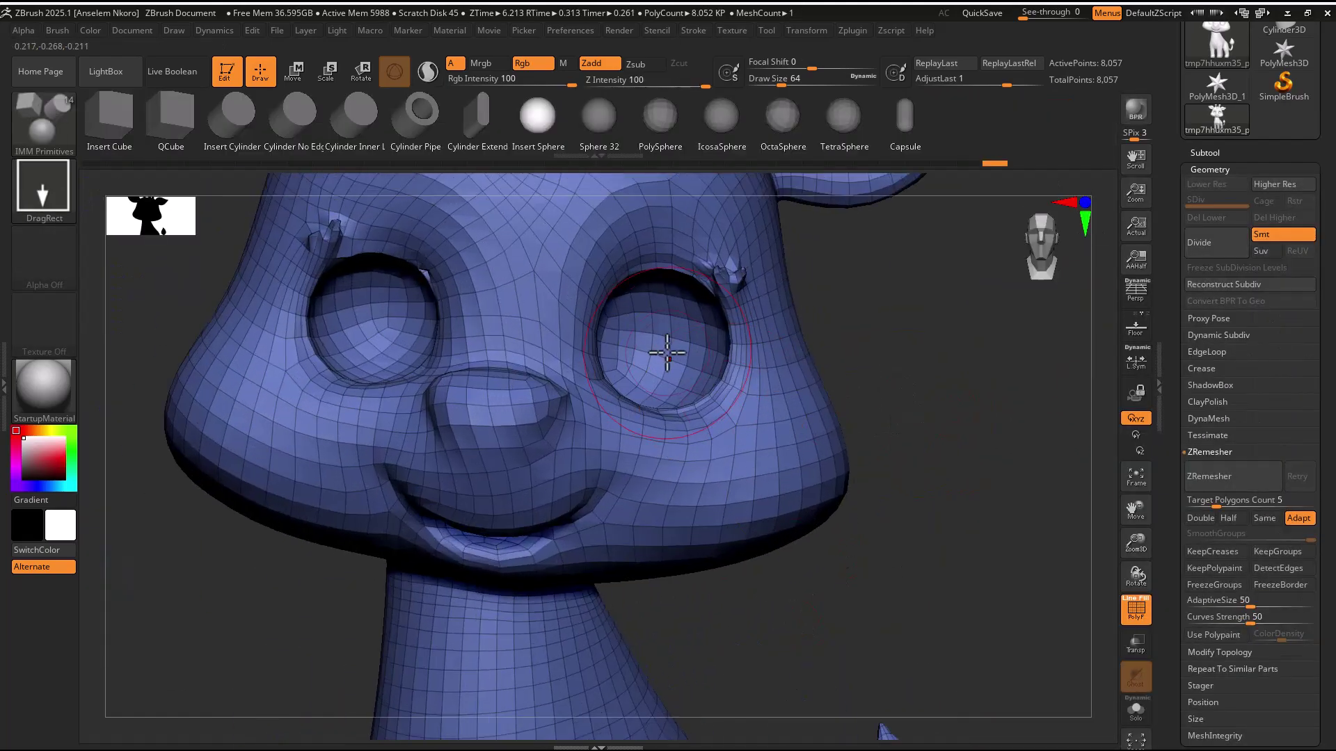
left_click_drag(666, 353, 724, 412)
left_click_drag(400, 333, 374, 205)
key("f")
left_click(895, 546, "ctrl")
left_click_drag(894, 546, 871, 652)
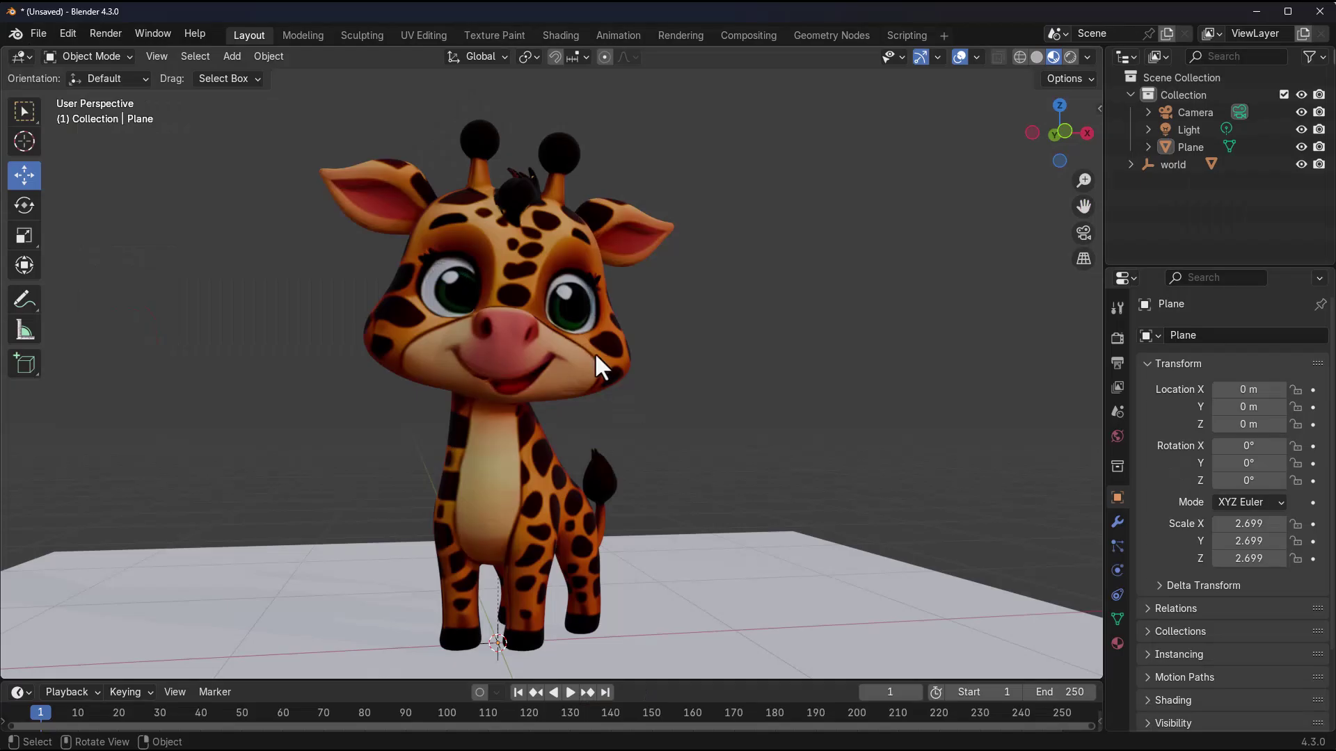
Switch to Blender, select the giraffe mesh and show its object data properties
left_click(595, 352)
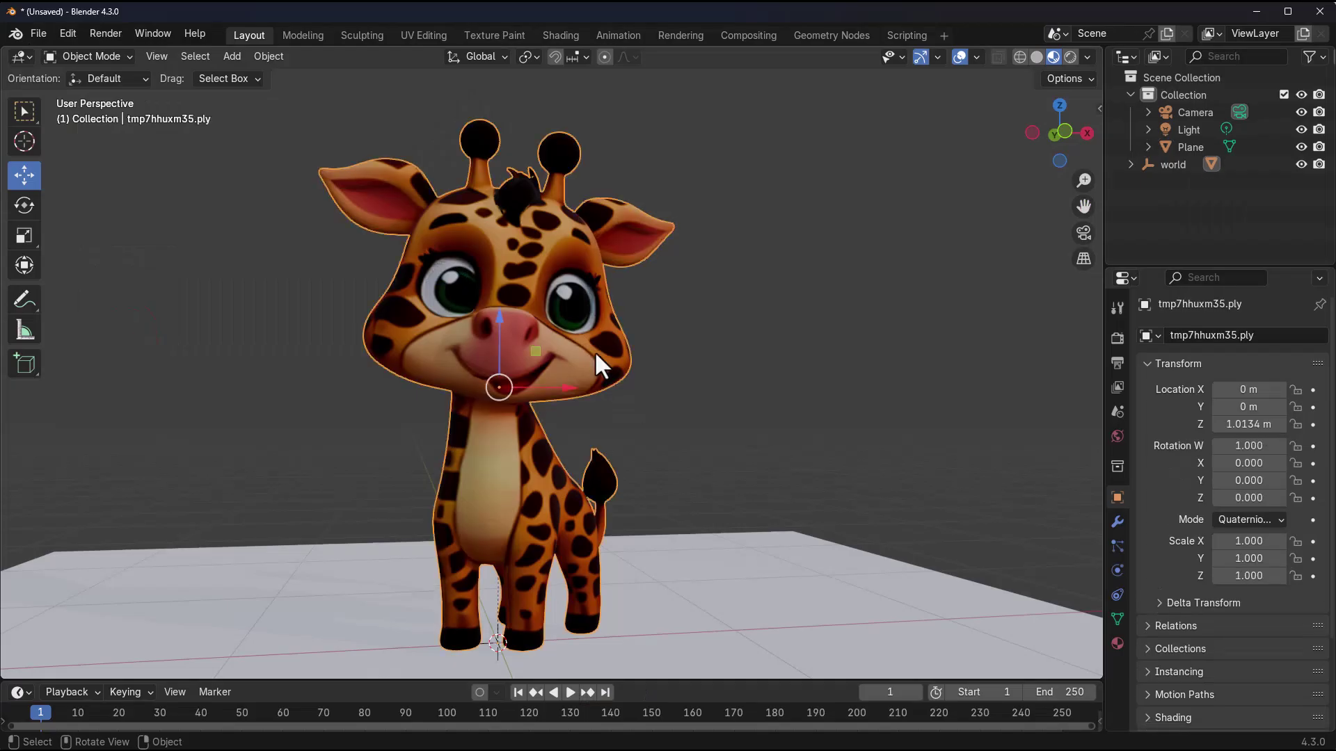
middle_click_drag(753, 478, 782, 508)
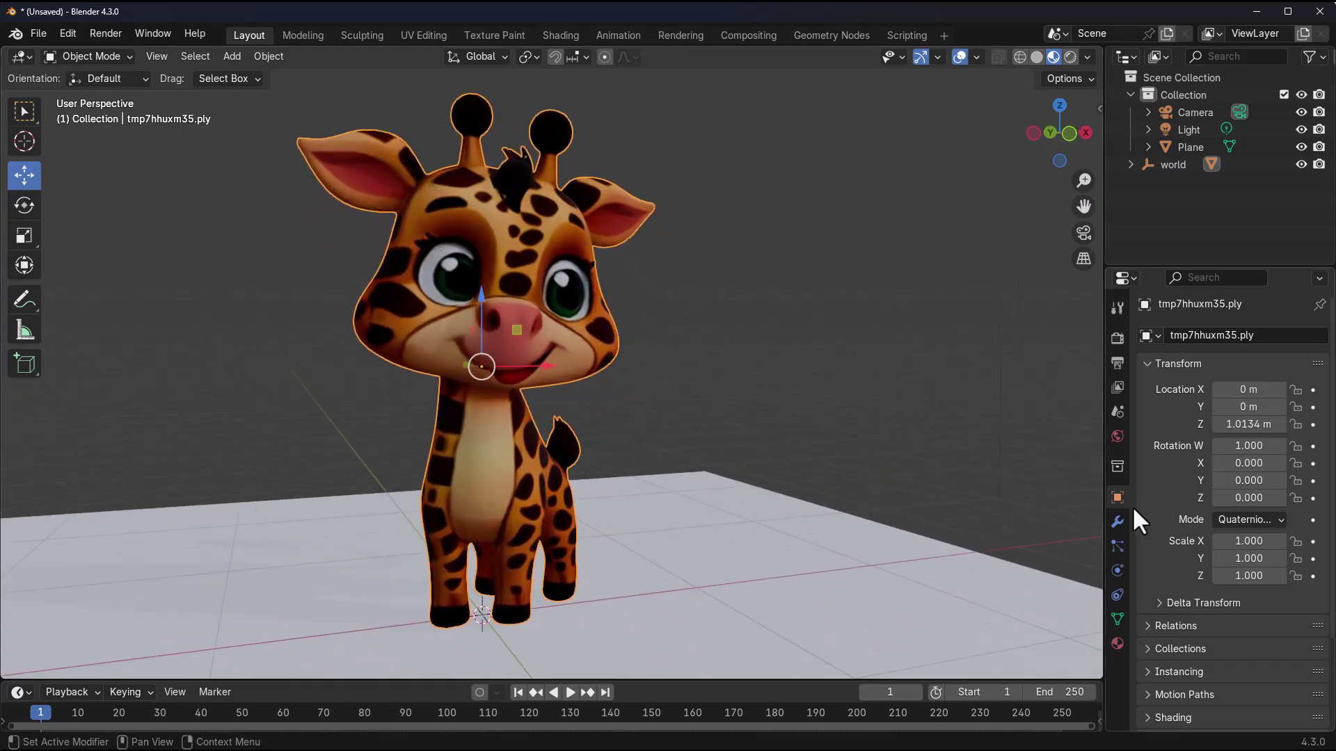
scroll(1123, 521, "down", 5, "ctrl")
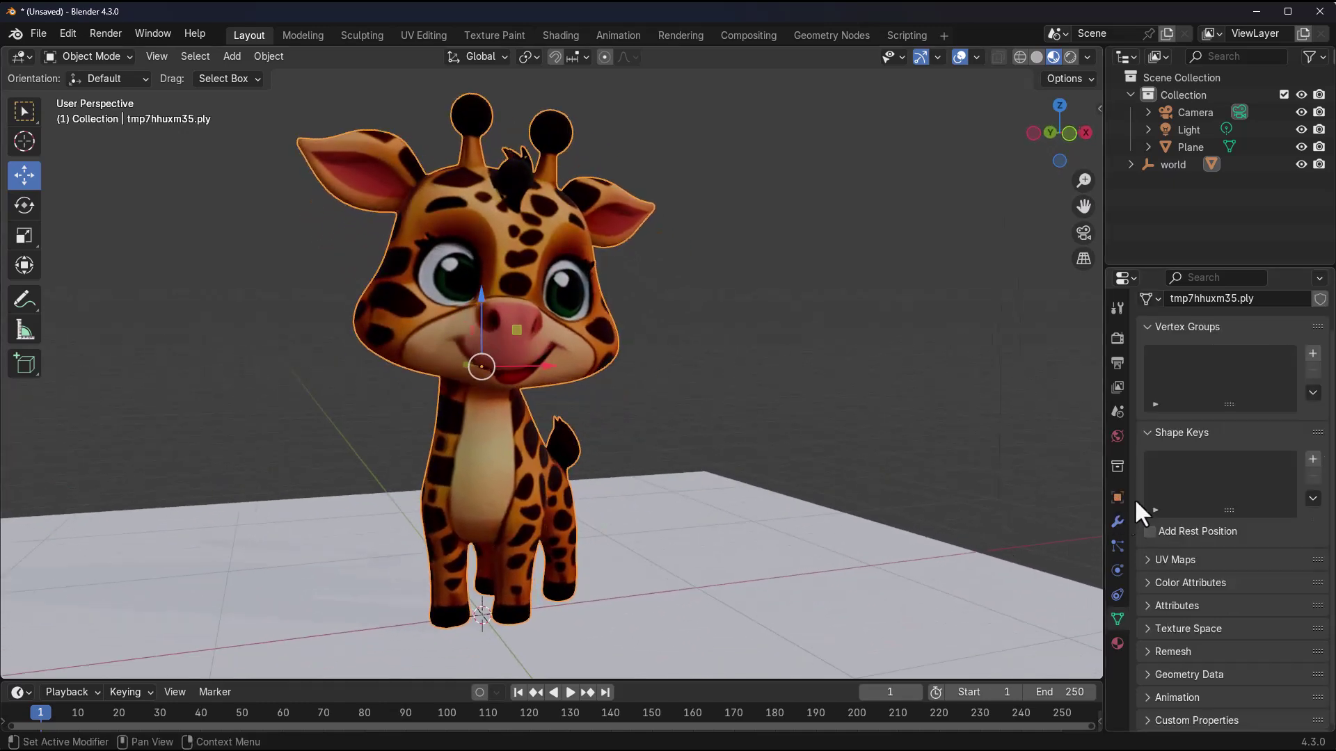
scroll(1124, 482, "up", 5, "ctrl")
left_click(1118, 618)
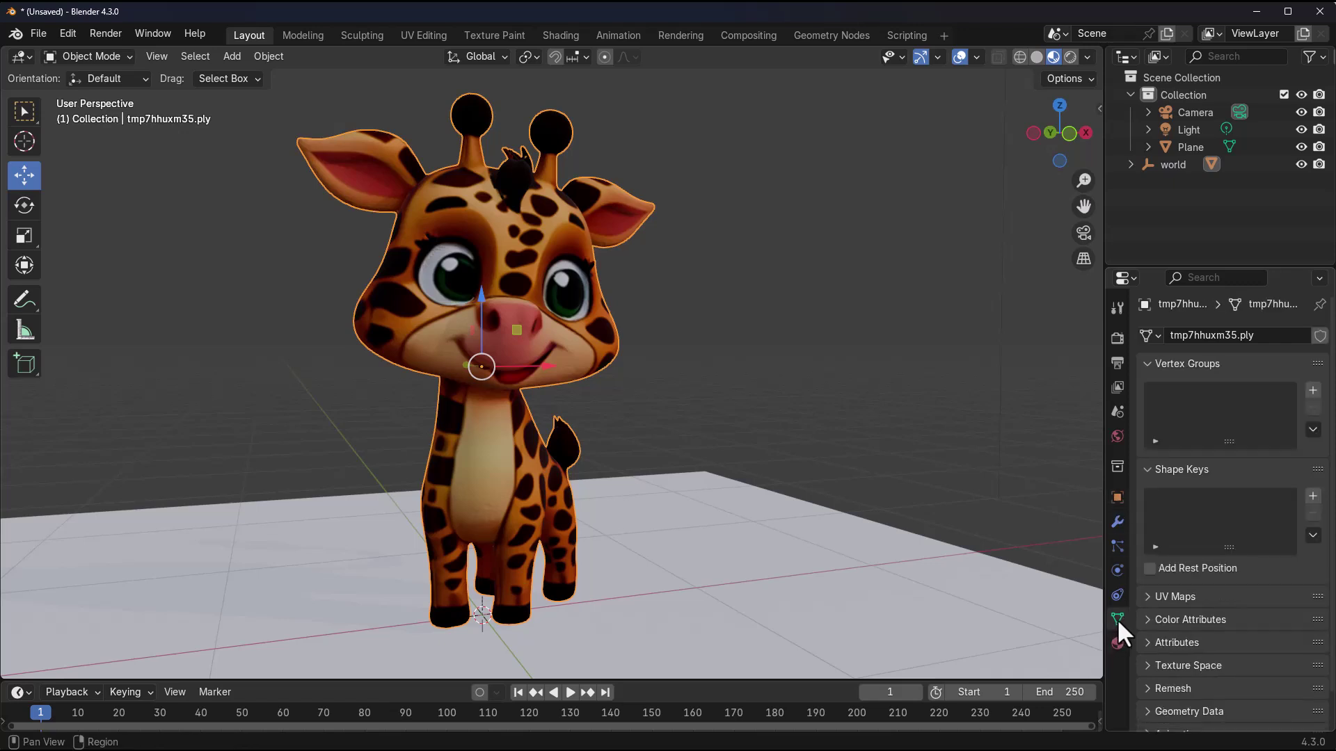
Try to remesh the giraffe in Quad mode with QuadriFlow at 4000 faces using mesh symmetry
left_click(1150, 652)
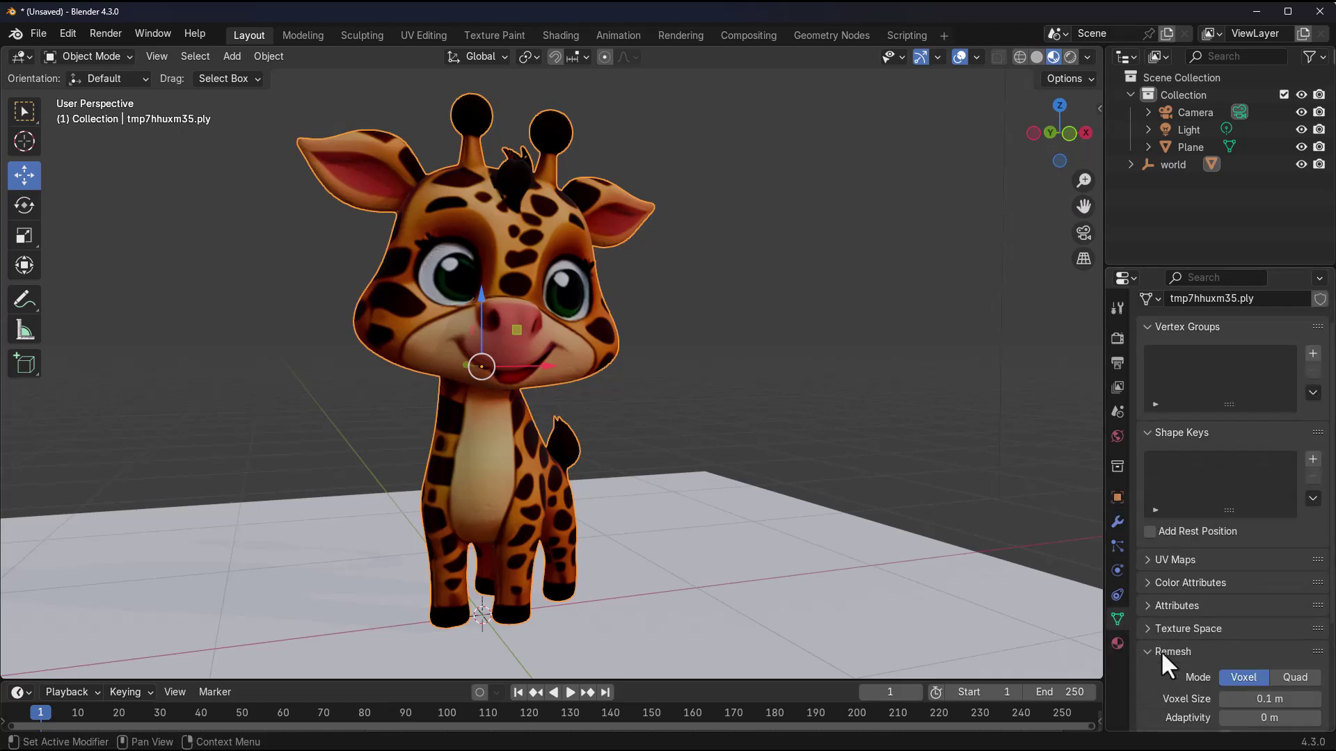
scroll(1167, 618, "down", 5)
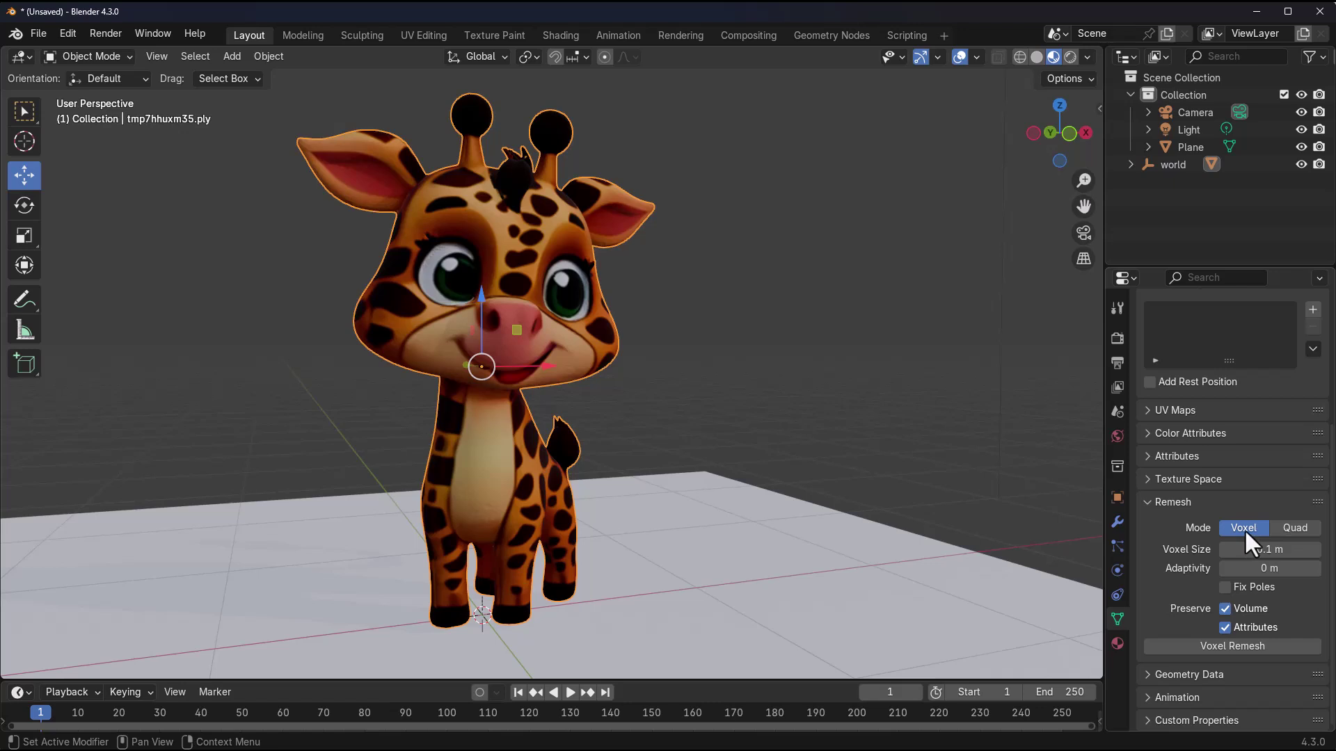
left_click(1293, 526)
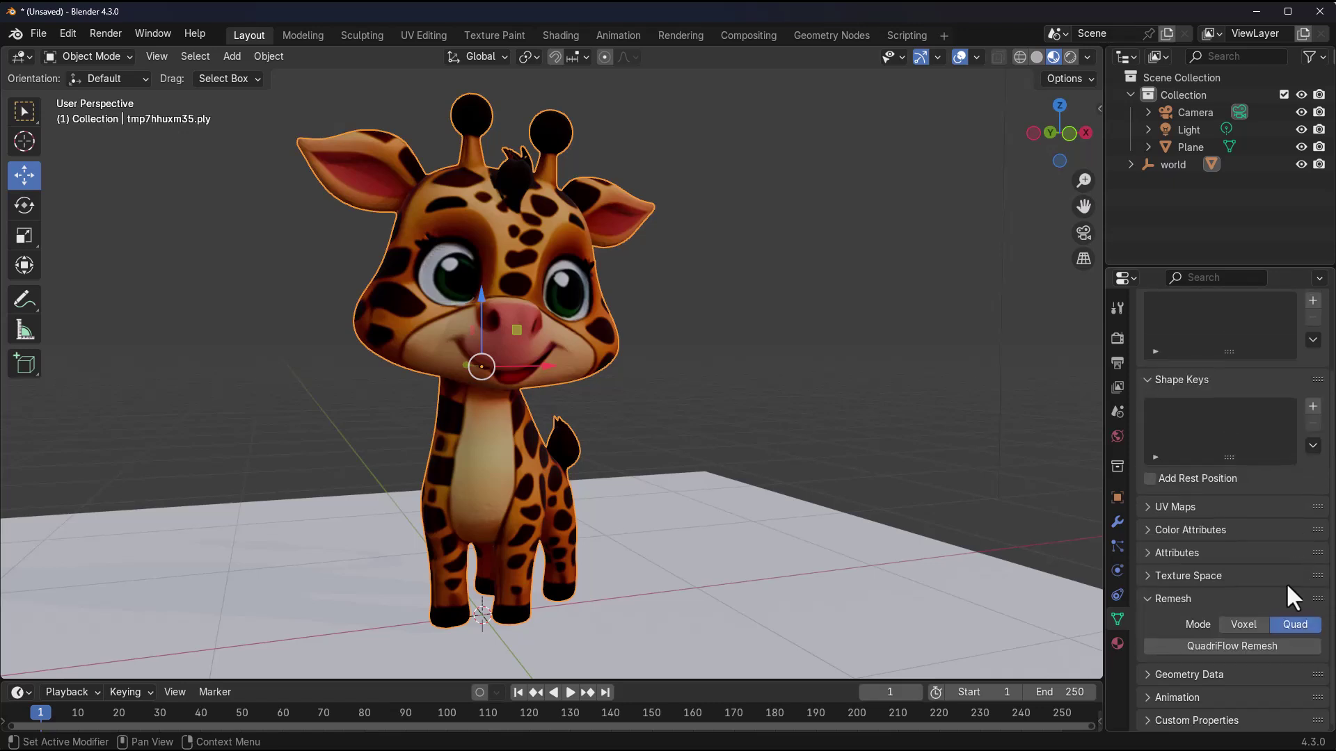
left_click(1212, 644)
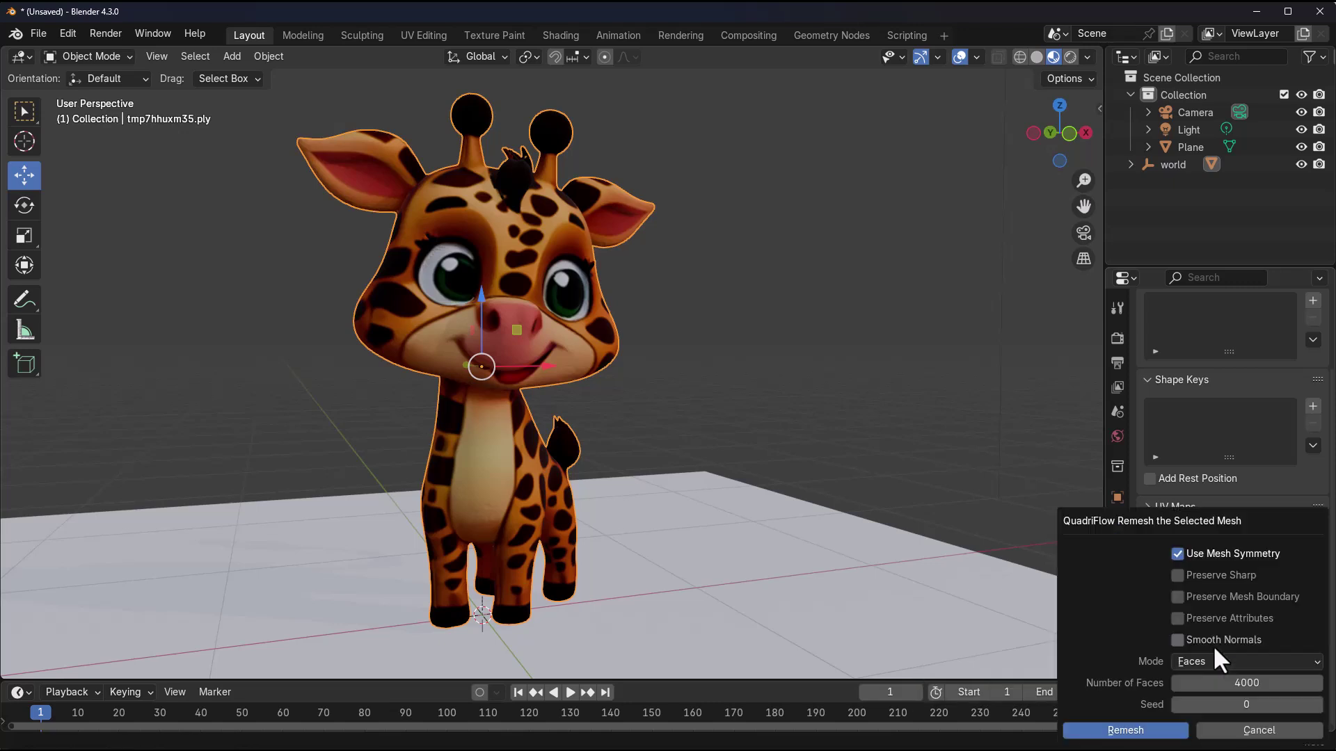
left_click(1127, 731)
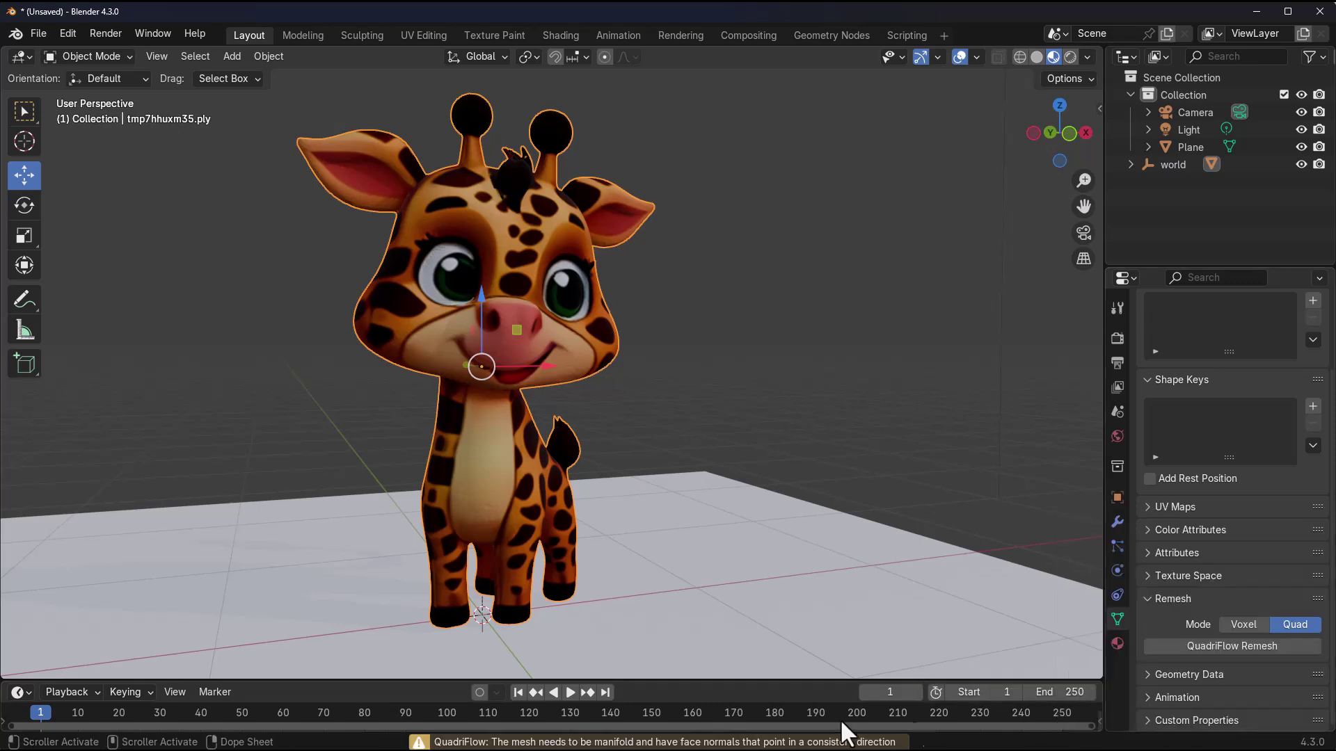
Try a voxel remesh of the giraffe at a 0.1 m voxel size, and undo it
left_click(1243, 624)
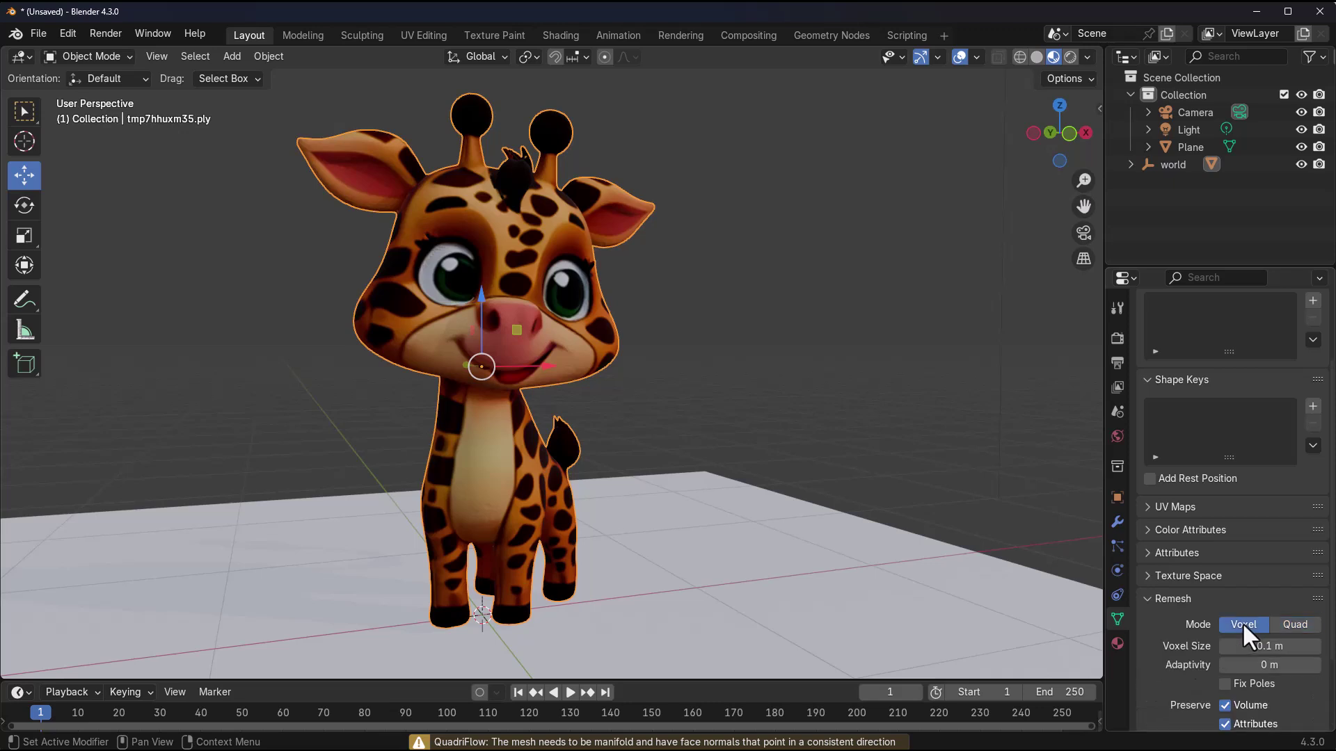
scroll(1196, 612, "down", 3)
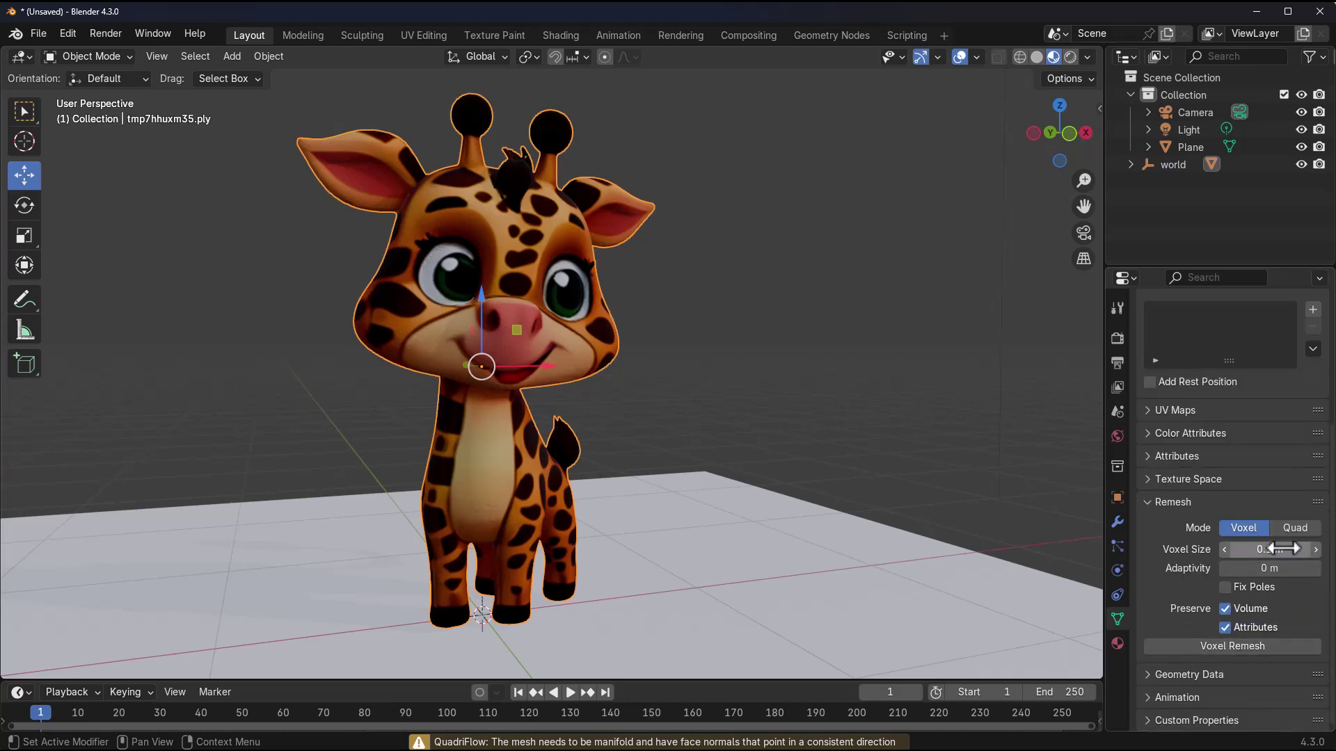
left_click(1233, 646)
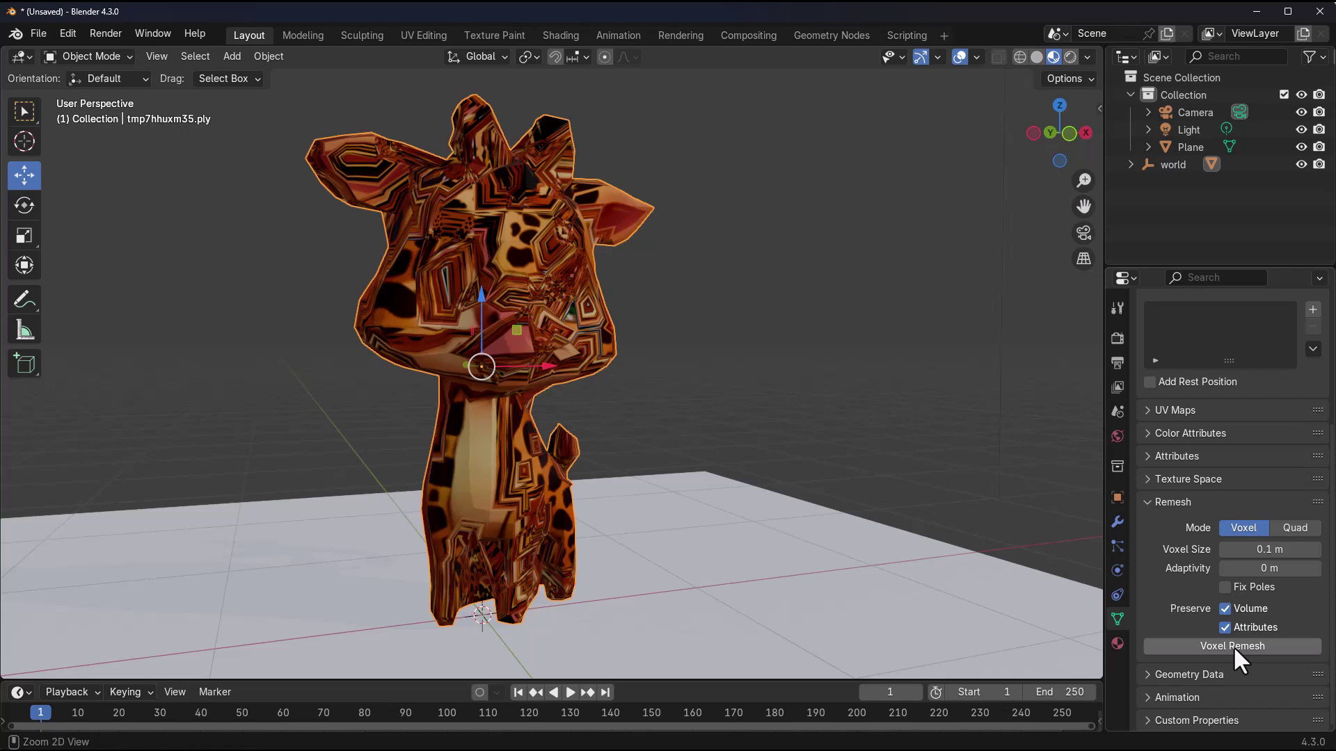
key("ctrl+z")
Voxel remesh the giraffe with the voxel size set to 0.01 m
left_click_drag(1268, 550, 1287, 550)
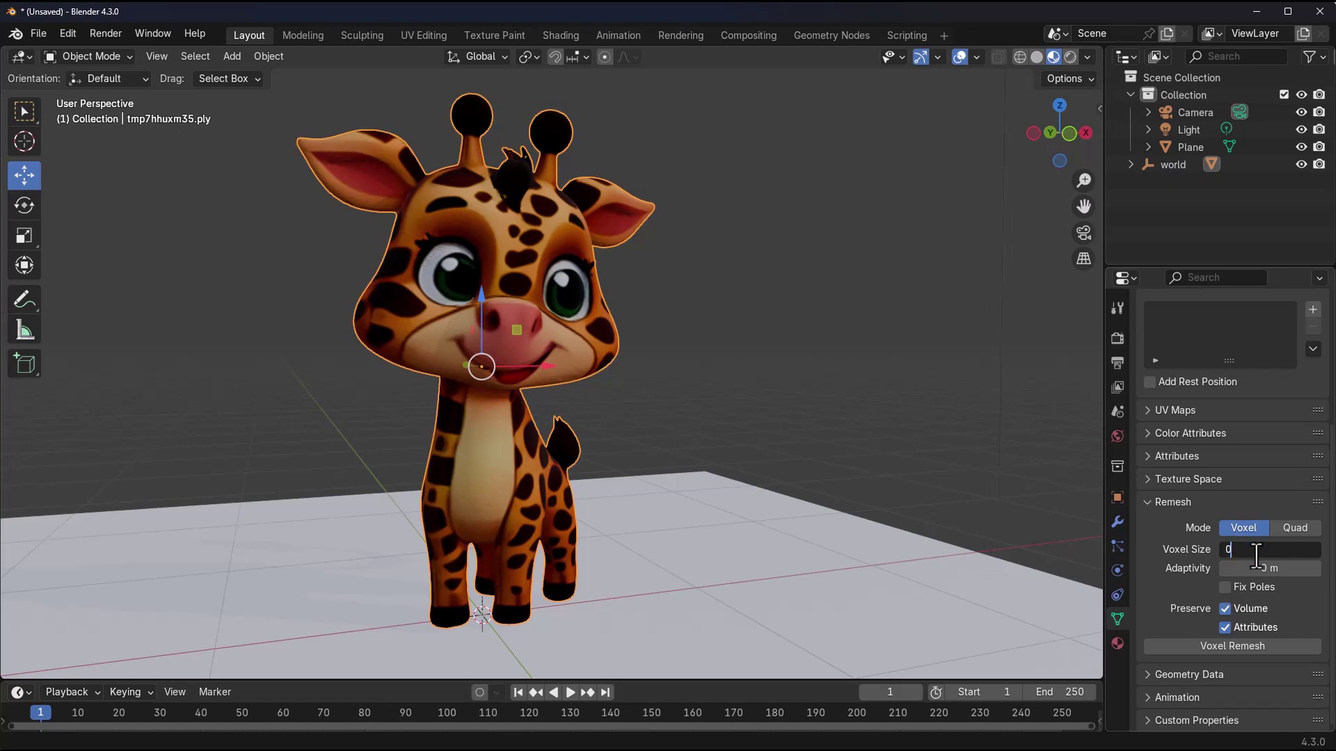
key("Return")
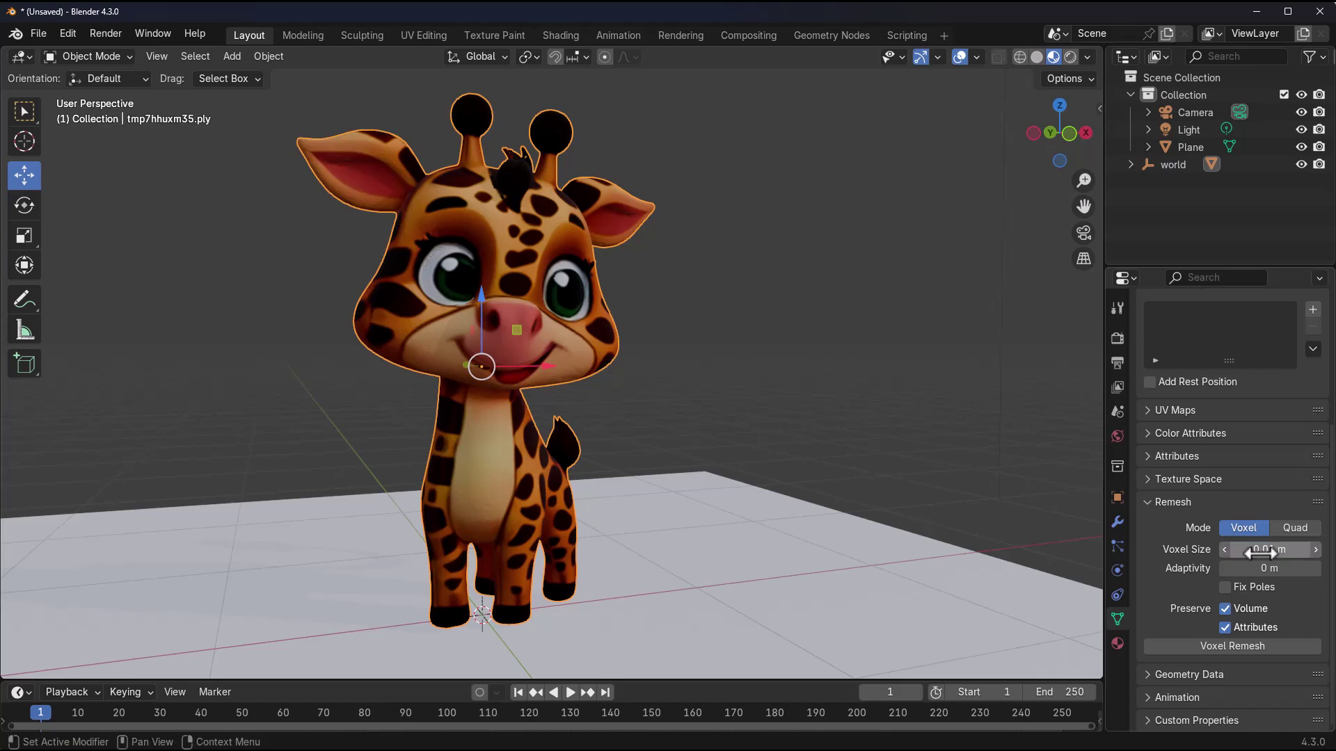
left_click(1216, 649)
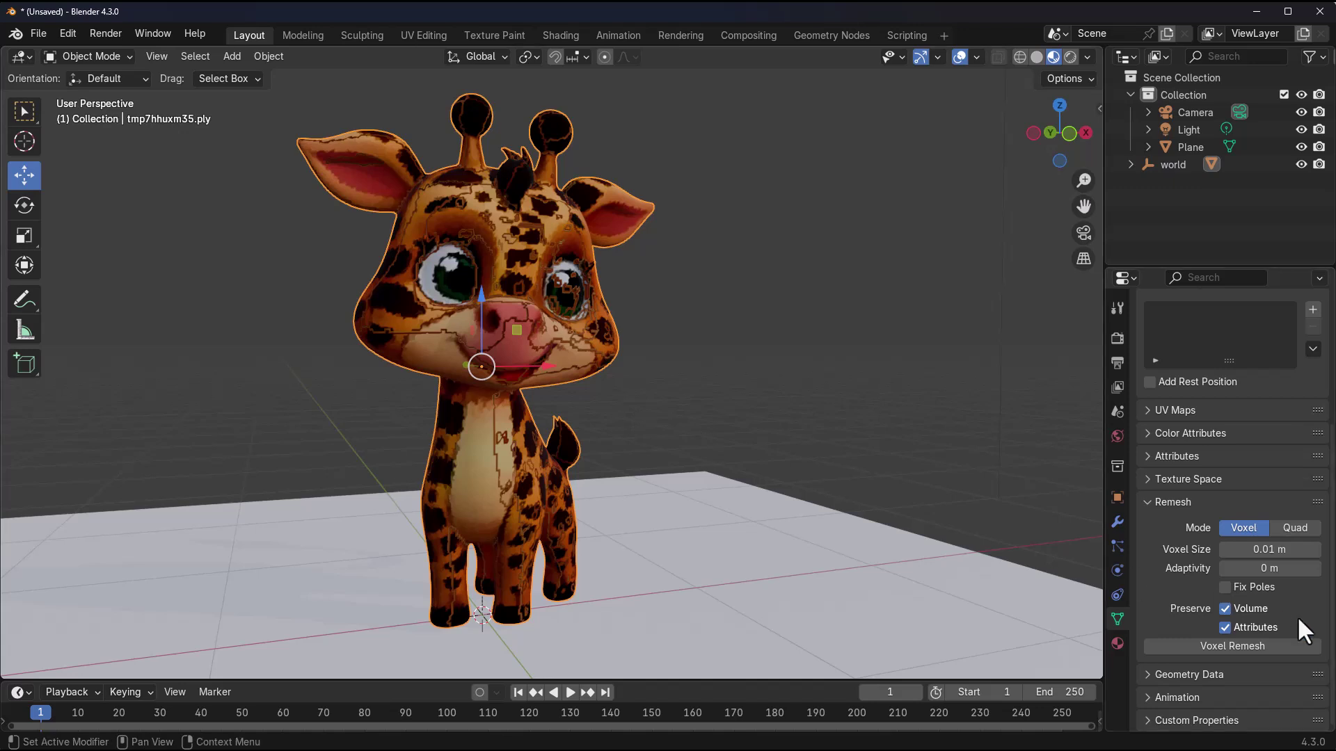
Try the 4000-face QuadriFlow remesh on the voxel-remeshed giraffe, and return the remesh mode to Voxel
left_click(1308, 527)
left_click(1253, 641)
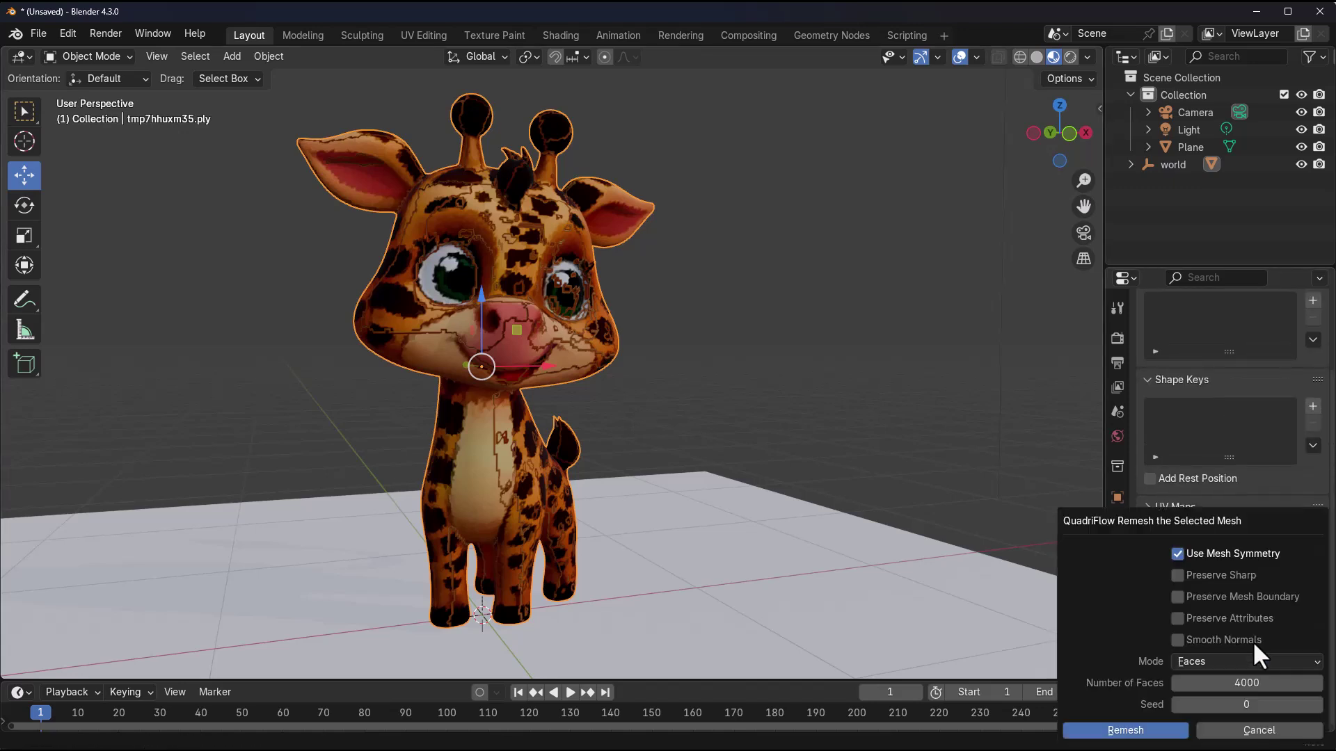
left_click(1149, 725)
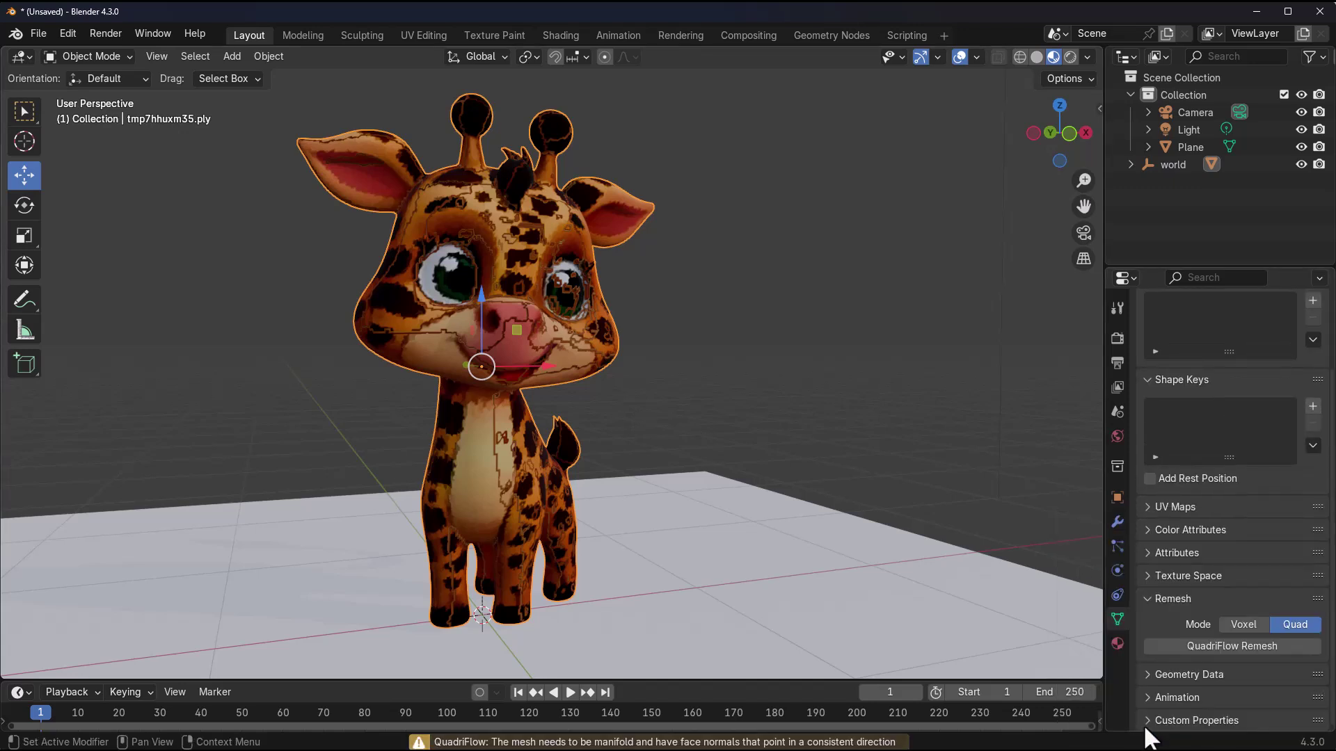
left_click(1242, 623)
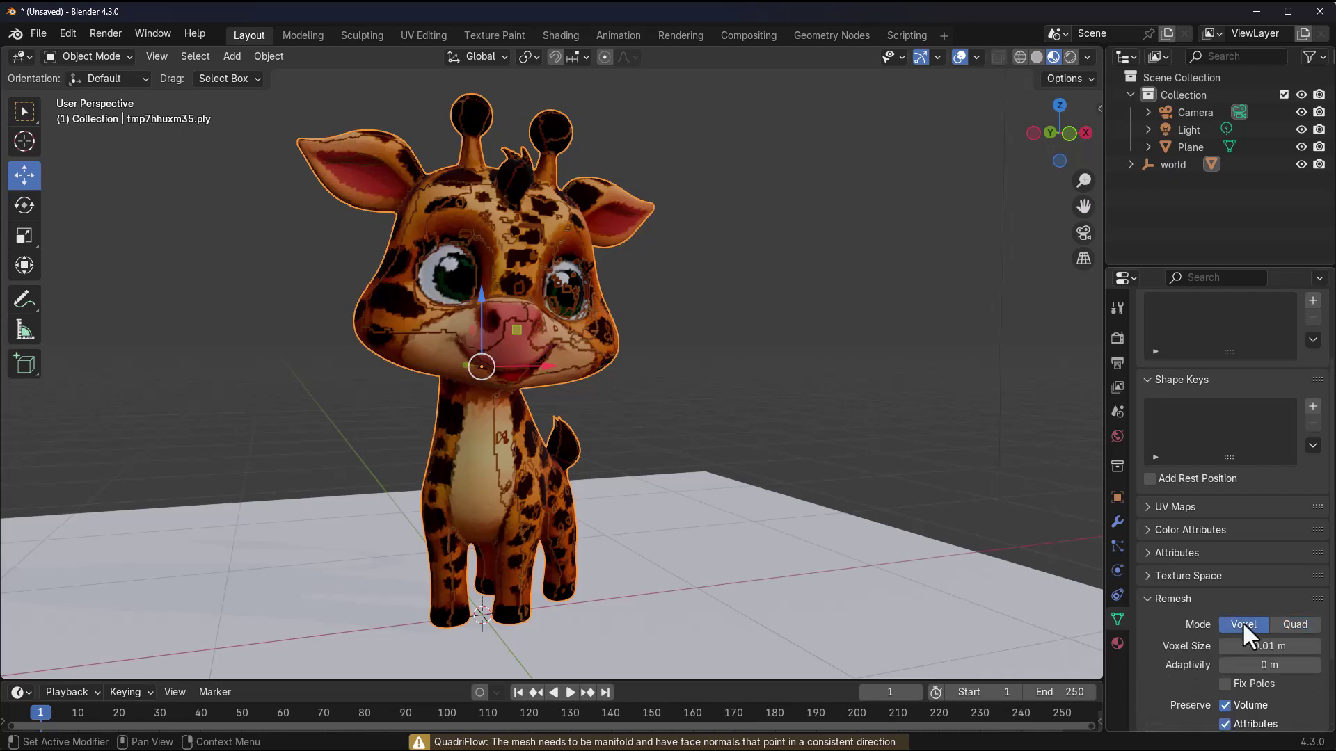
Merge the giraffe mesh's vertices by distance in Edit Mode
key("Tab")
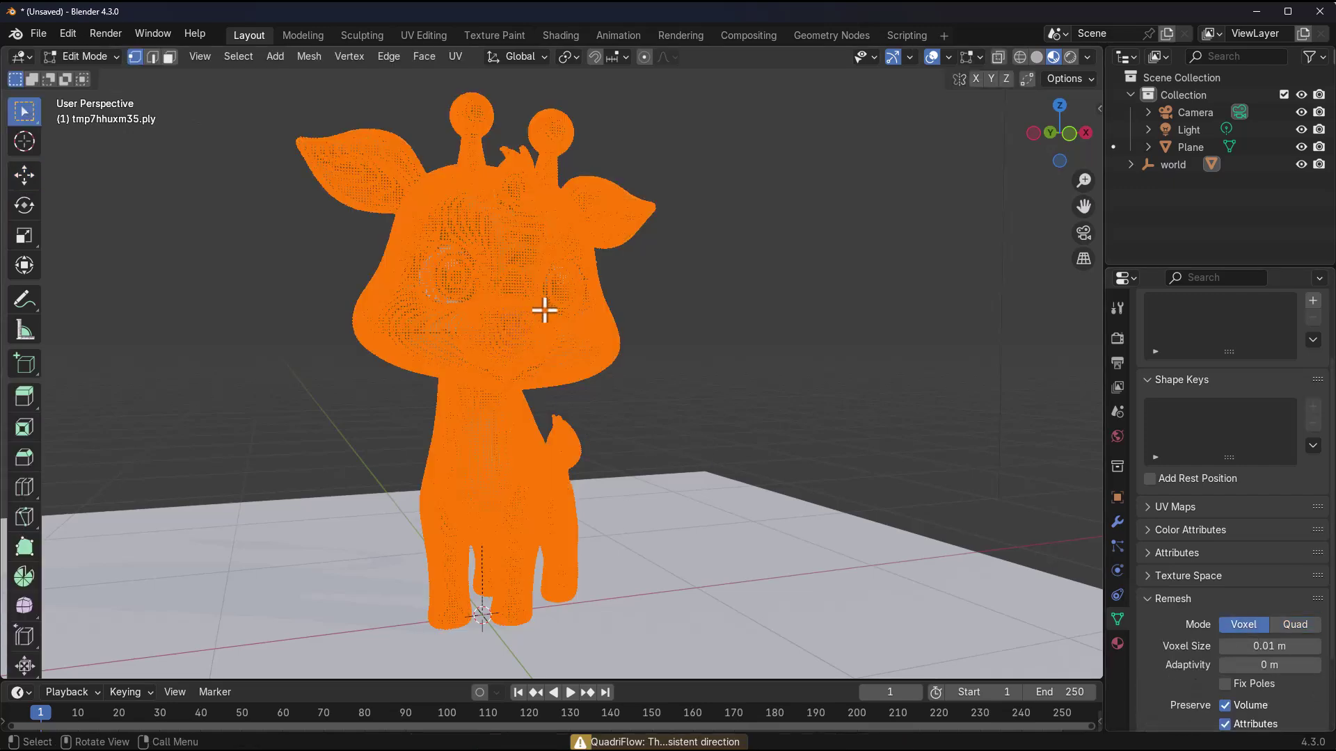
right_click(692, 173)
mouse_move(668, 418)
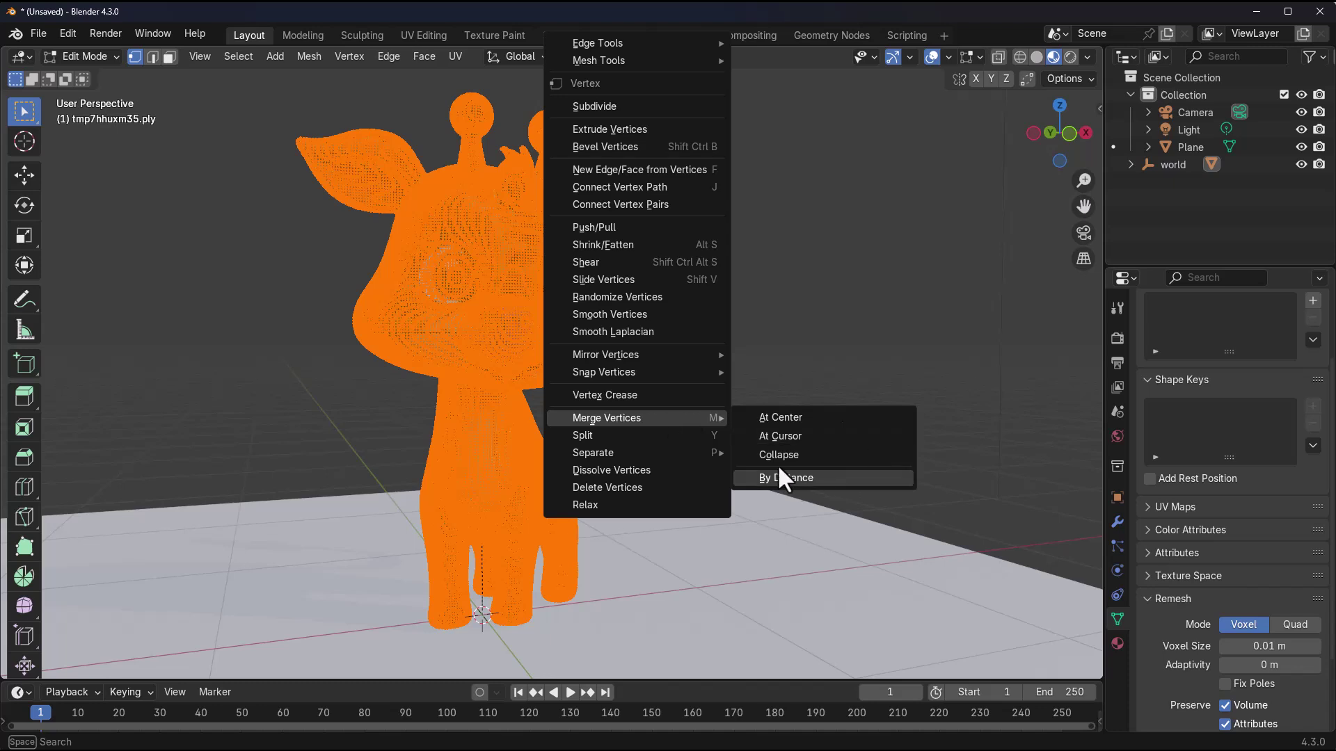
left_click(800, 479)
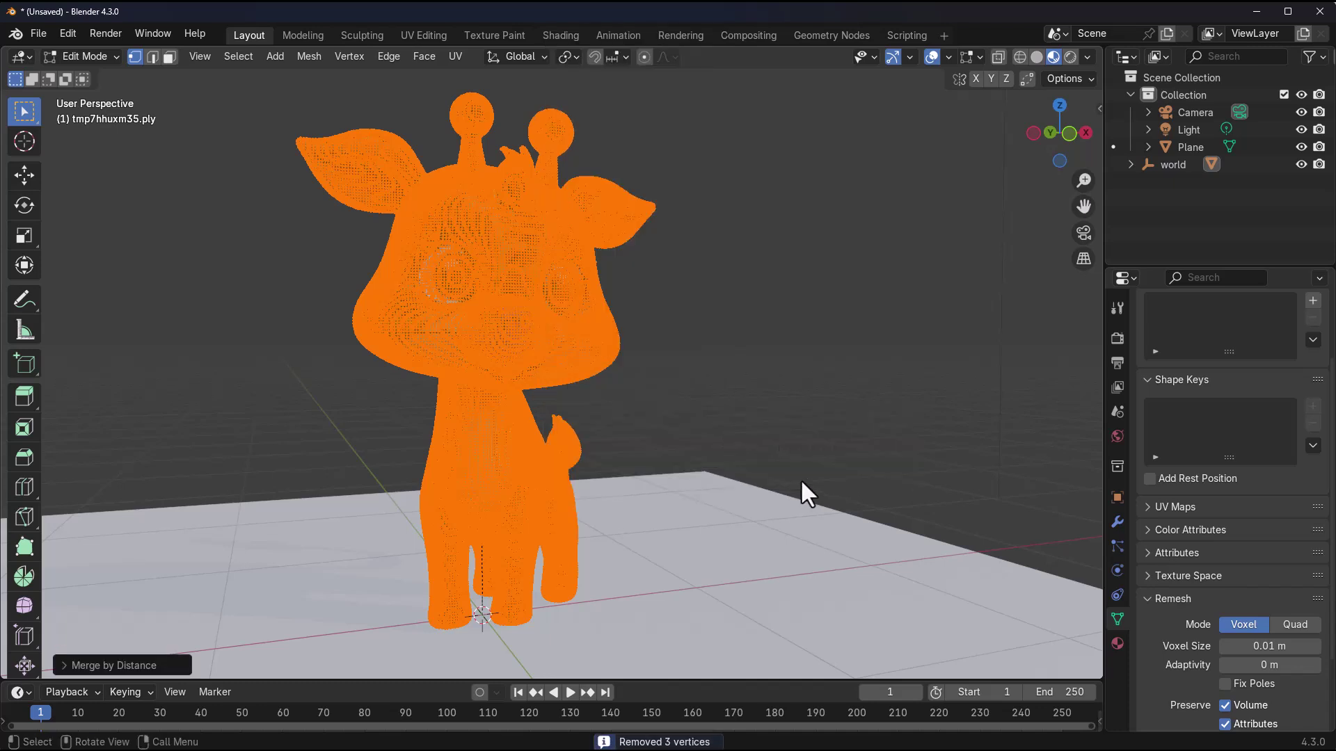
Remesh the giraffe in Object Mode with QuadriFlow at 9000 faces using mesh symmetry
left_click(1295, 624)
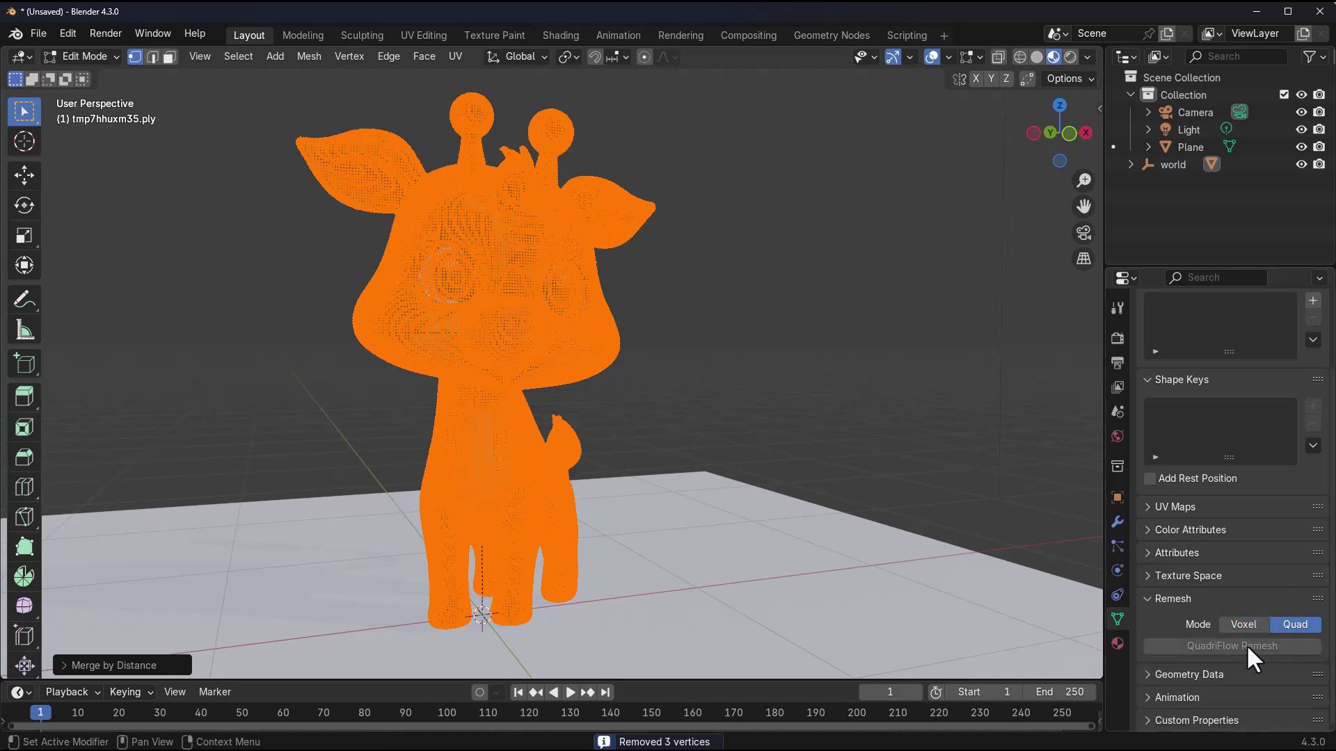
type("9000")
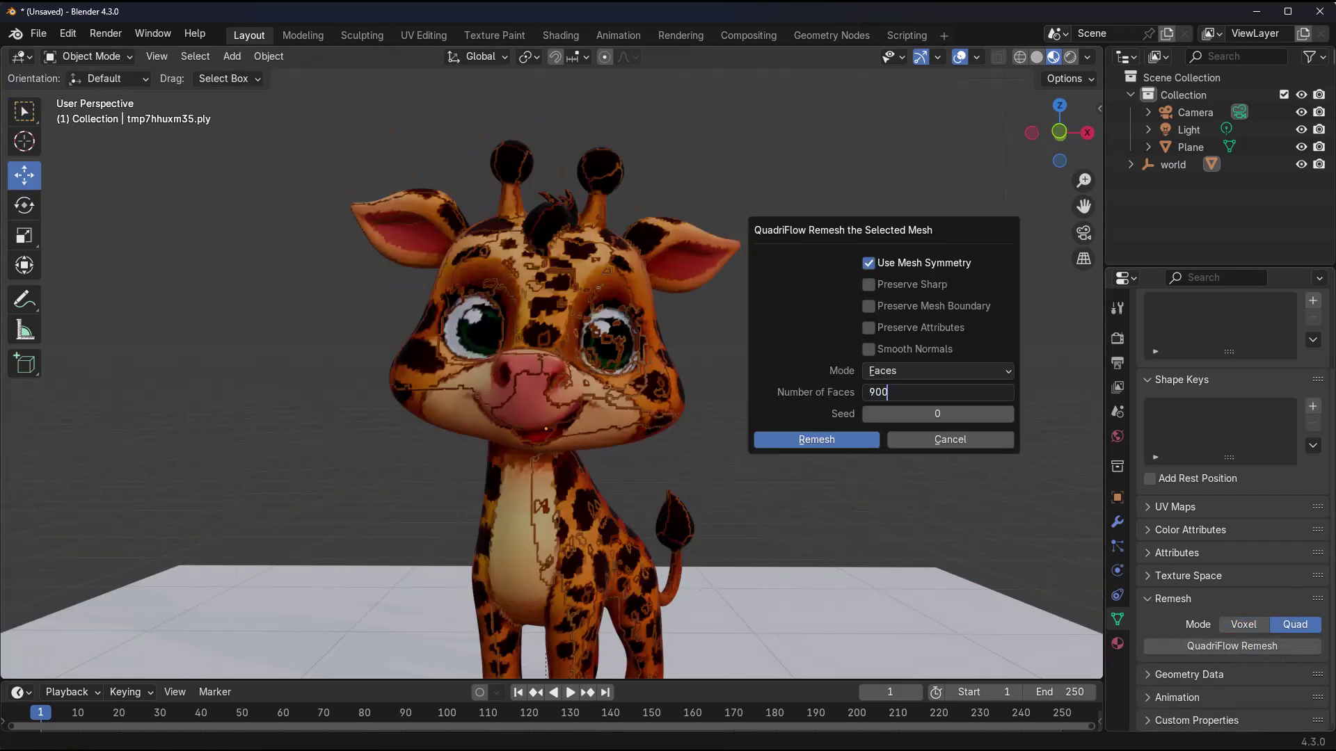
key("Return")
left_click(839, 443)
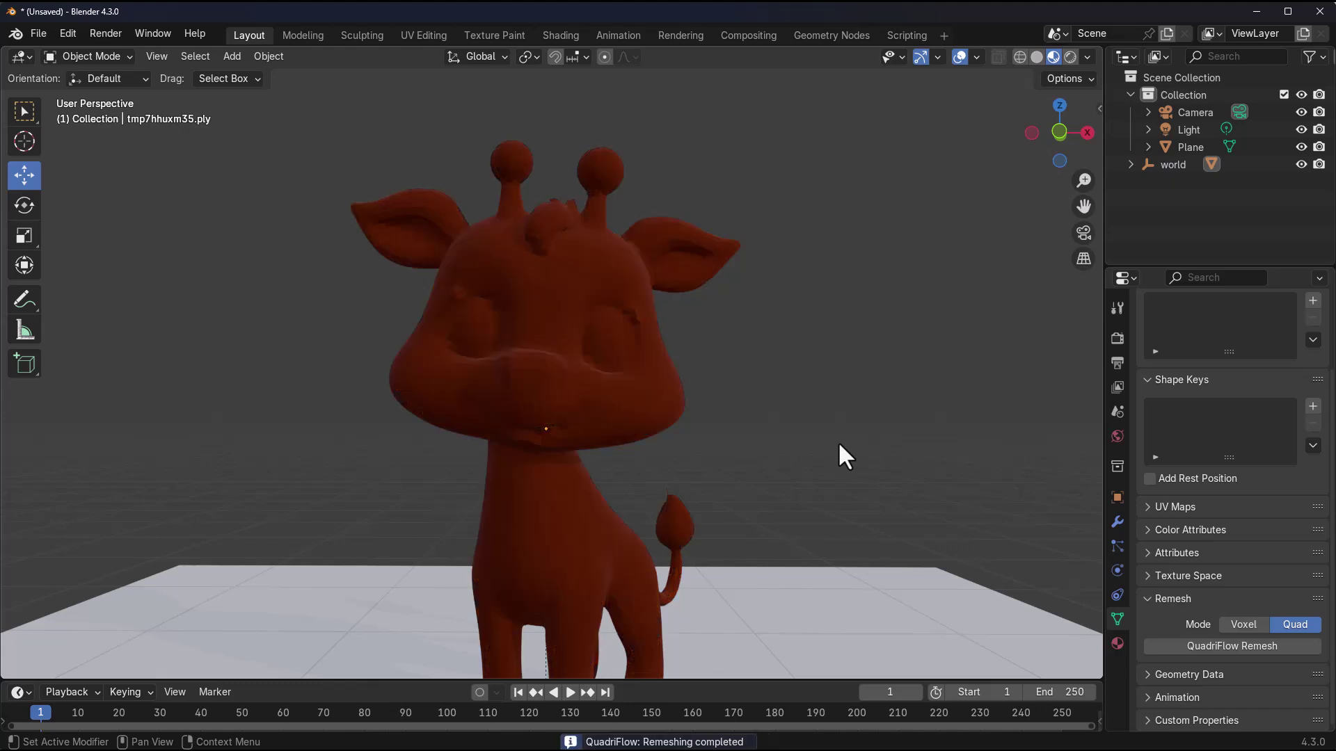
Select the remeshed giraffe and turn on the wireframe overlay in the viewport
middle_click_drag(691, 387, 629, 264)
left_click(628, 264)
left_click(976, 56)
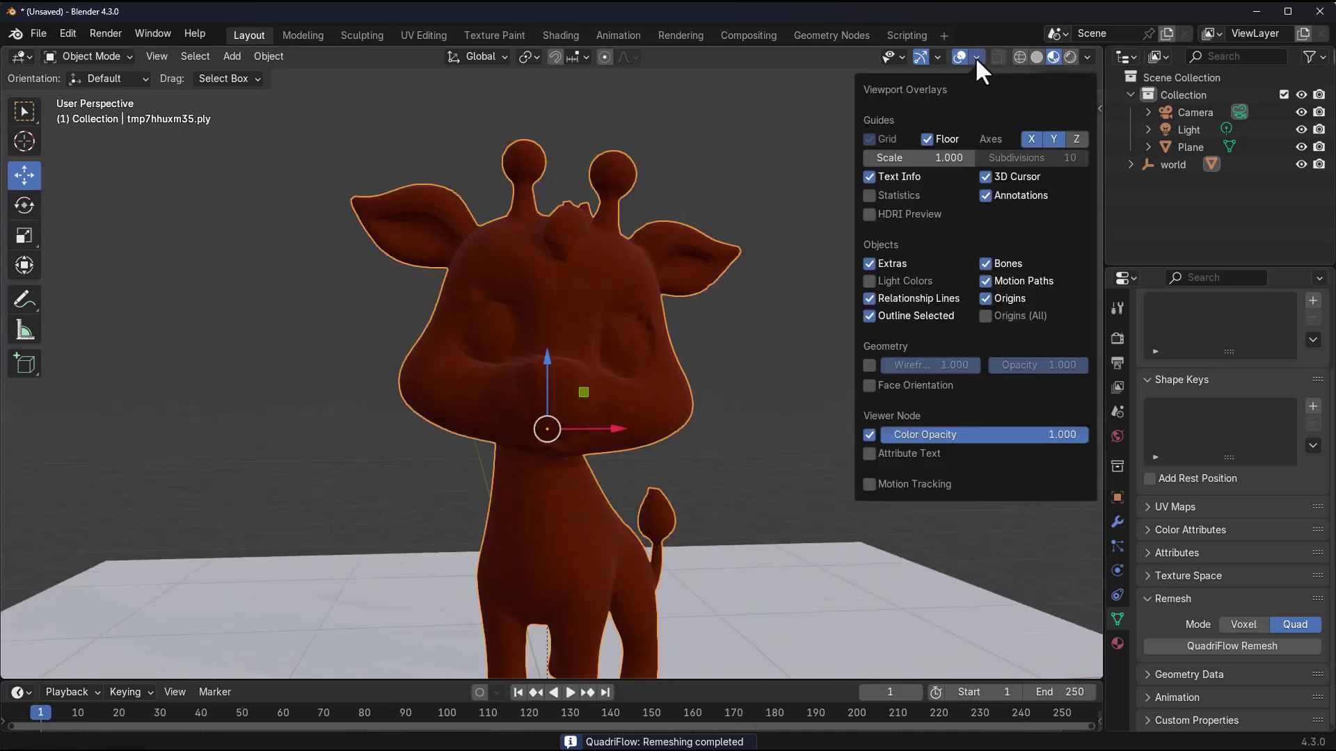
left_click(866, 362)
Examine the QuadriFlow giraffe's topology around the face and body, and compare it with the ZRemesher version in ZBrush
middle_click_drag(752, 403, 619, 427)
scroll(679, 441, "down", 4)
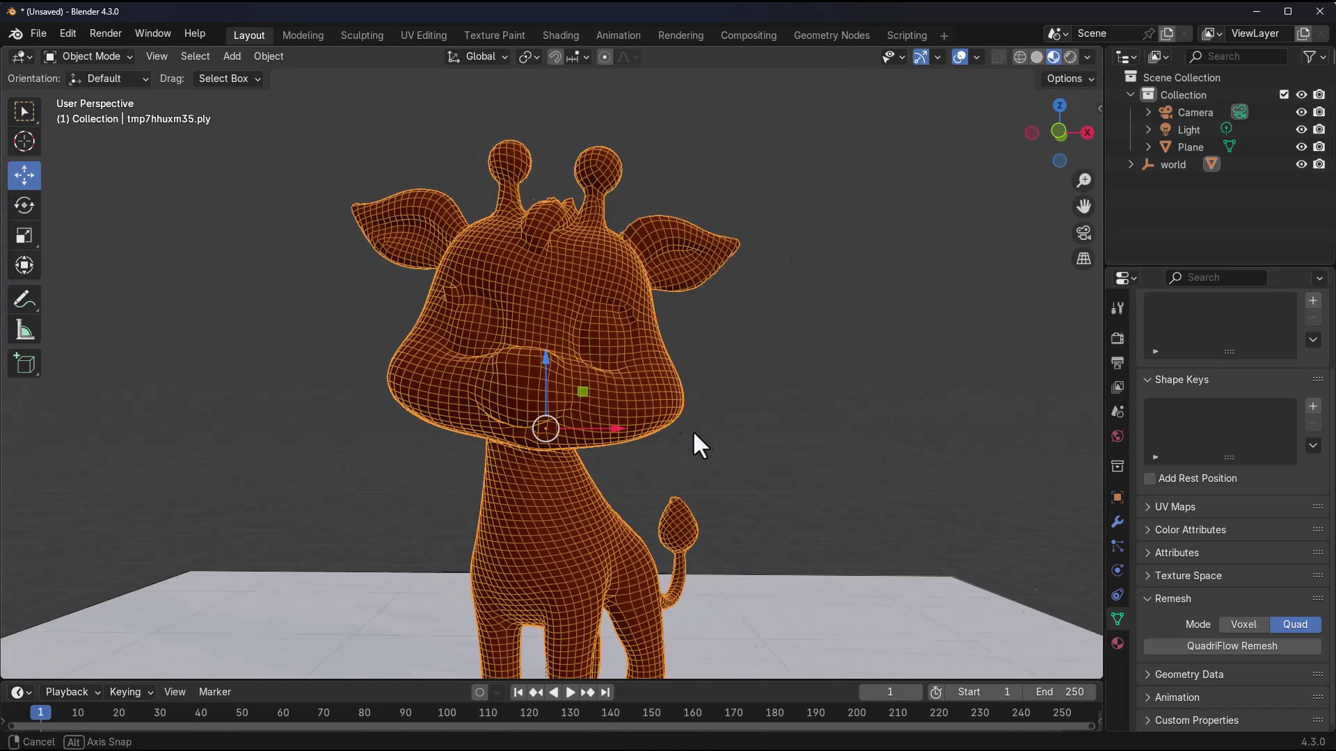
scroll(707, 432, "up", 5)
middle_click_drag(707, 432, 769, 461)
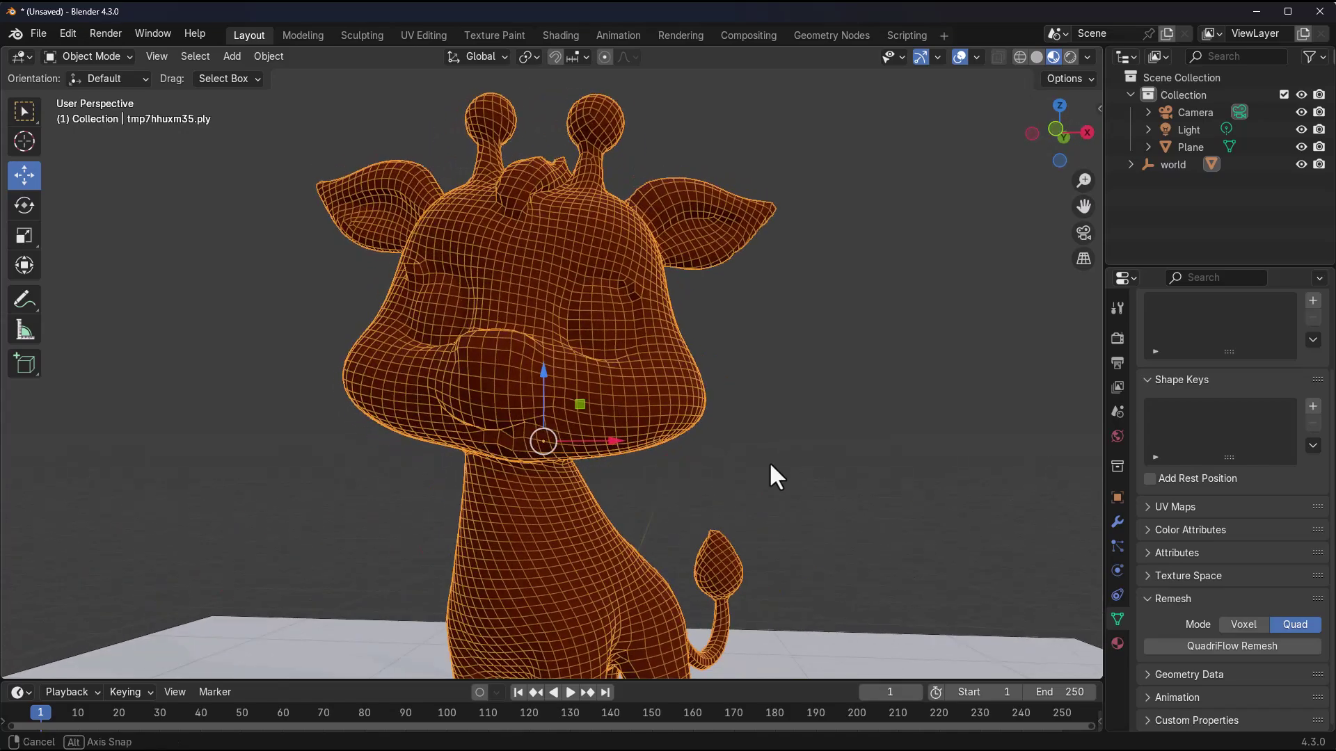
scroll(769, 461, "up", 3)
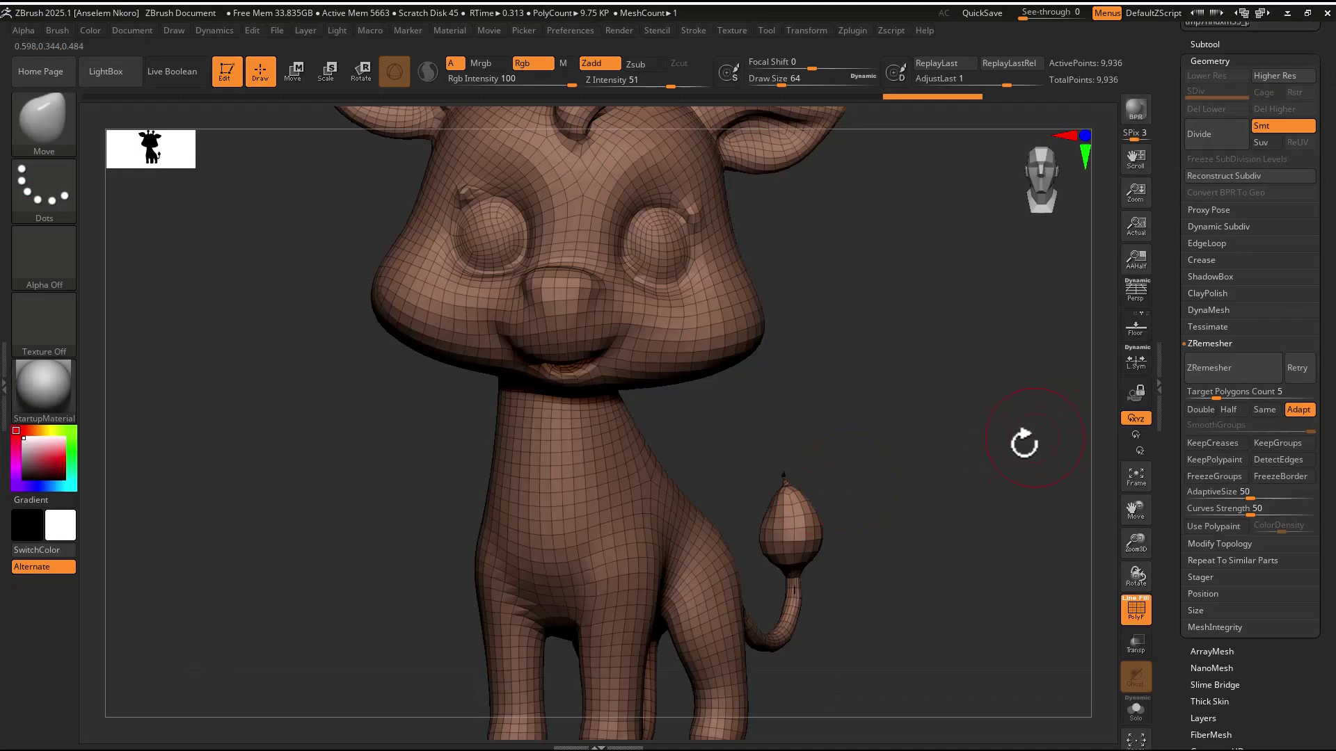
left_click_drag(1022, 441, 840, 587)
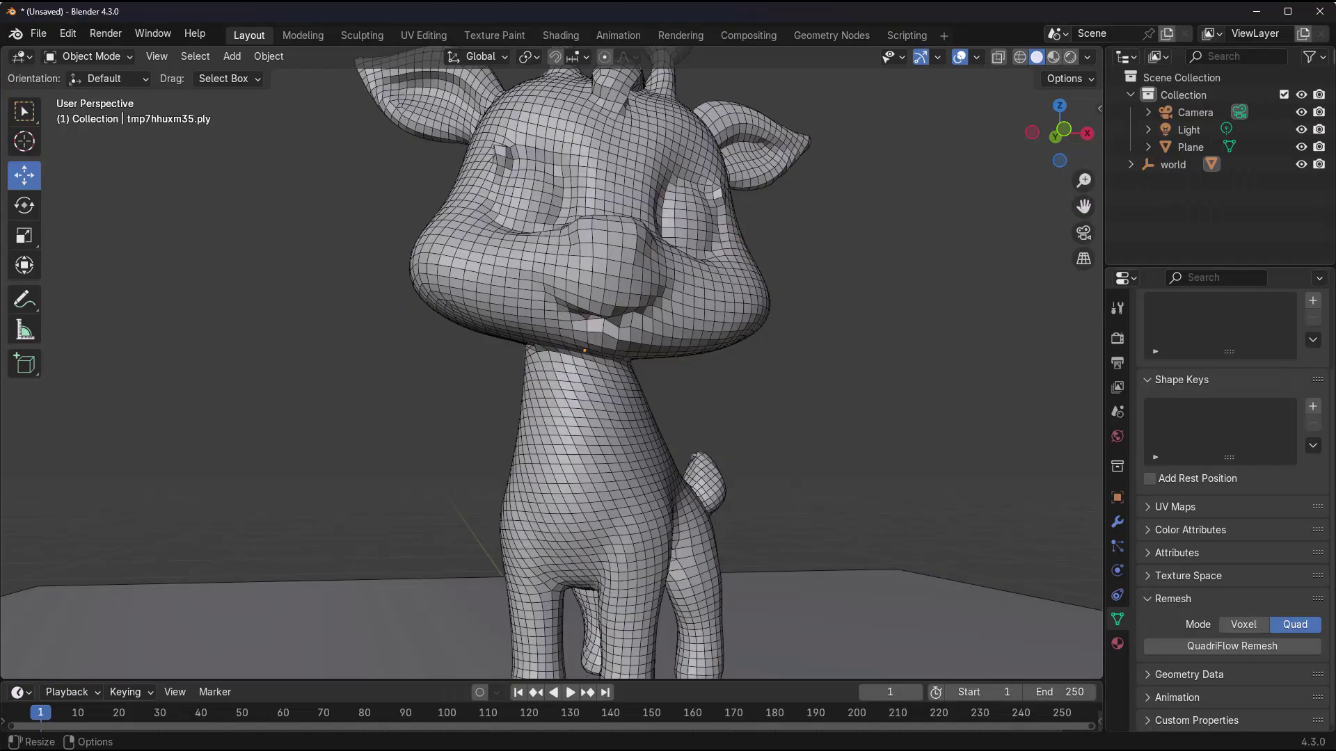
scroll(867, 419, "down", 3)
middle_click_drag(875, 411, 805, 426)
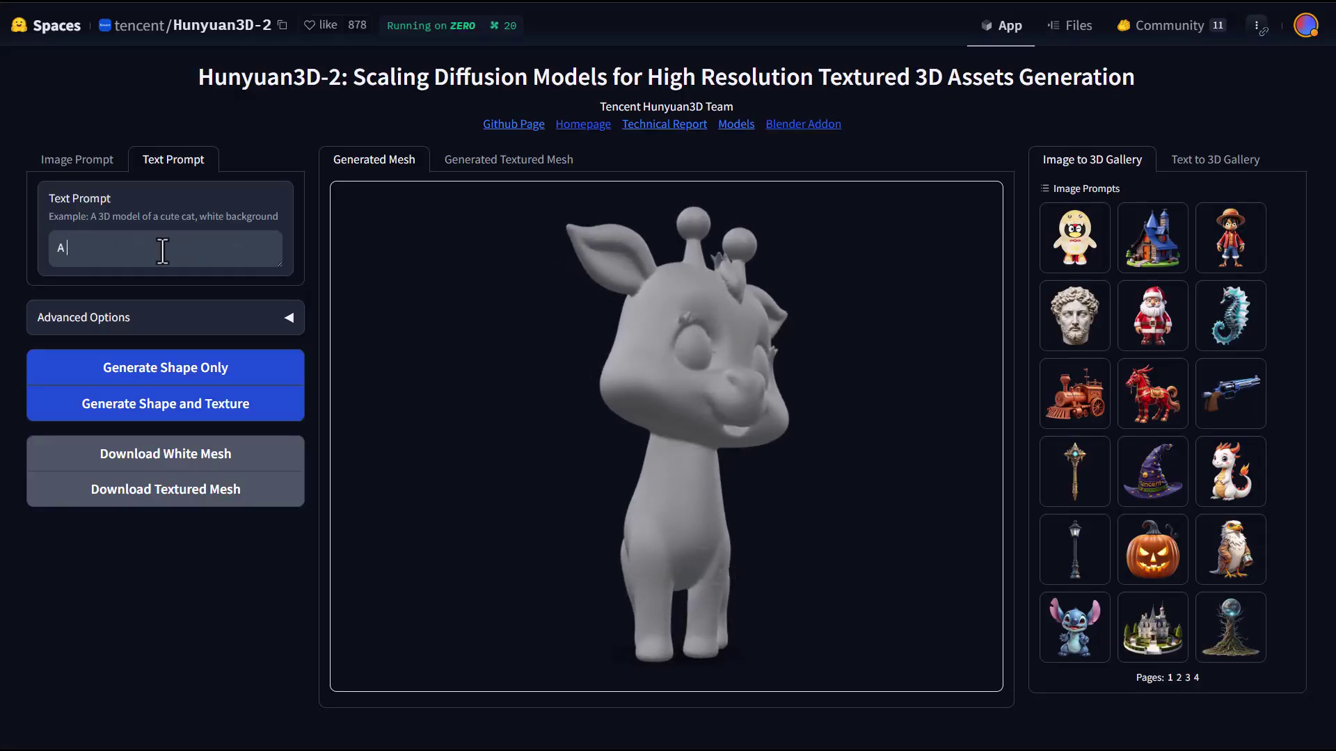
Switch to Hunyuan3D-2 and generate only the shape from the text prompt "A 3D model of an SUV"
type("3D mode")
type("l of ")
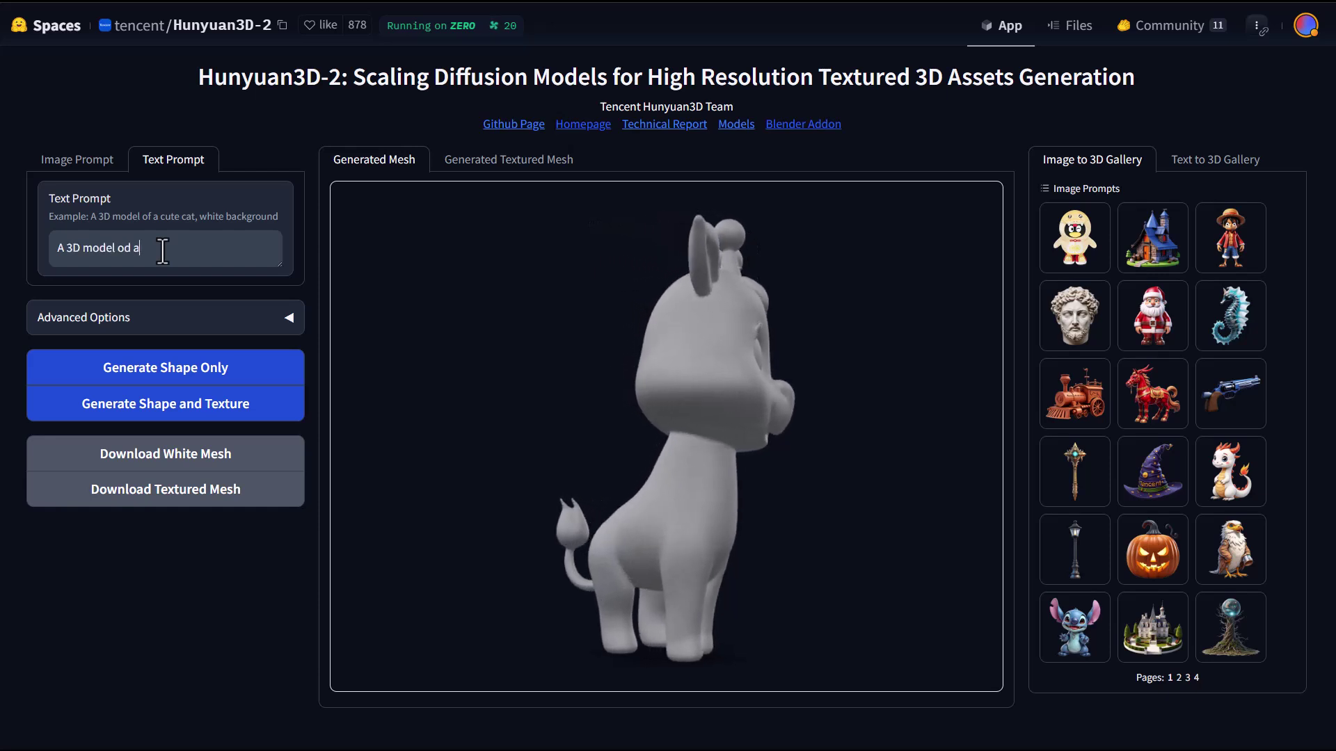
type("an SU")
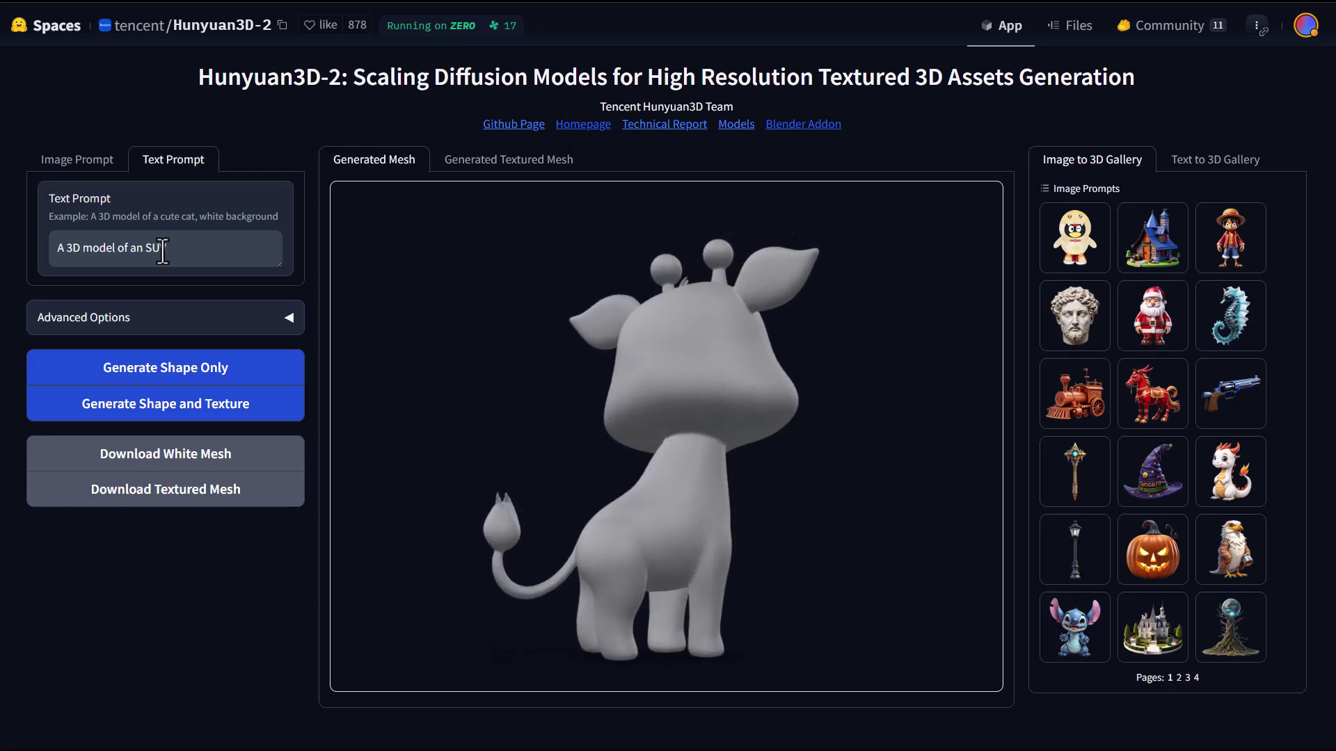
type("V")
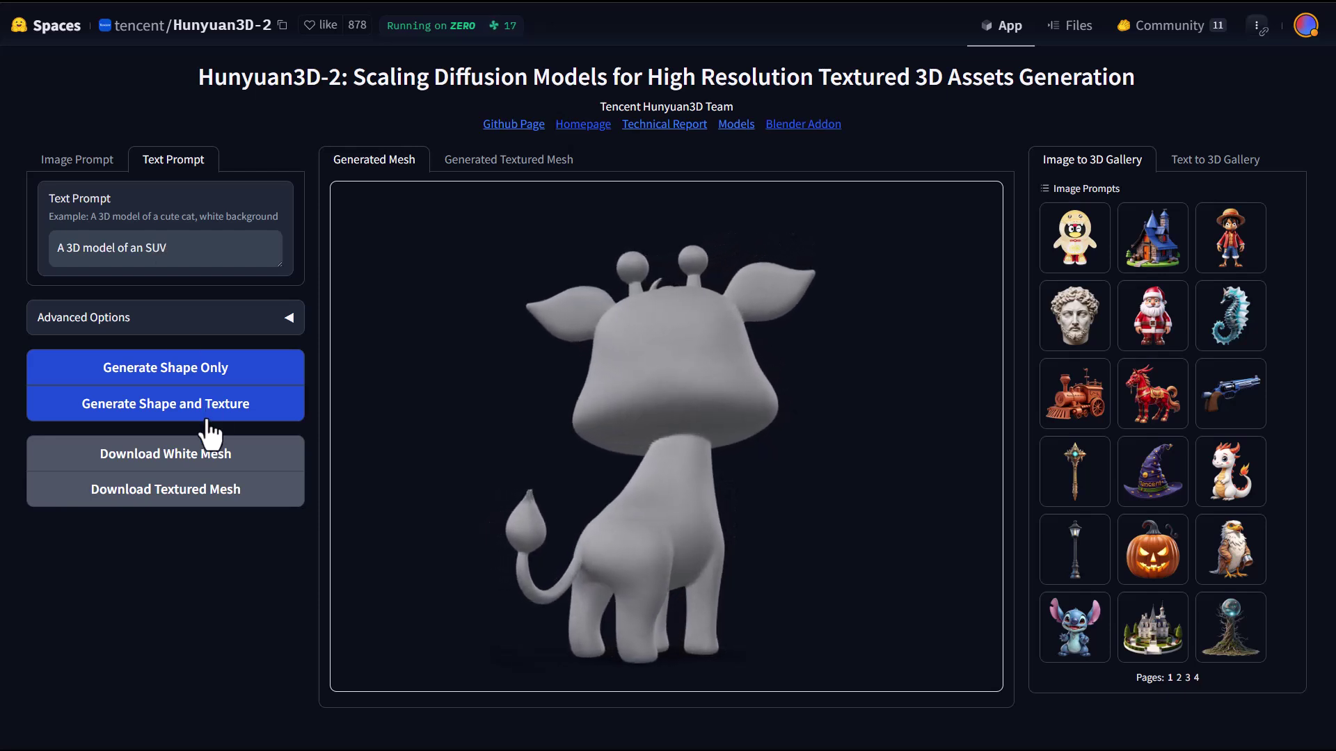
left_click(219, 380)
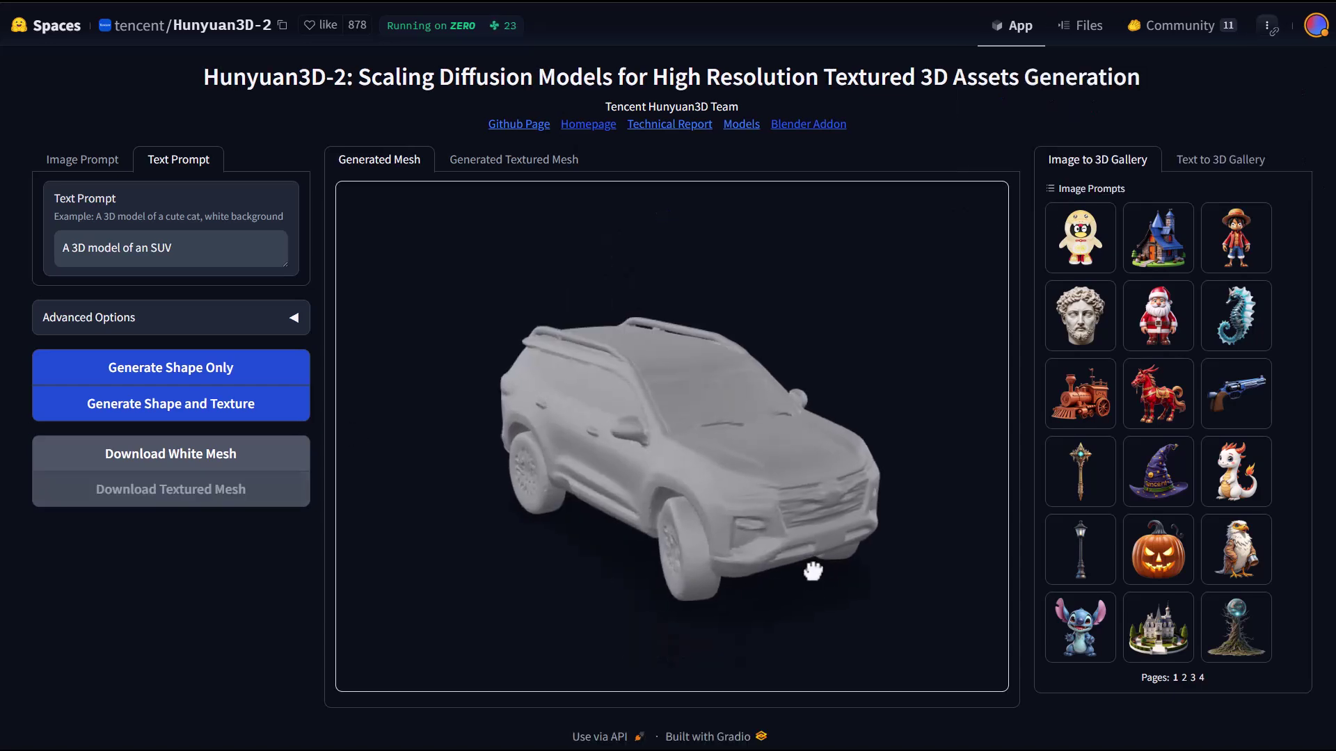
Inspect the generated SUV mesh from several angles in Hunyuan3D-2 and in Blender
left_click_drag(812, 570, 741, 525)
scroll(680, 510, "up", 5)
scroll(656, 504, "down", 5)
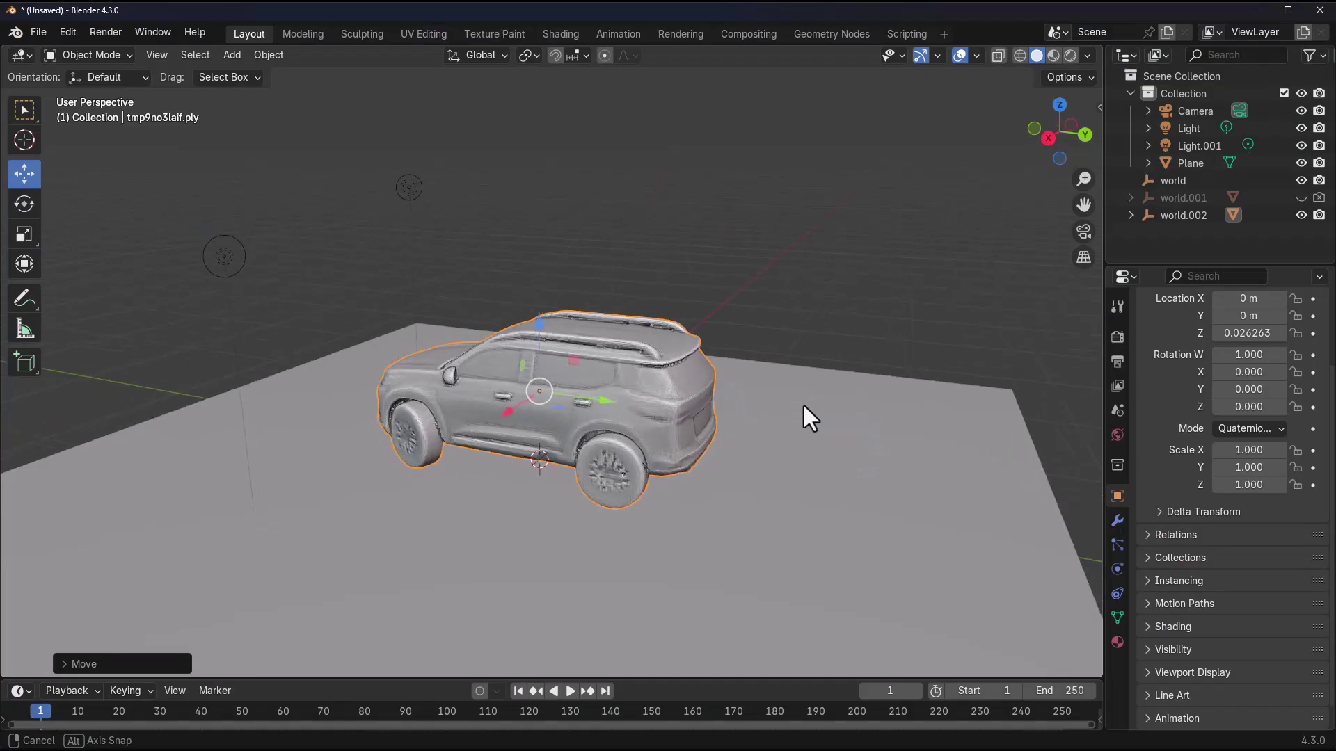
middle_click_drag(803, 403, 343, 329)
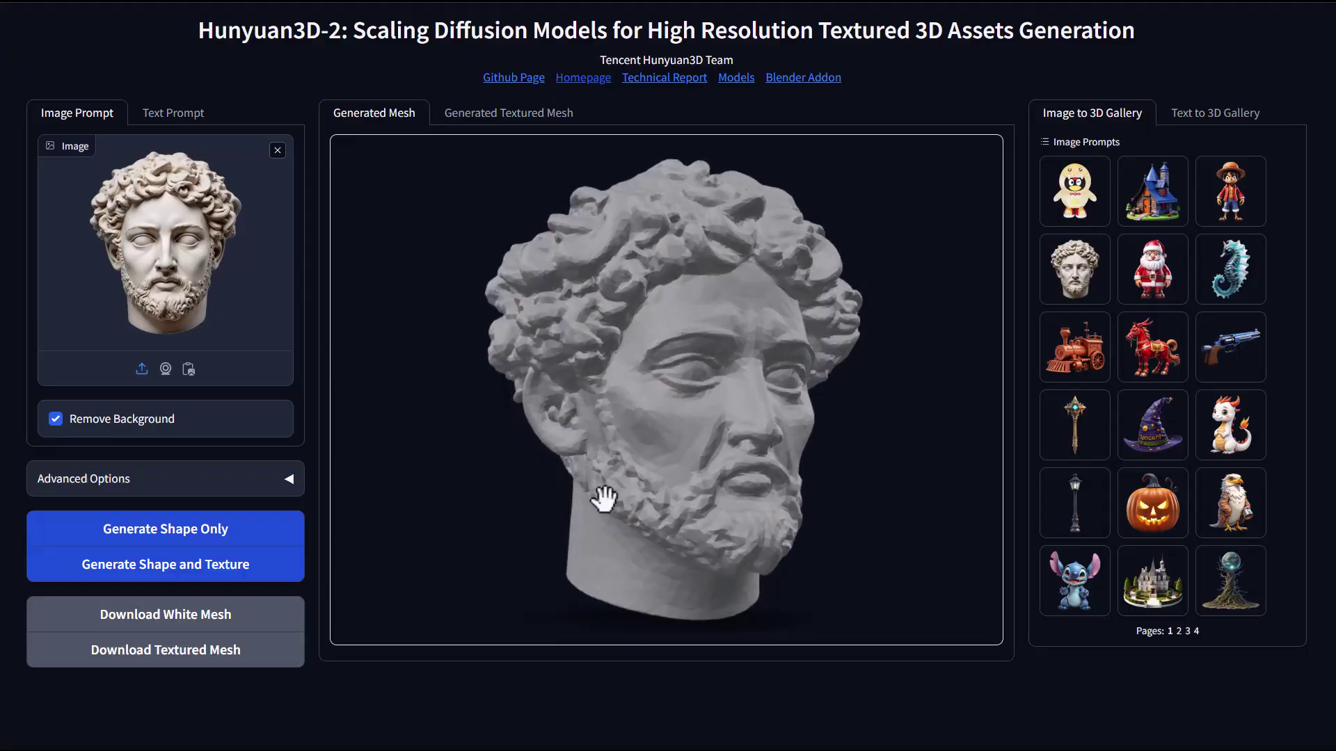
Inspect the generated bearded statue head mesh from several angles in Hunyuan3D-2
left_click_drag(604, 498, 780, 445)
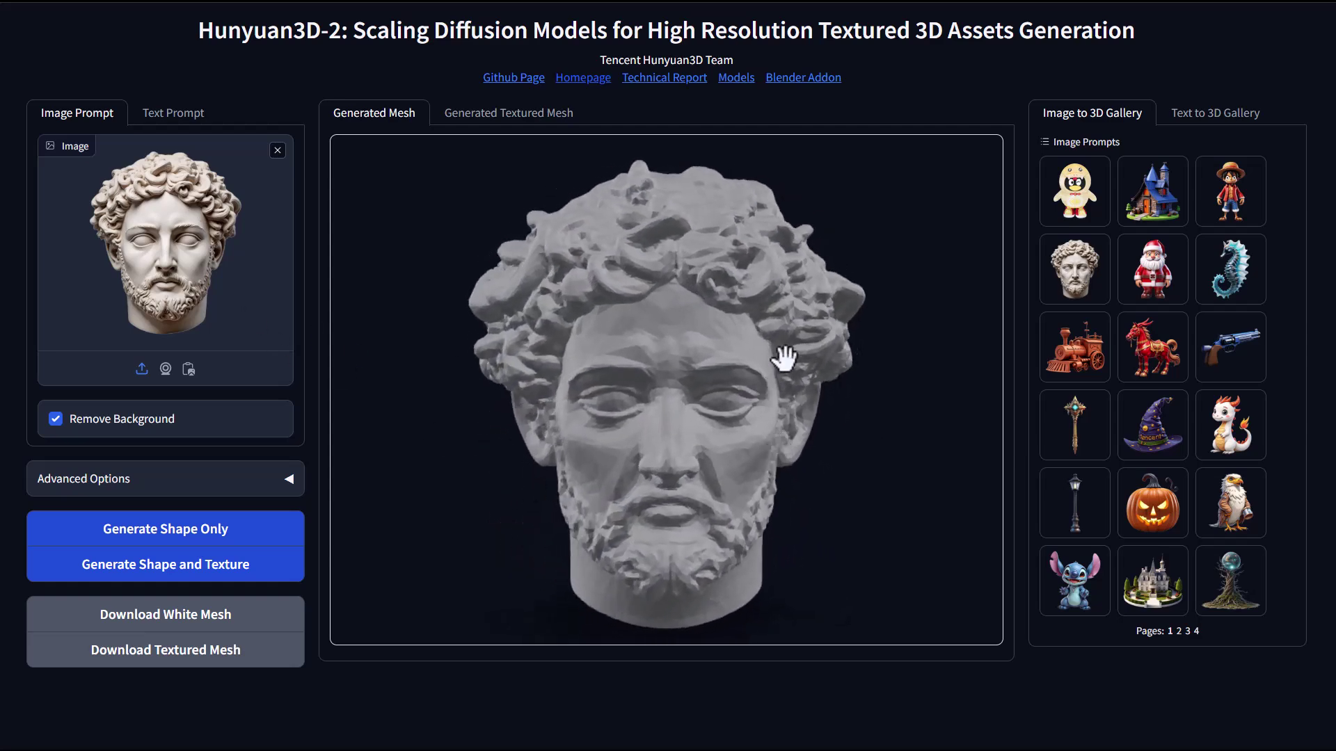
left_click_drag(838, 411, 602, 420)
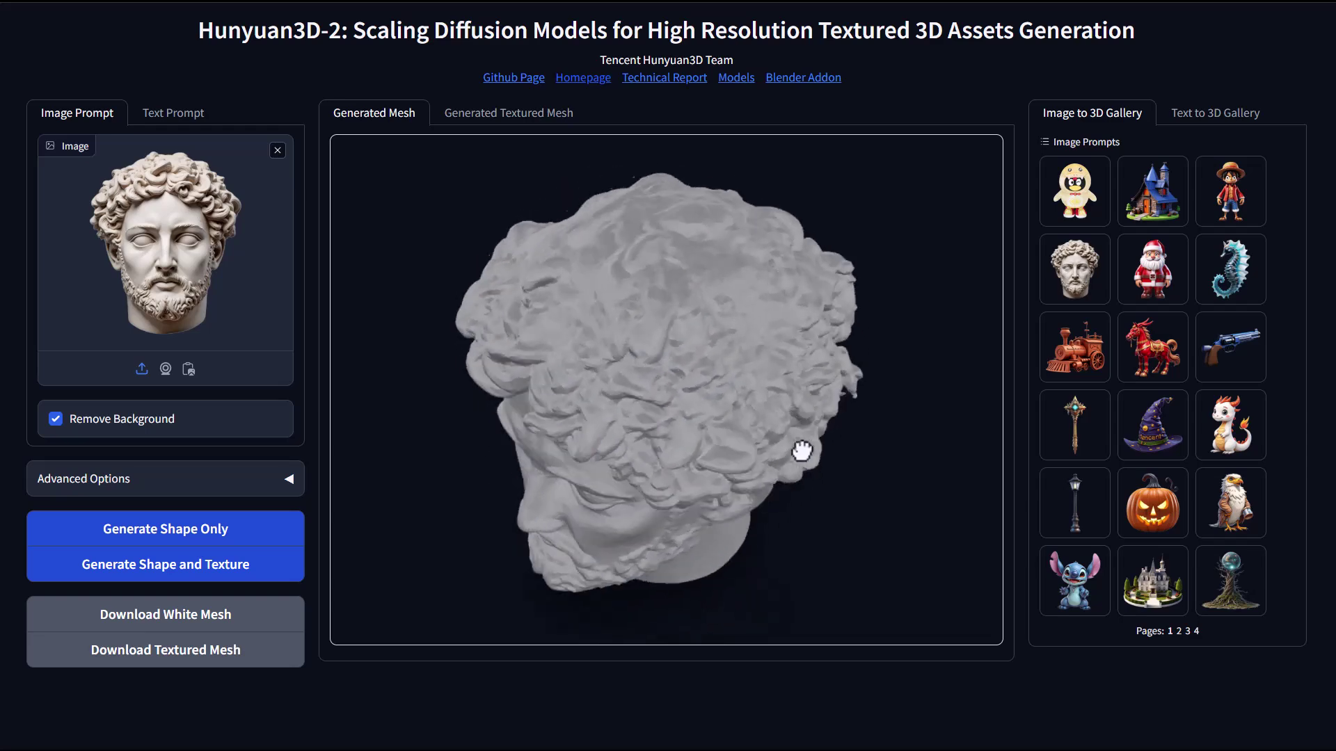
mouse_move(743, 437)
left_mouse_down()
mouse_move(644, 361)
mouse_move(770, 388)
mouse_move(728, 387)
mouse_move(748, 435)
left_mouse_up()
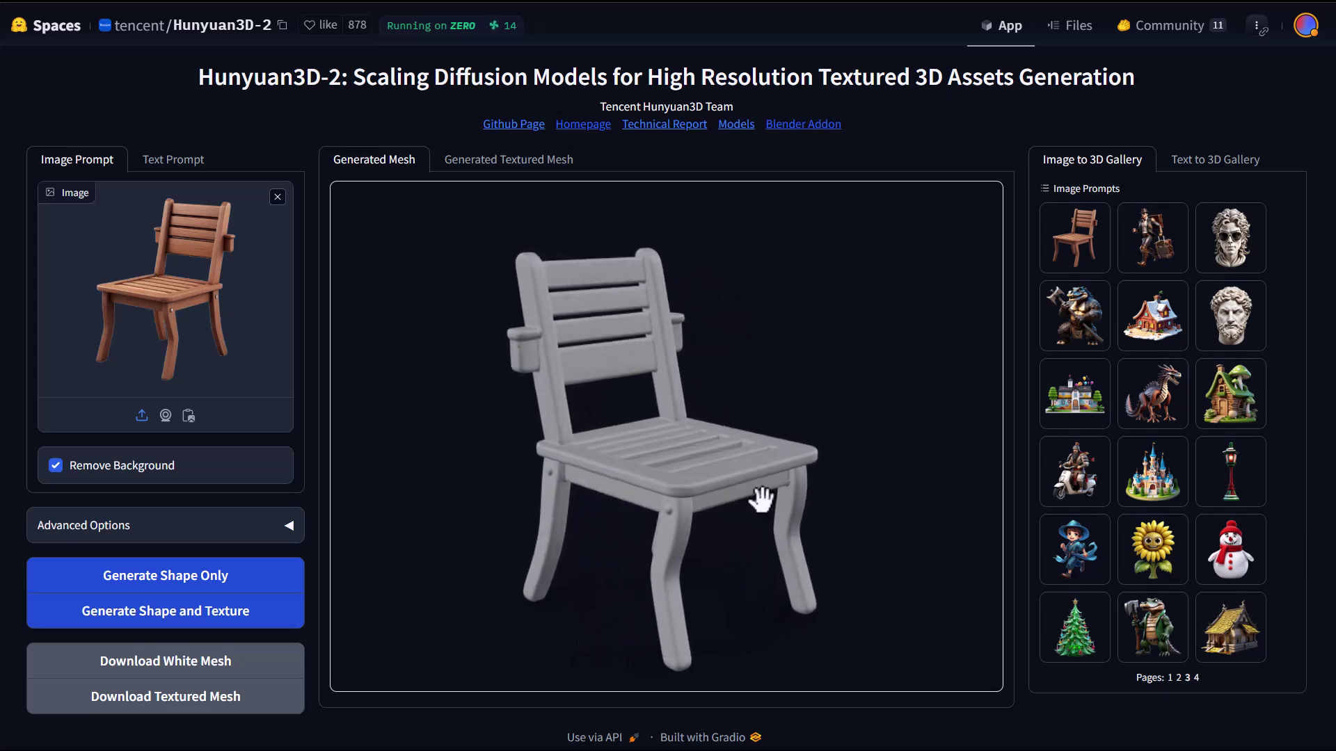
Copy the cute bug picture into Hunyuan3D-2 as the image prompt and generate its shape and texture
left_click_drag(694, 519, 646, 501)
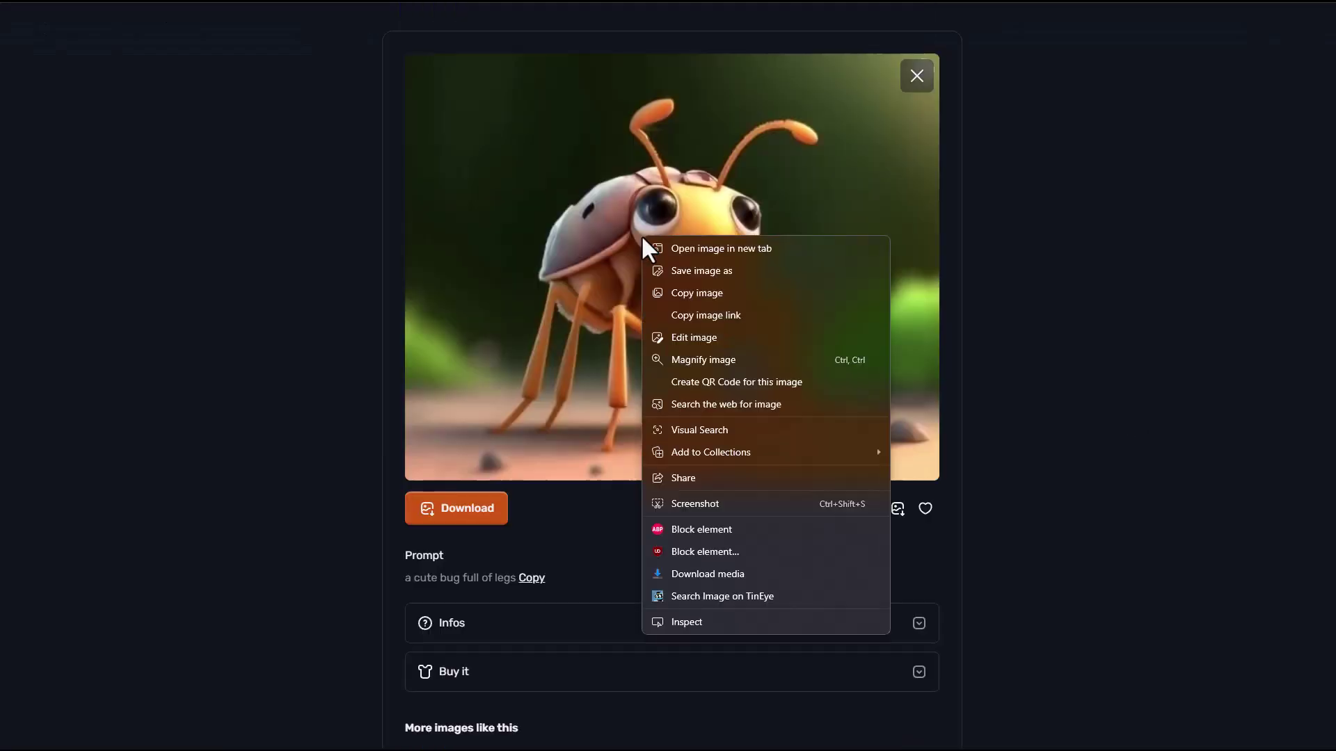
left_click(667, 293)
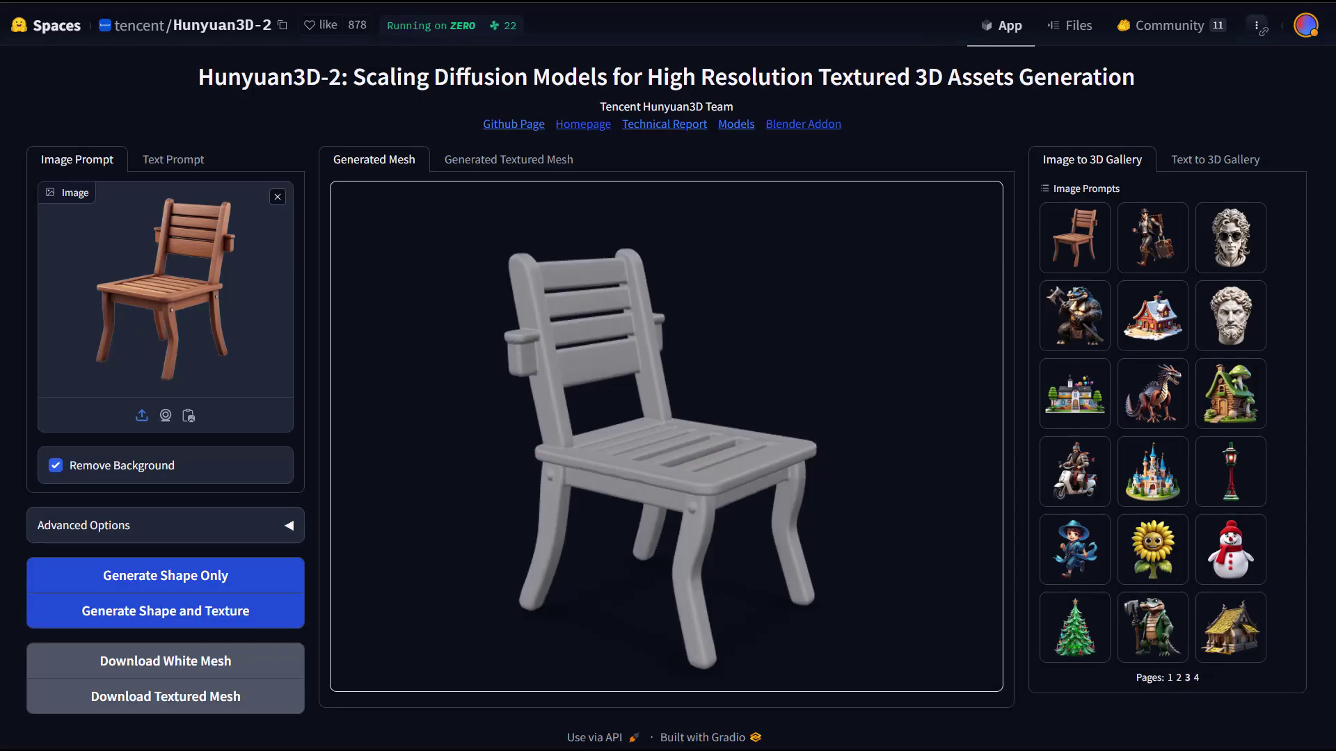
left_click(188, 415)
left_click(24, 68)
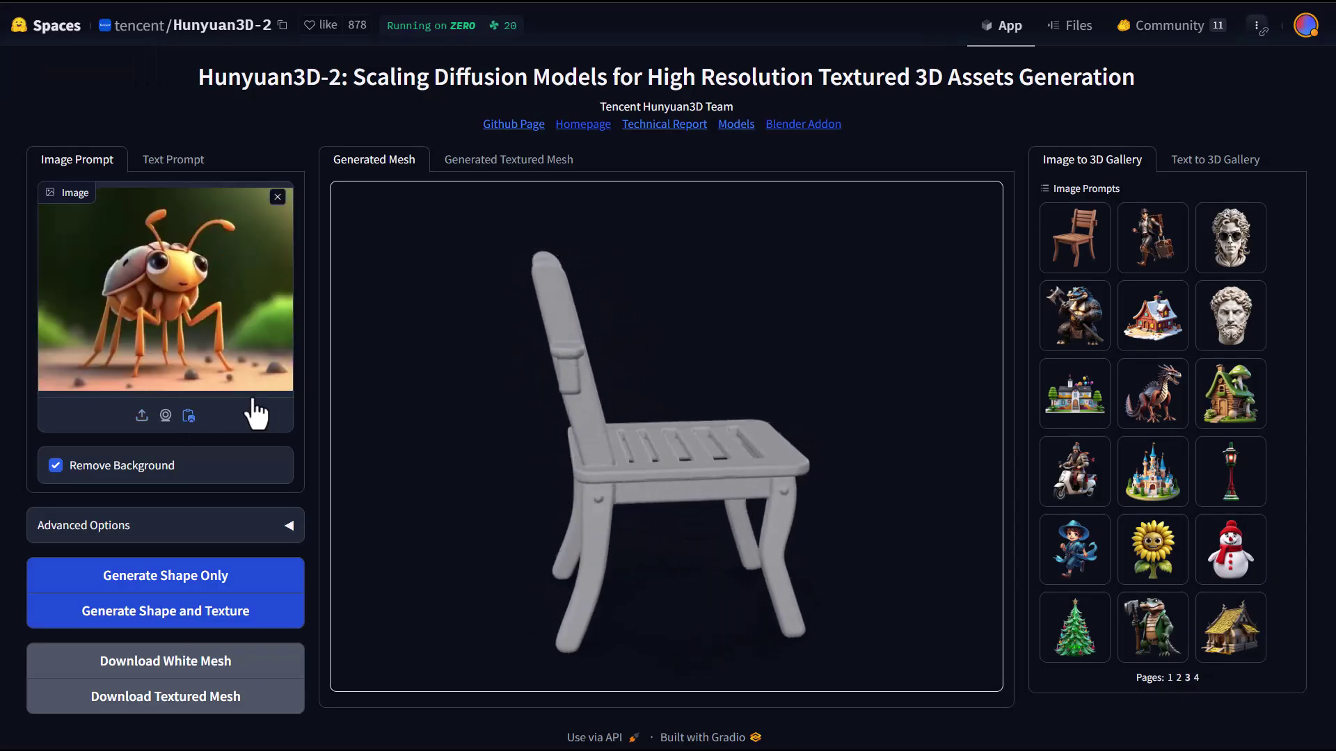
left_click(209, 610)
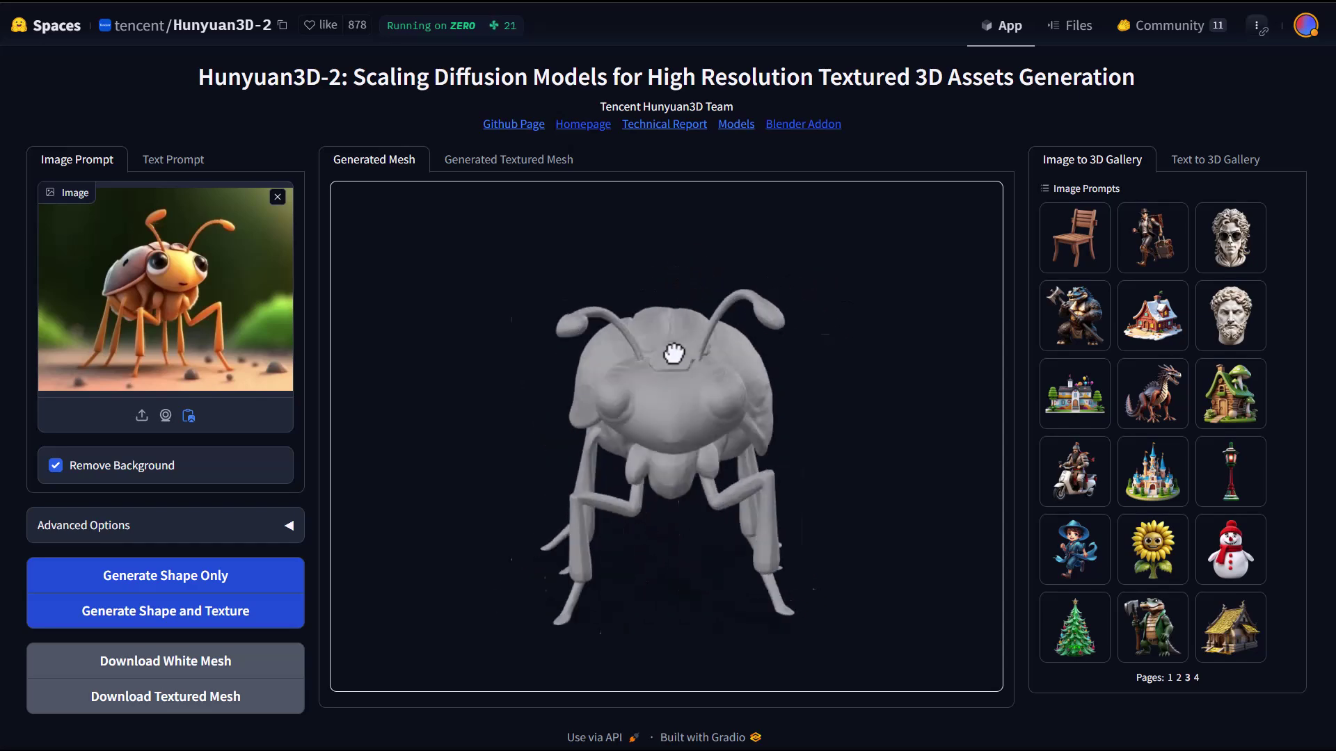
Inspect the generated untextured bug mesh up close and from several angles
left_click(379, 161)
scroll(706, 359, "up", 5)
scroll(706, 359, "down", 3)
scroll(662, 478, "up", 3)
left_click_drag(674, 409, 724, 306)
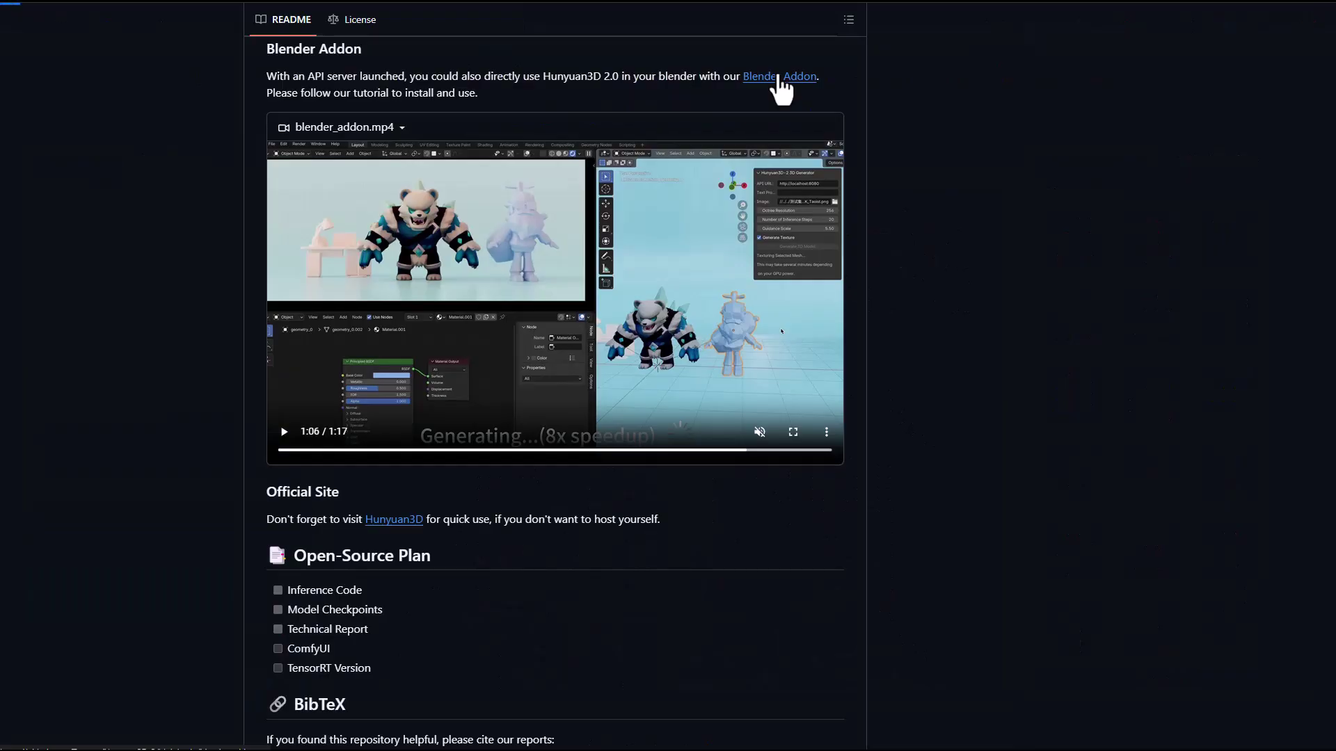
Generate an untextured 3D model from the text prompt "a desk" with the Hunyuan3D-2 3D Generator in Blender
scroll(780, 89, "down", 1)
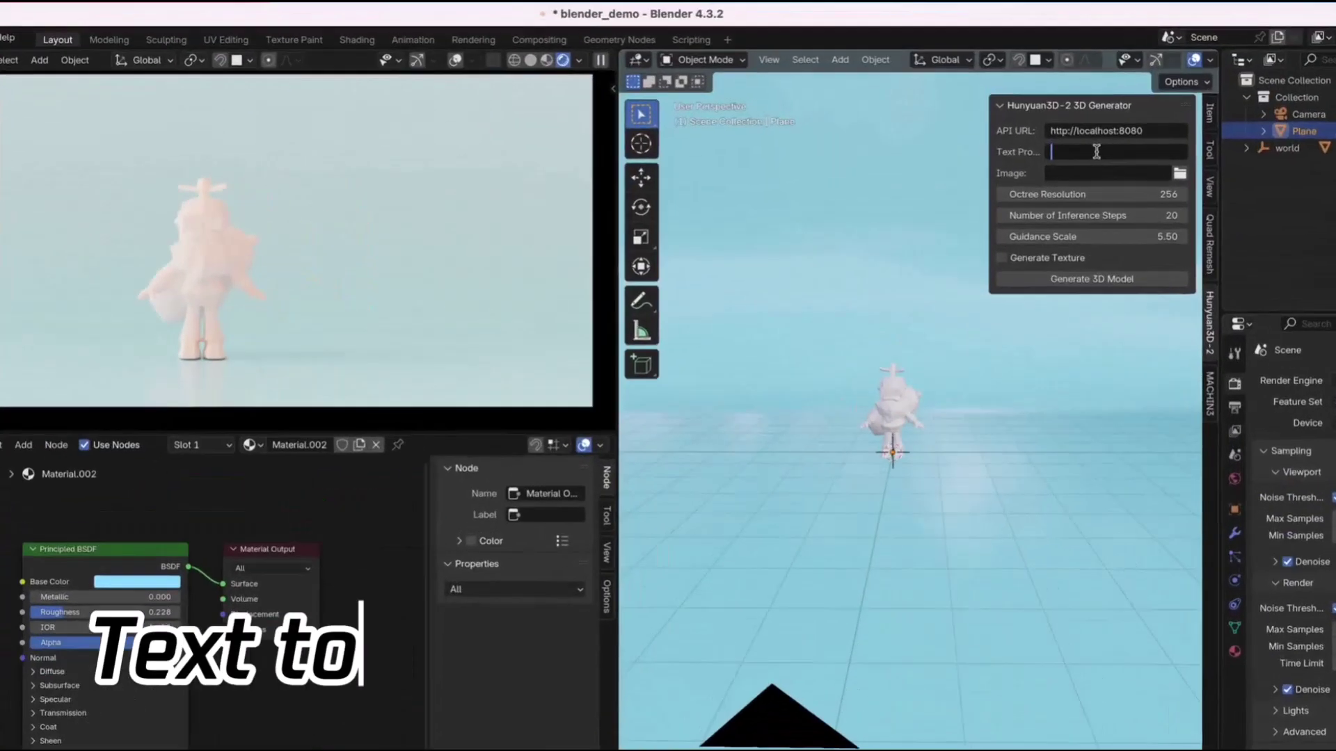
left_click(1098, 148)
type("a desk")
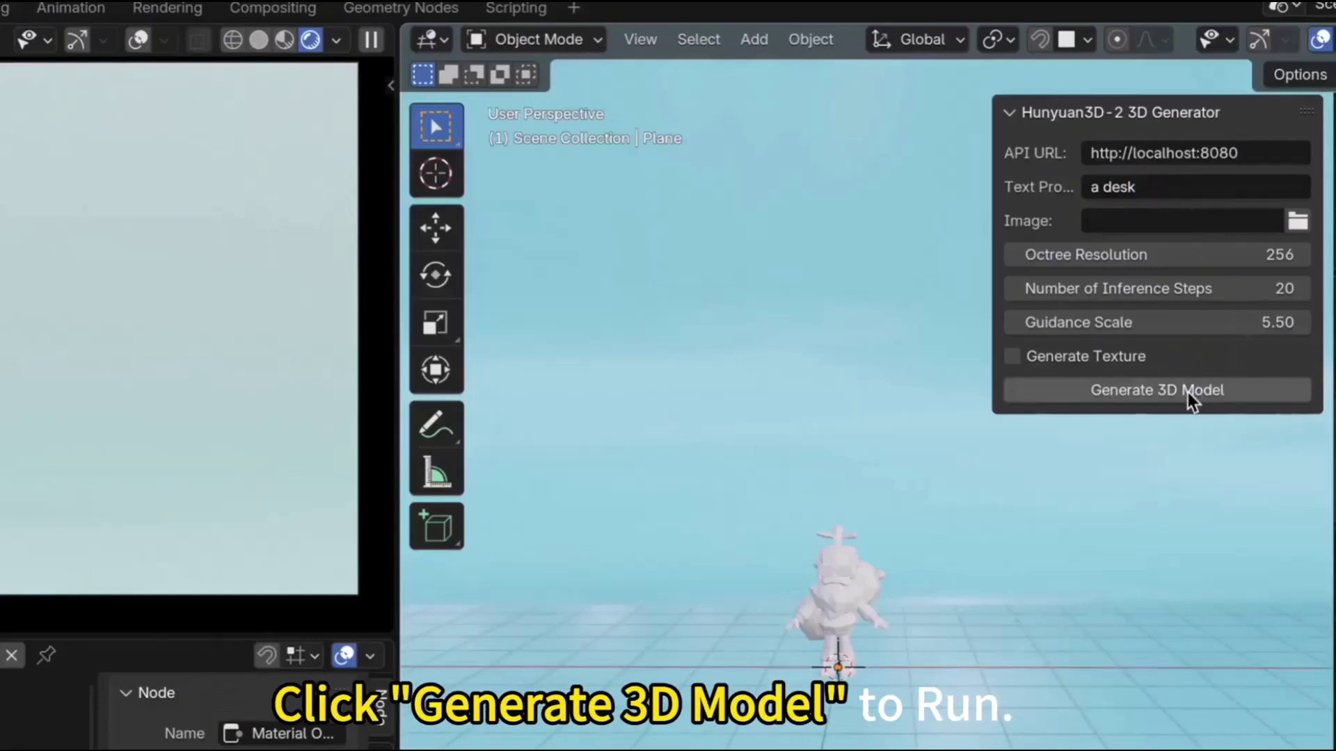
left_click(1190, 391)
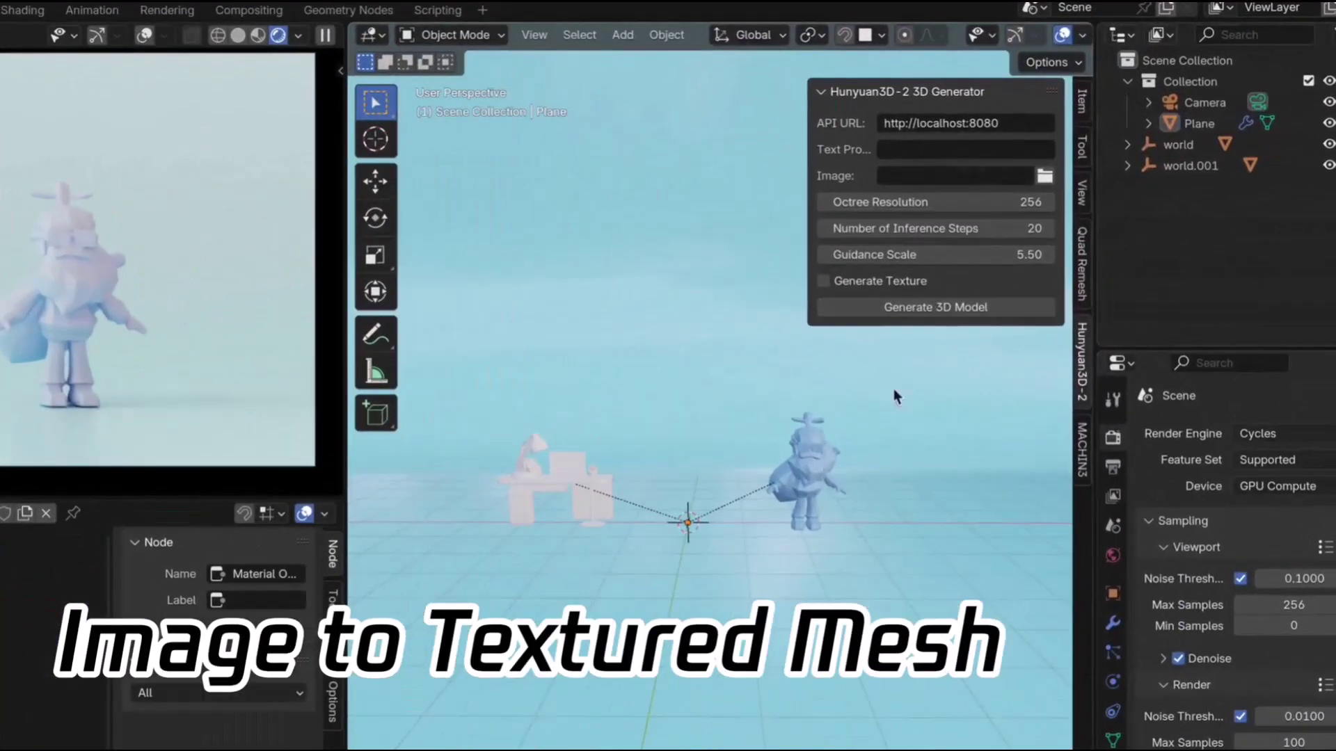
Load the bear character image into the Hunyuan3D-2 generator and generate a 3D model with Generate Texture enabled
left_click(1113, 165)
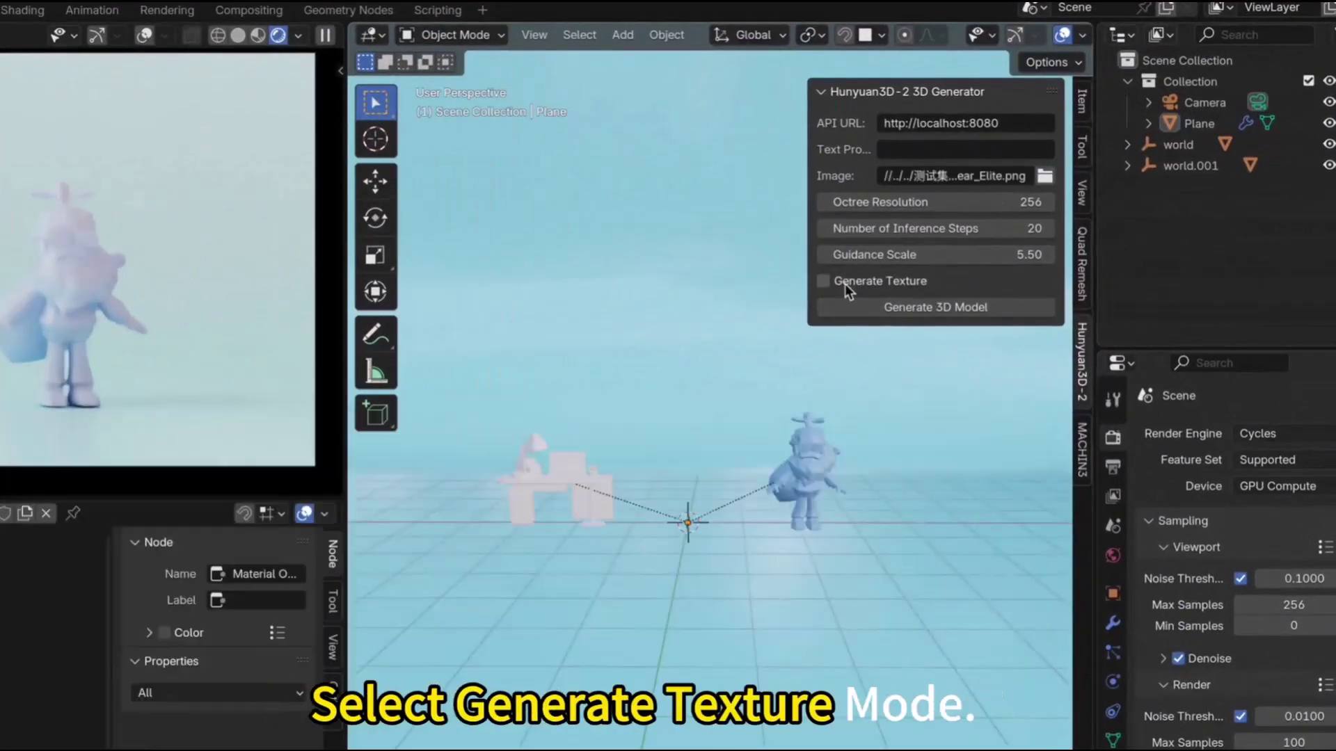
left_click(845, 282)
left_click(913, 307)
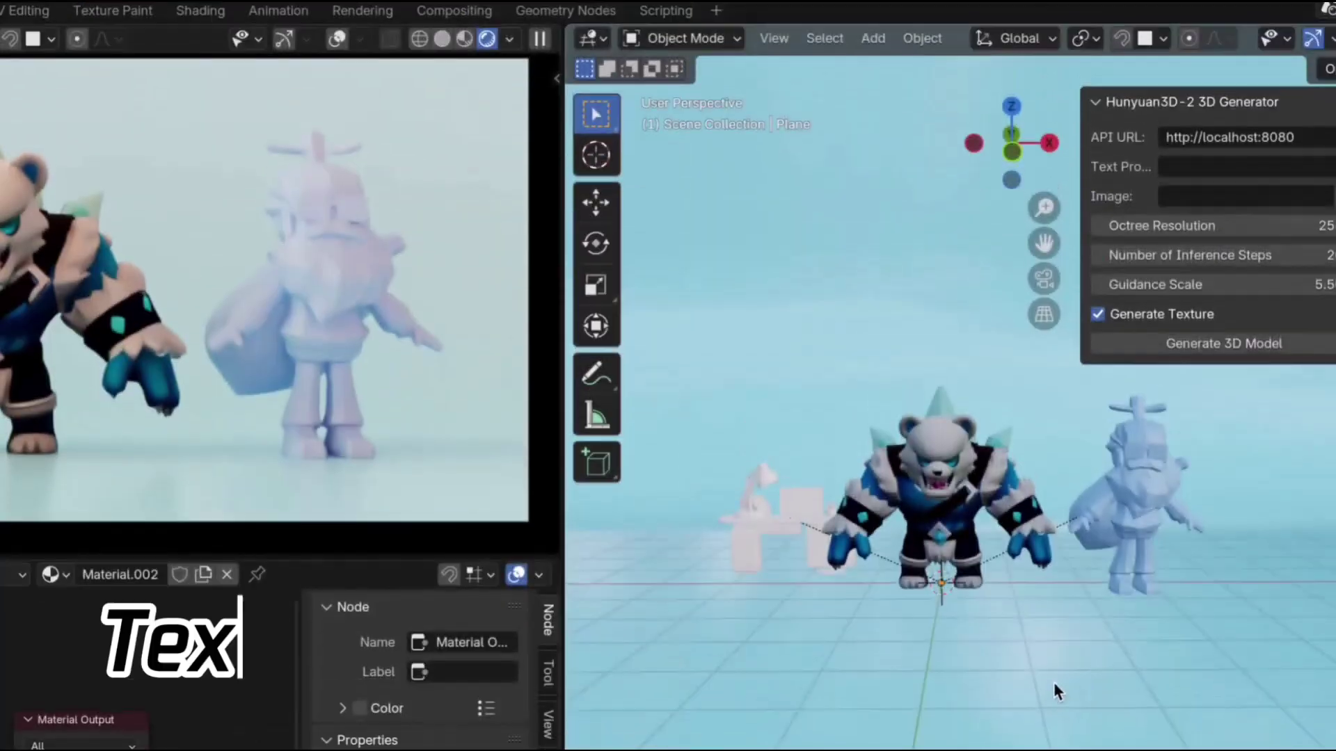
Texture the existing bearded character mesh using the Taoist image as the condition image
left_click(1147, 513)
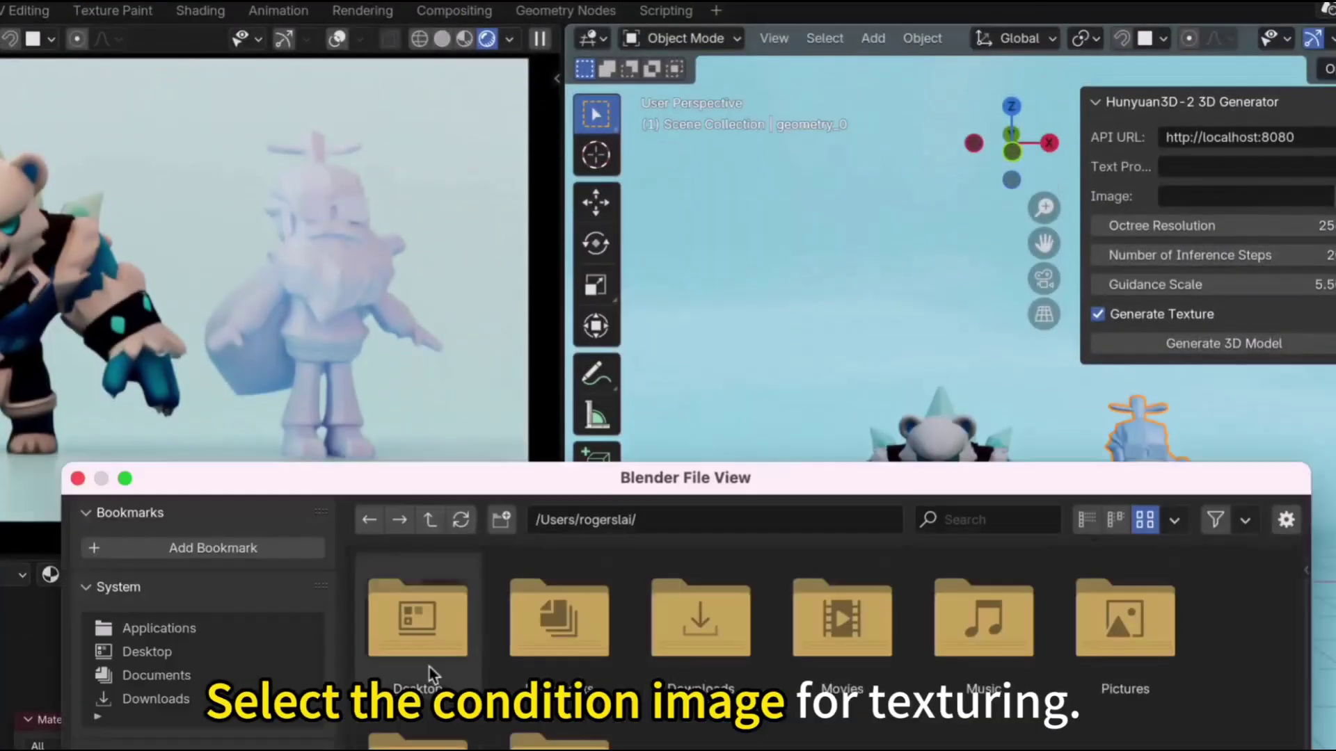
left_click(696, 612)
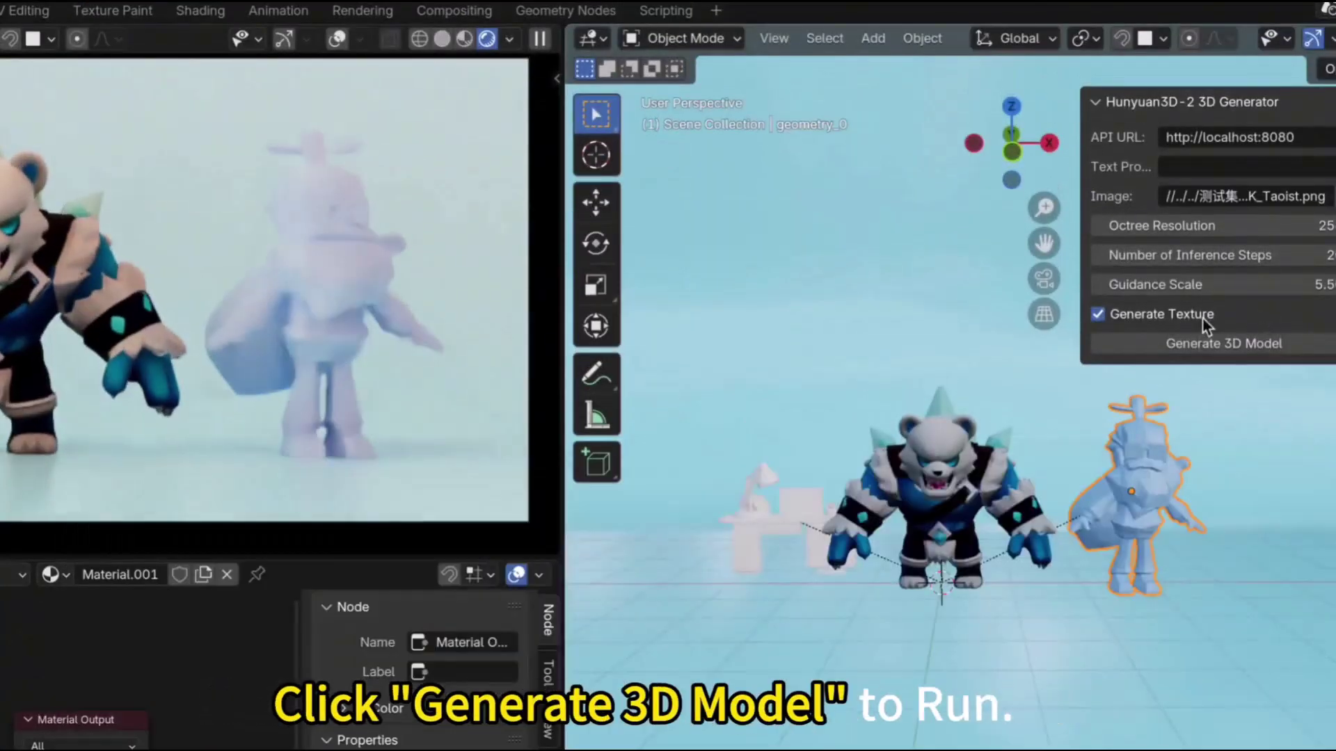
left_click(1223, 344)
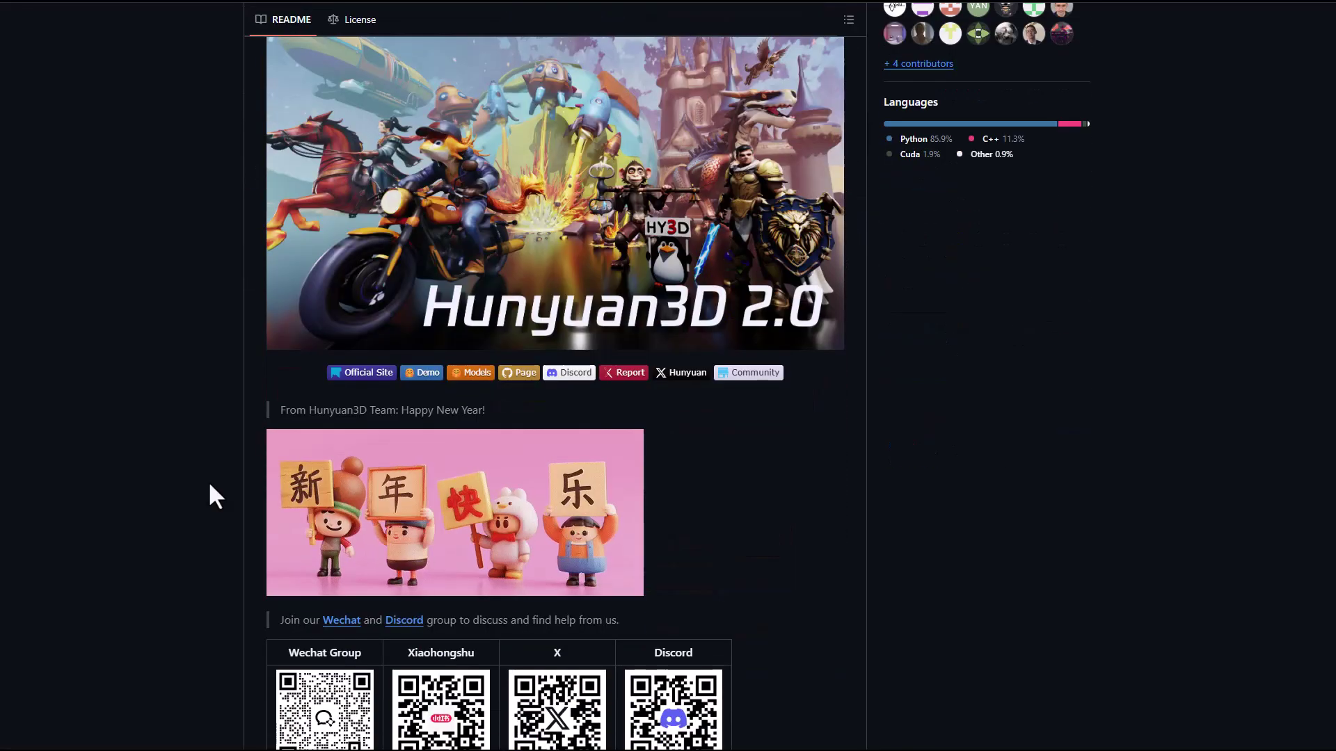
Read the Hunyuan3D 2.0 GitHub README's news, performance, pretrained models, installation, open-source plan and Blender Addon sections
scroll(210, 486, "down", 5)
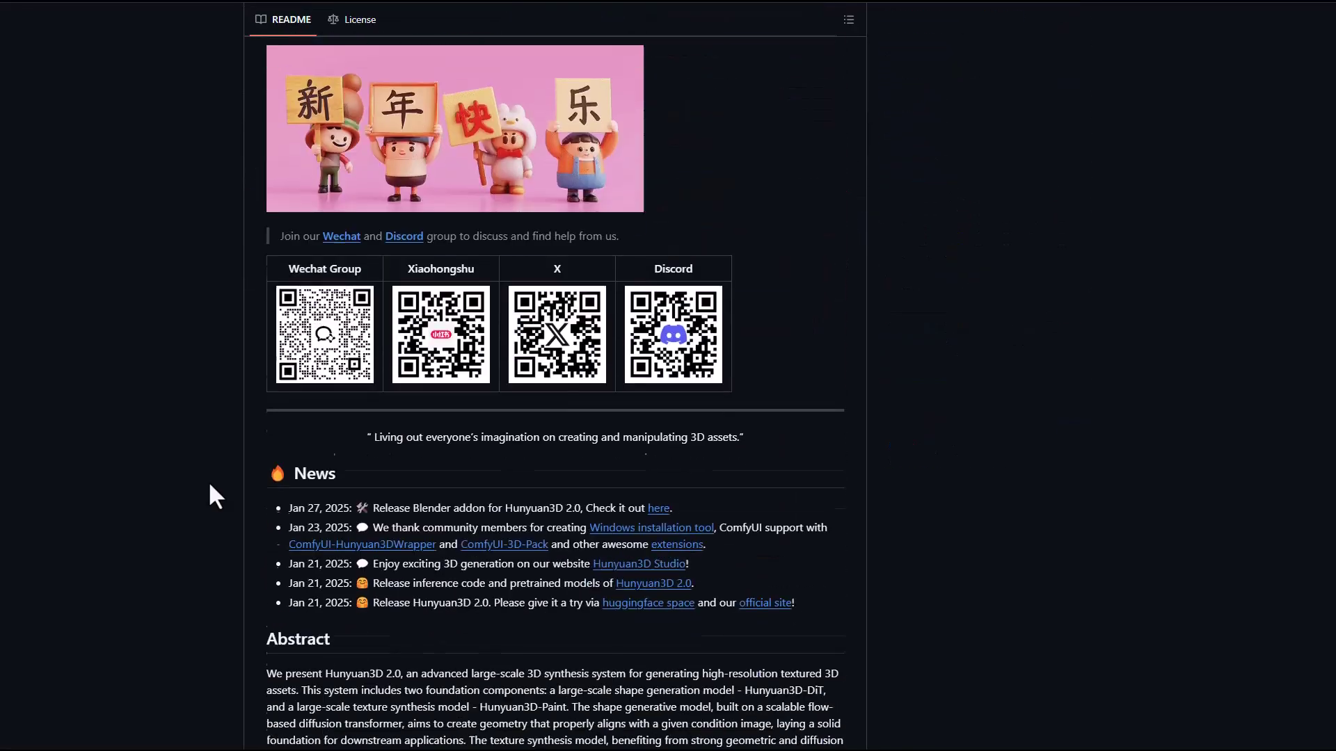
scroll(210, 486, "down", 5)
scroll(209, 485, "down", 15)
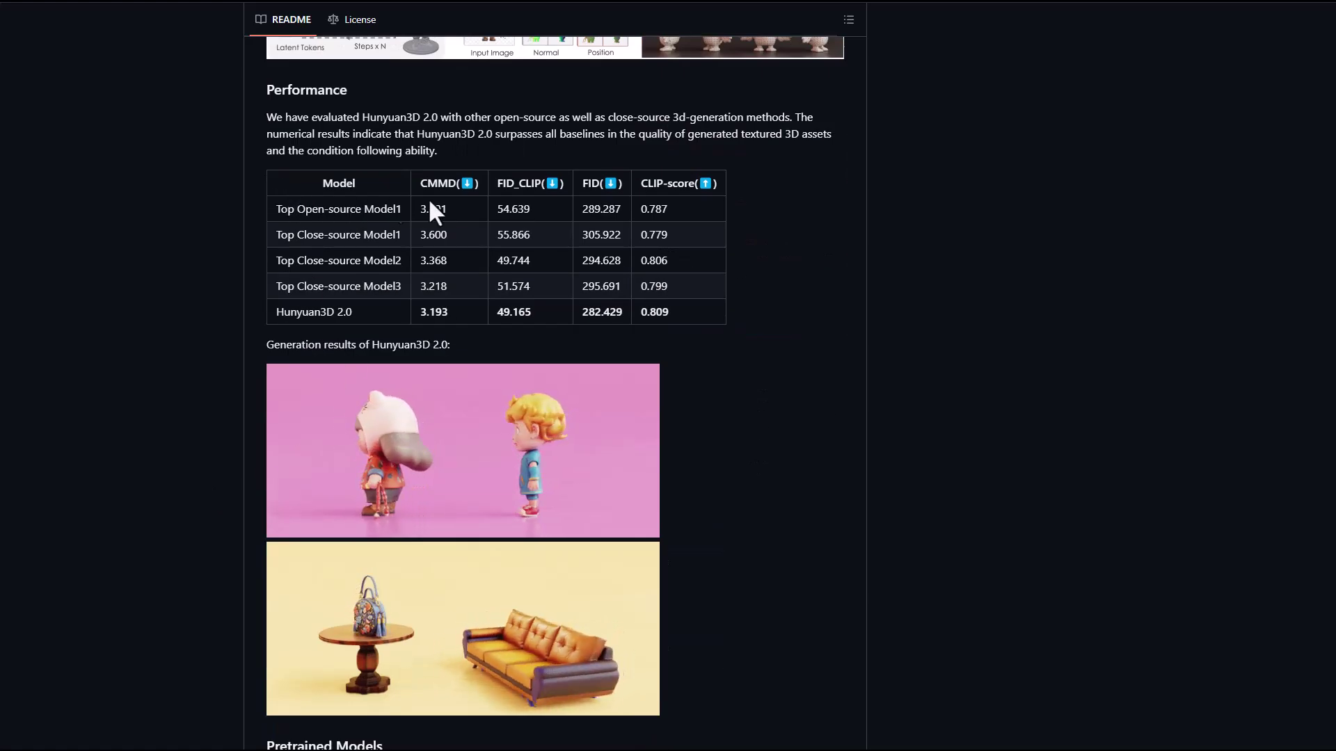
scroll(748, 612, "down", 10)
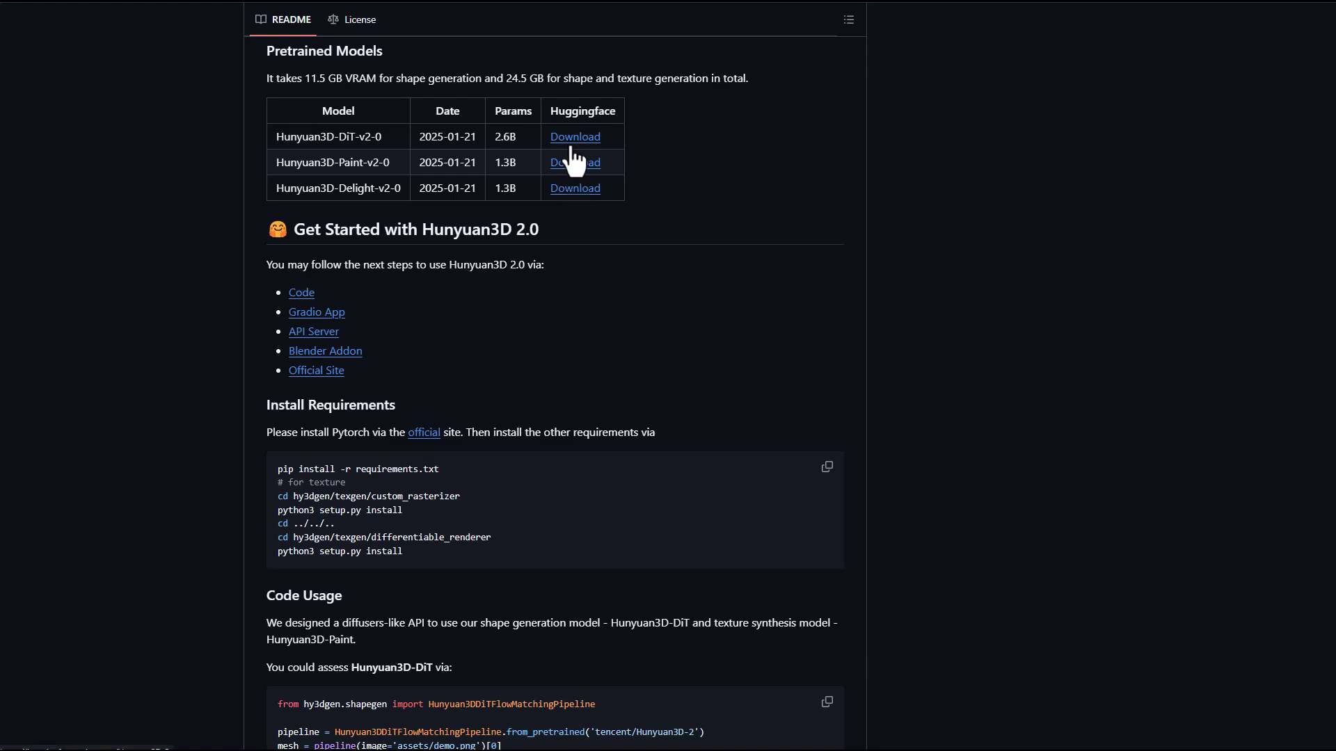
scroll(582, 307, "up", 1)
scroll(581, 307, "down", 6)
scroll(797, 370, "down", 12)
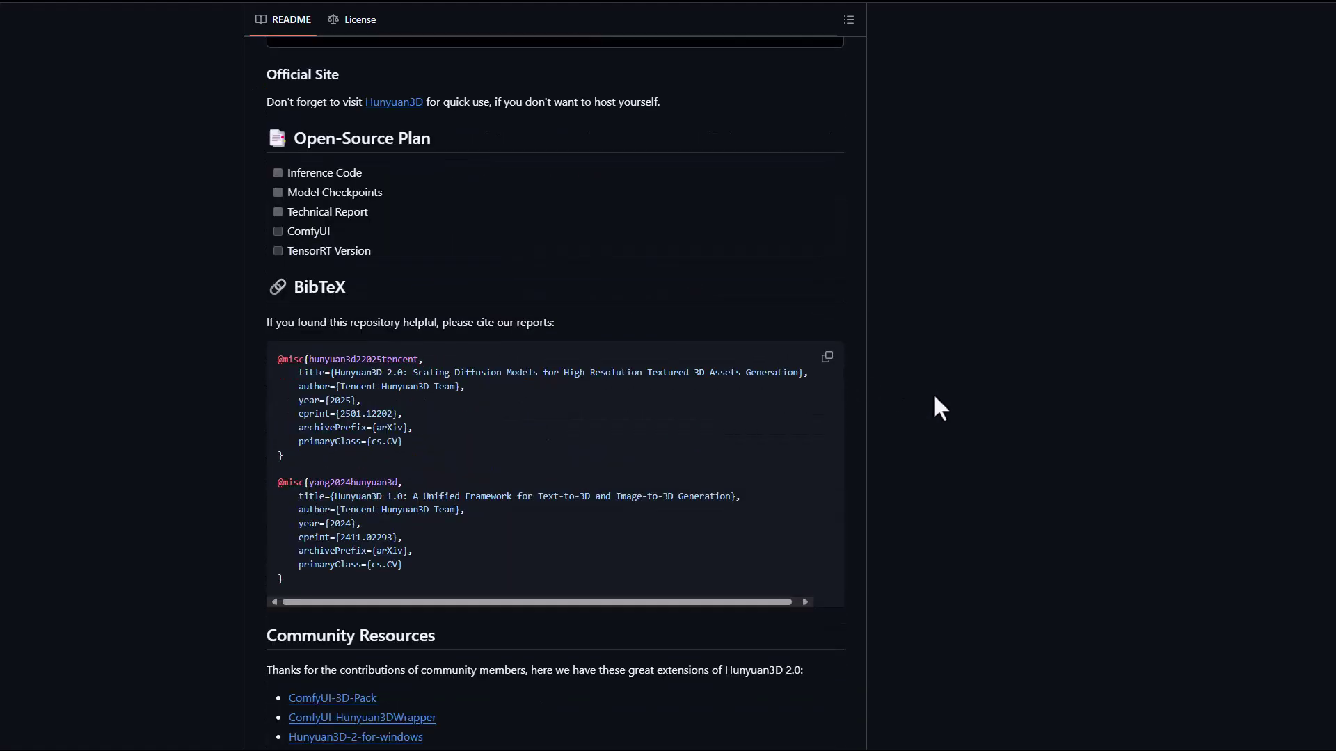
scroll(929, 418, "up", 14)
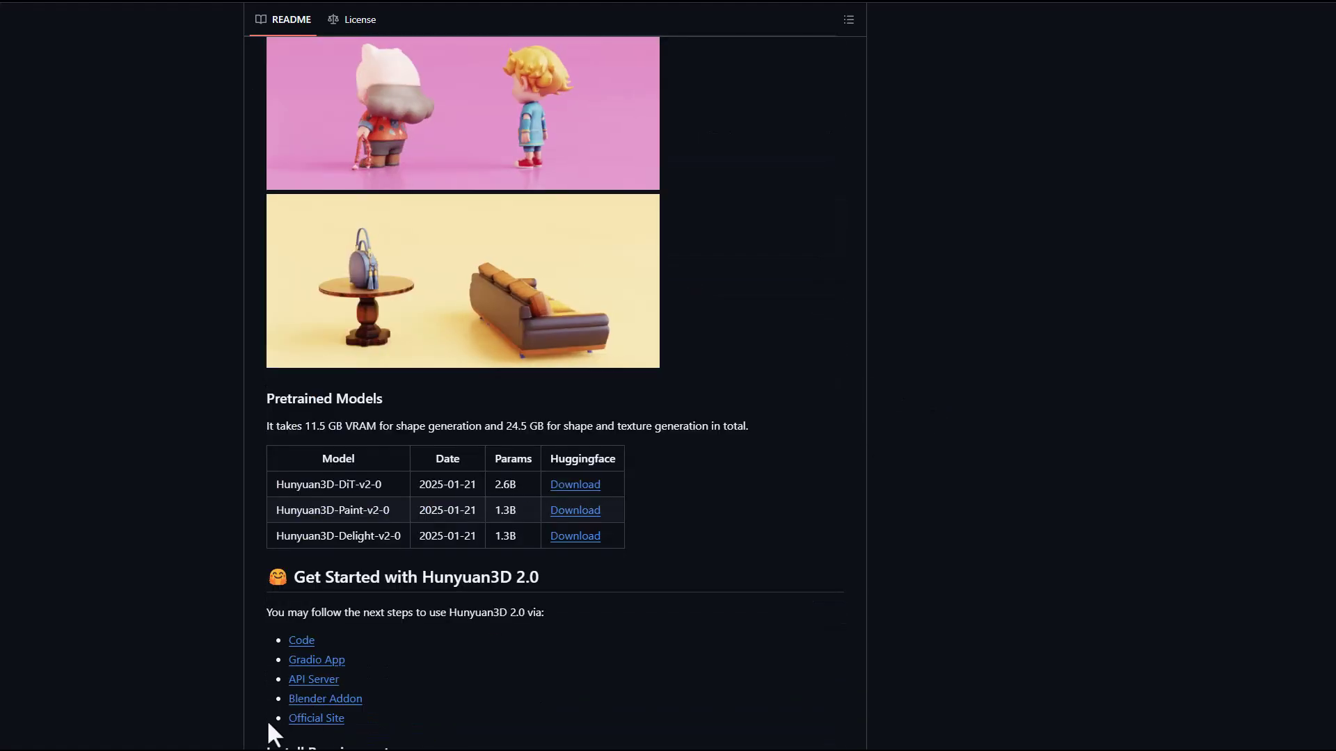
left_click(330, 704)
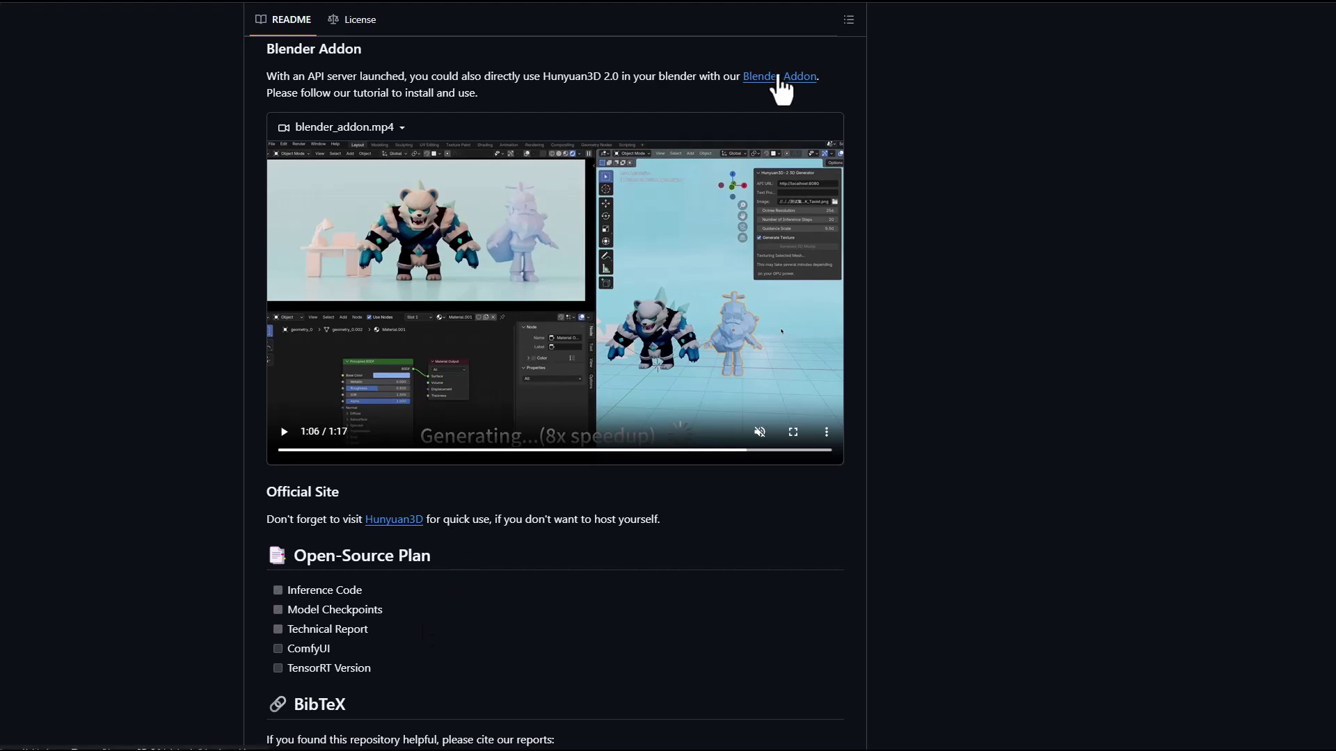
scroll(779, 87, "down", 1)
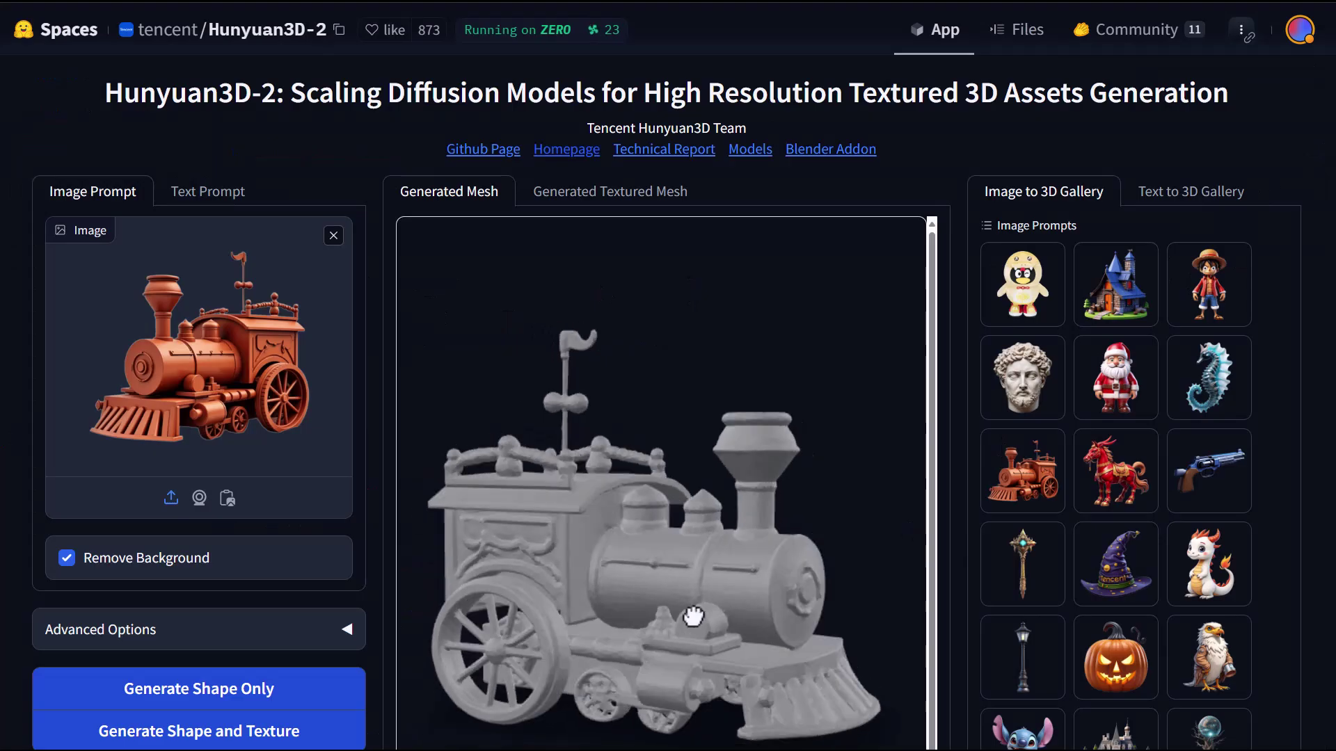
Switch to Hunyuan3D-2 and compare the steam locomotive's untextured and textured meshes from several angles
left_click_drag(692, 617, 672, 644)
left_click_drag(783, 633, 844, 652)
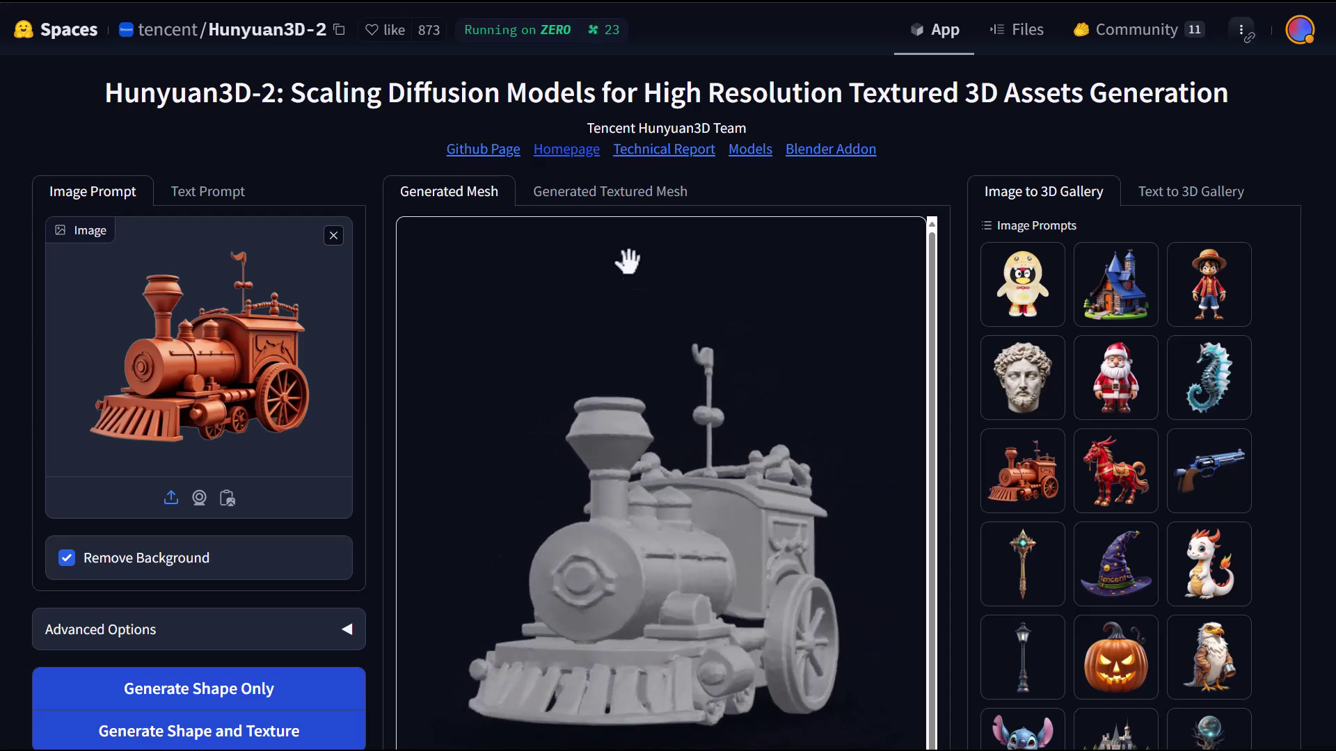
left_click(605, 203)
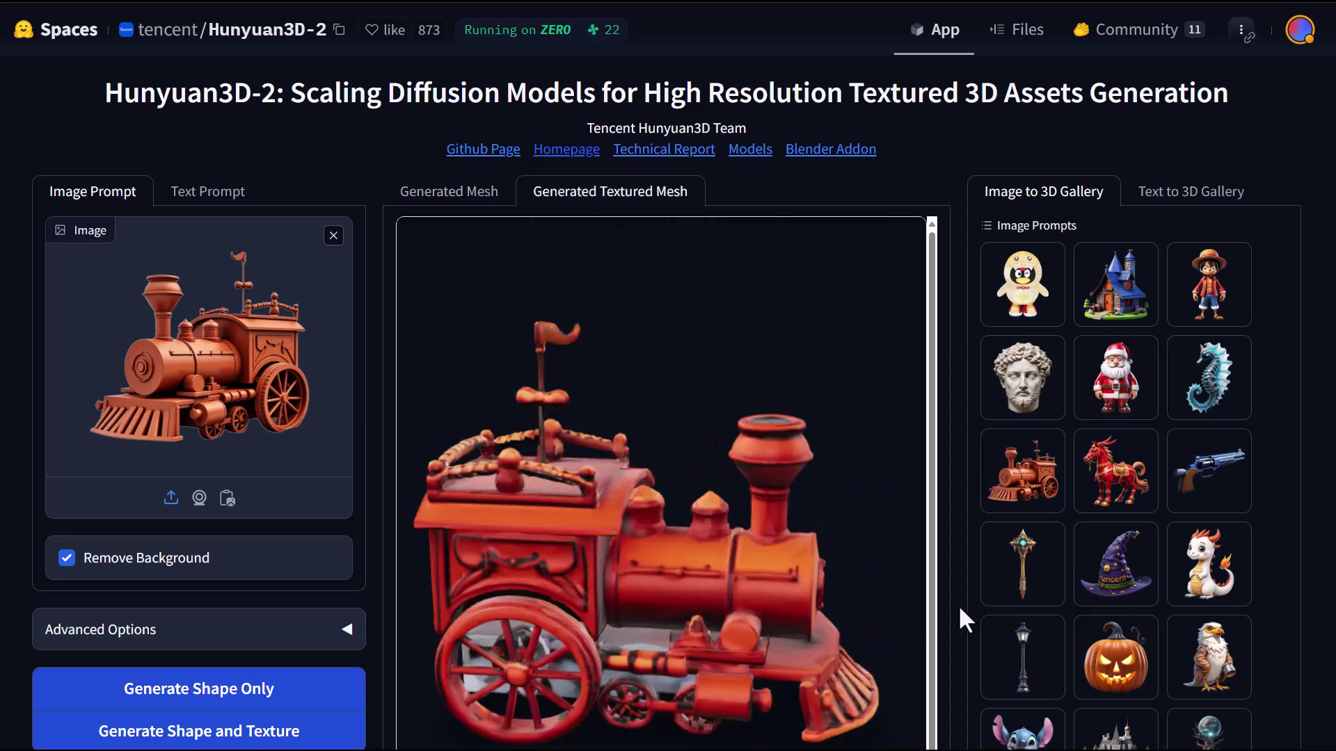
scroll(958, 605, "down", 2)
left_click_drag(799, 477, 638, 445)
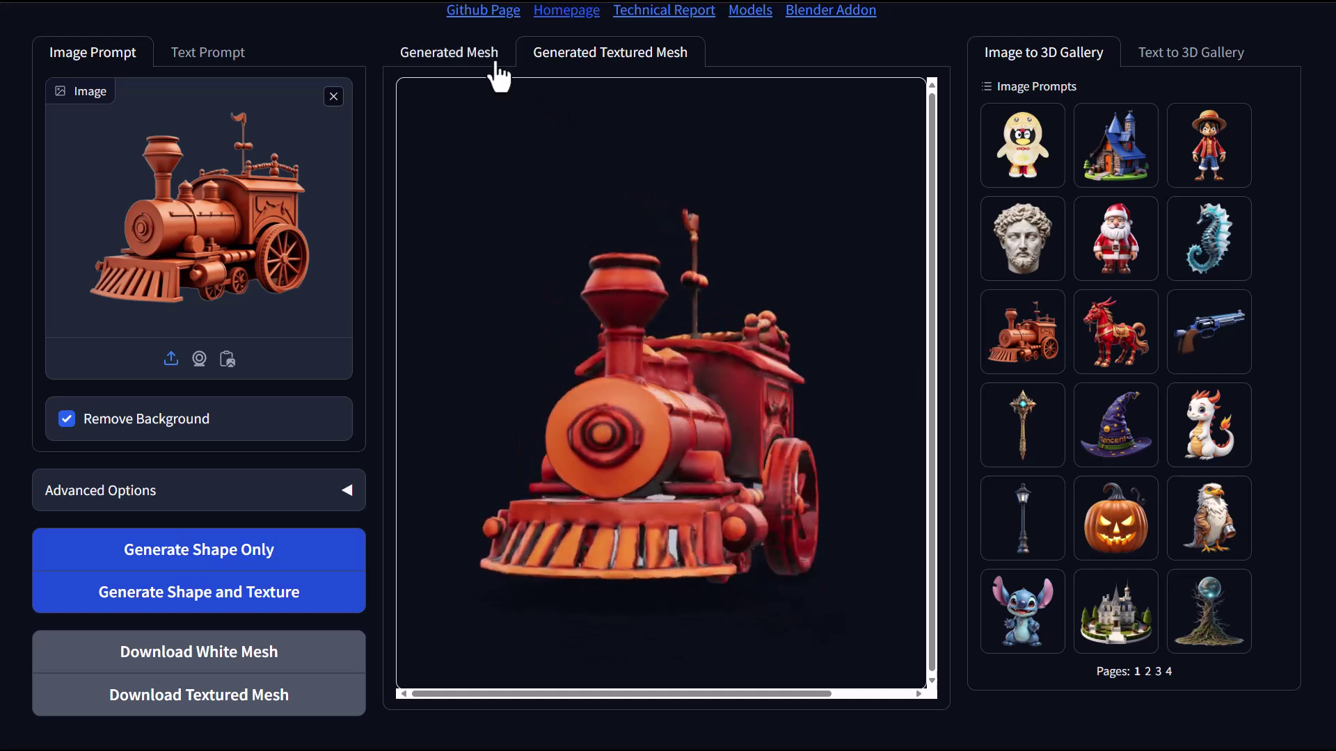
left_click(497, 62)
left_click_drag(537, 114, 575, 343)
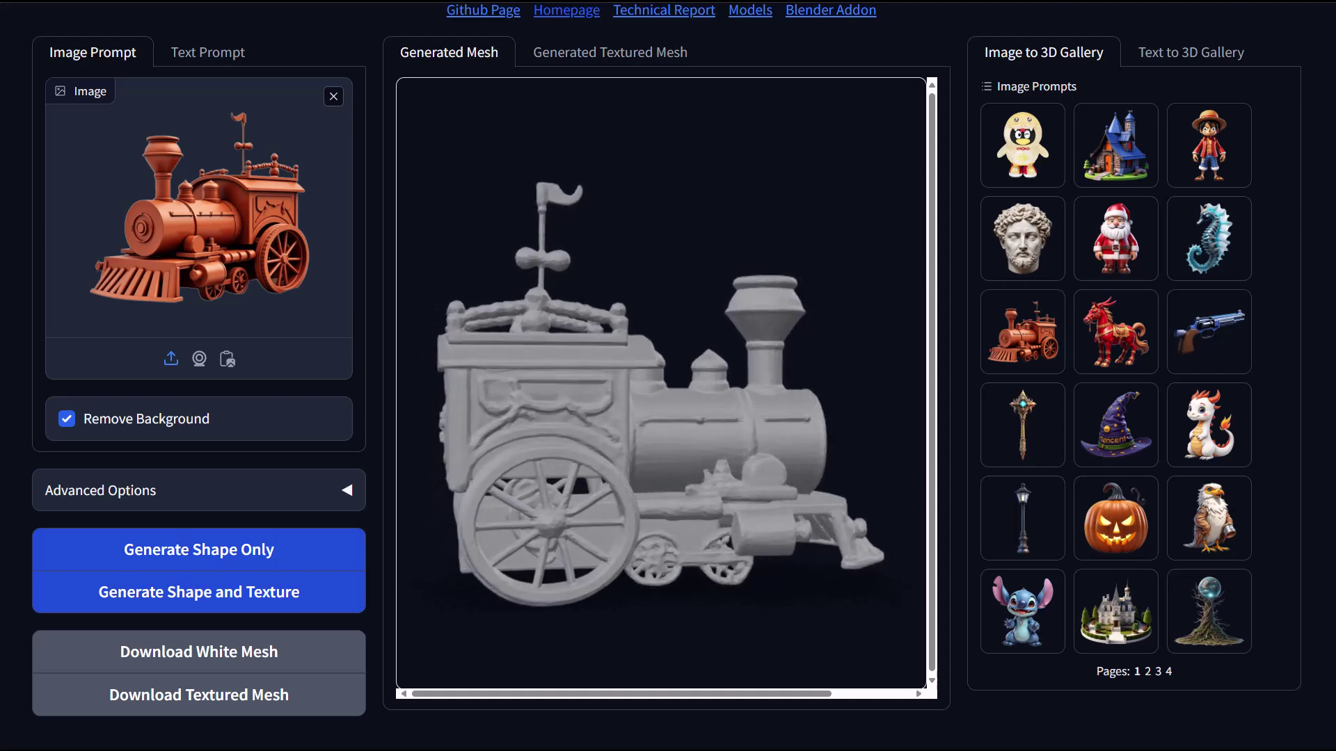
Browse the tencent/Hunyuan3D-2 model card on Hugging Face
middle_click(1282, 204)
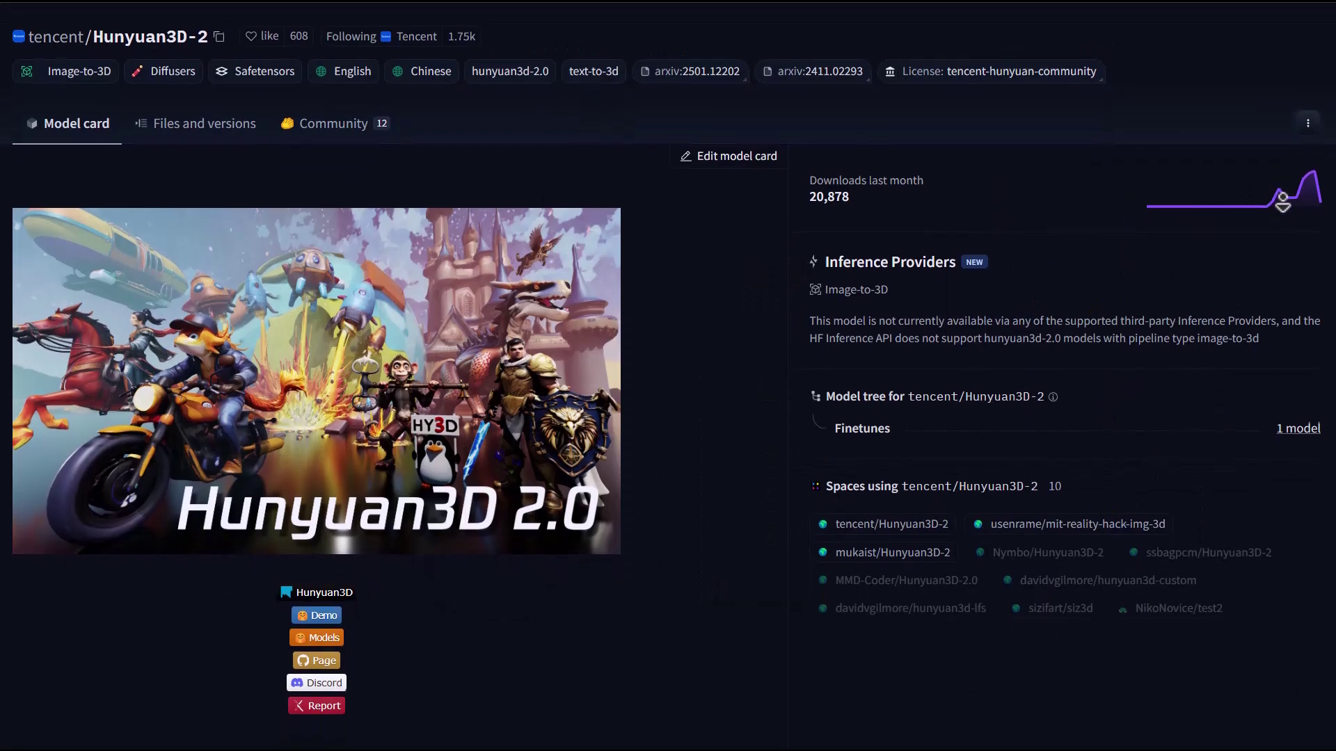